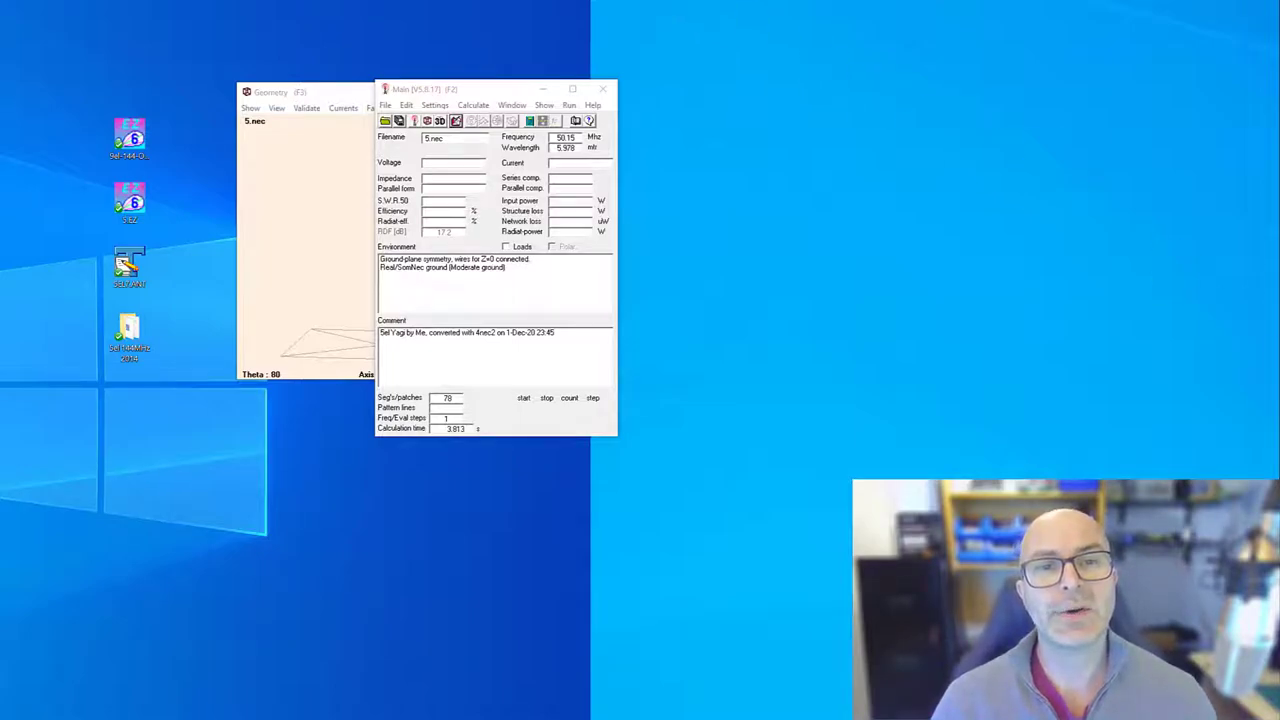
# Open 5.nec in the editor and display its eight-wire geometry table, passing by the Symbols table.
pyautogui.click(445, 121)
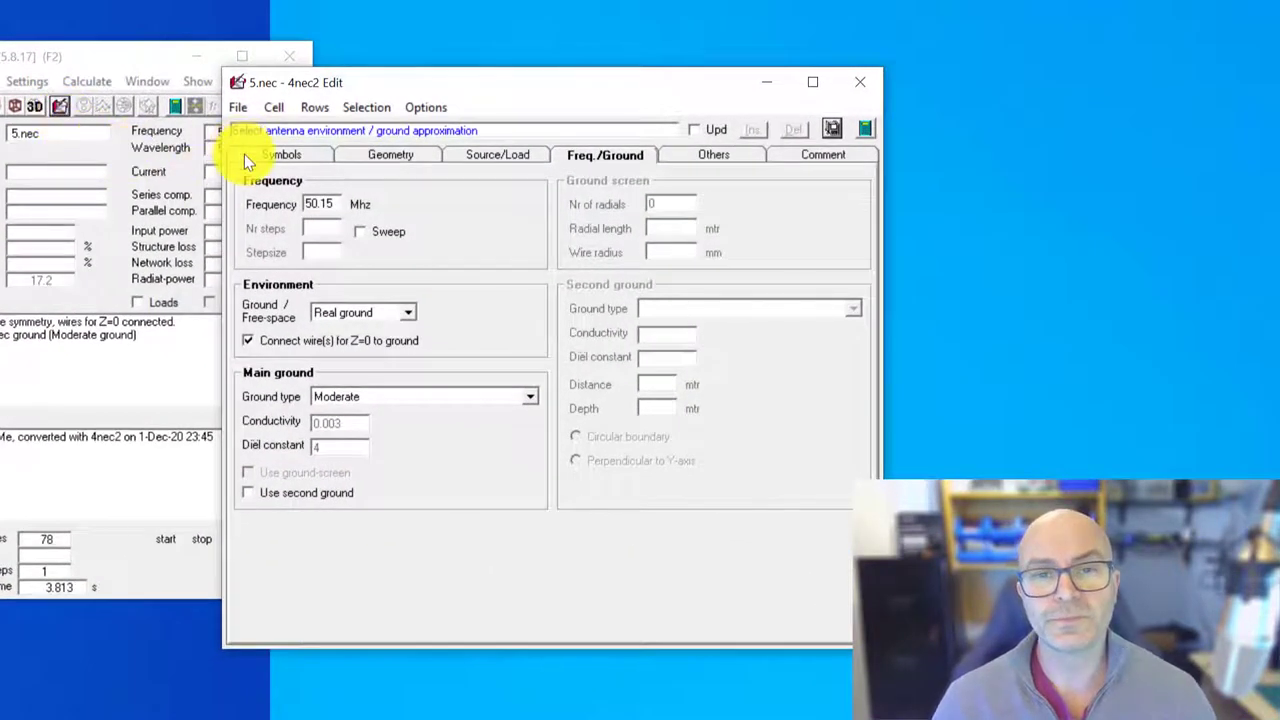
pyautogui.click(245, 157)
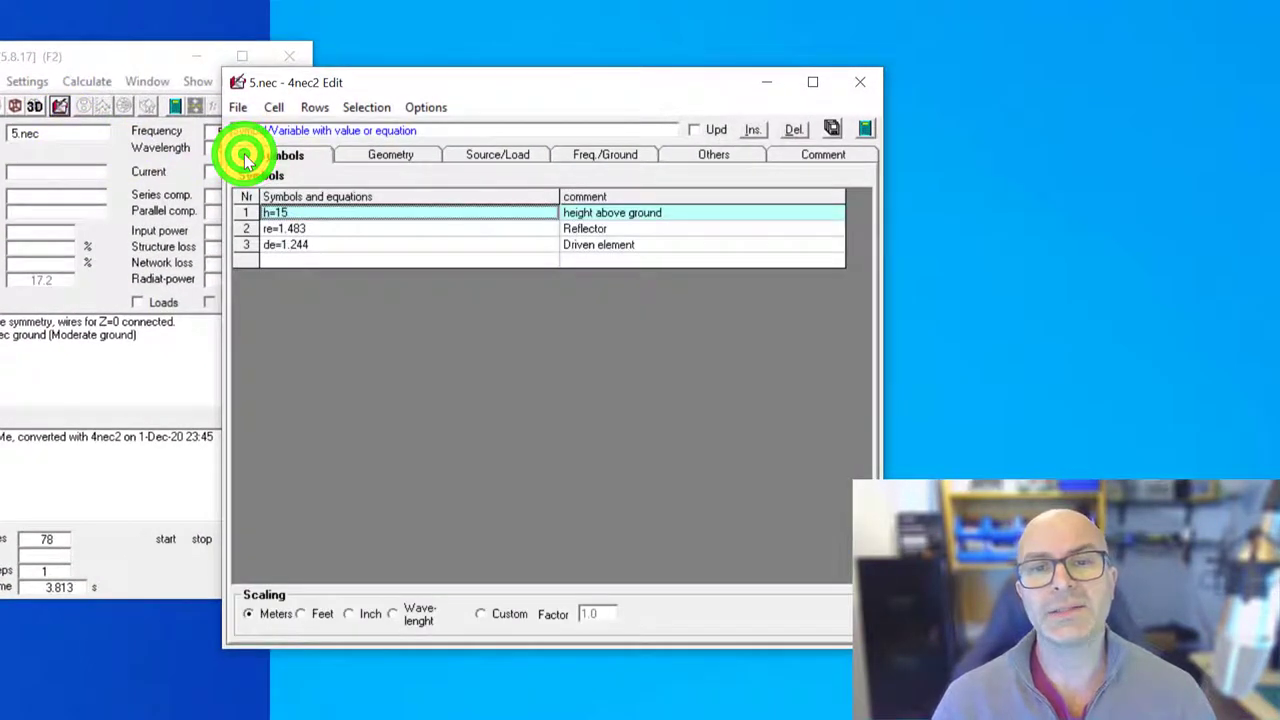
pyautogui.click(353, 160)
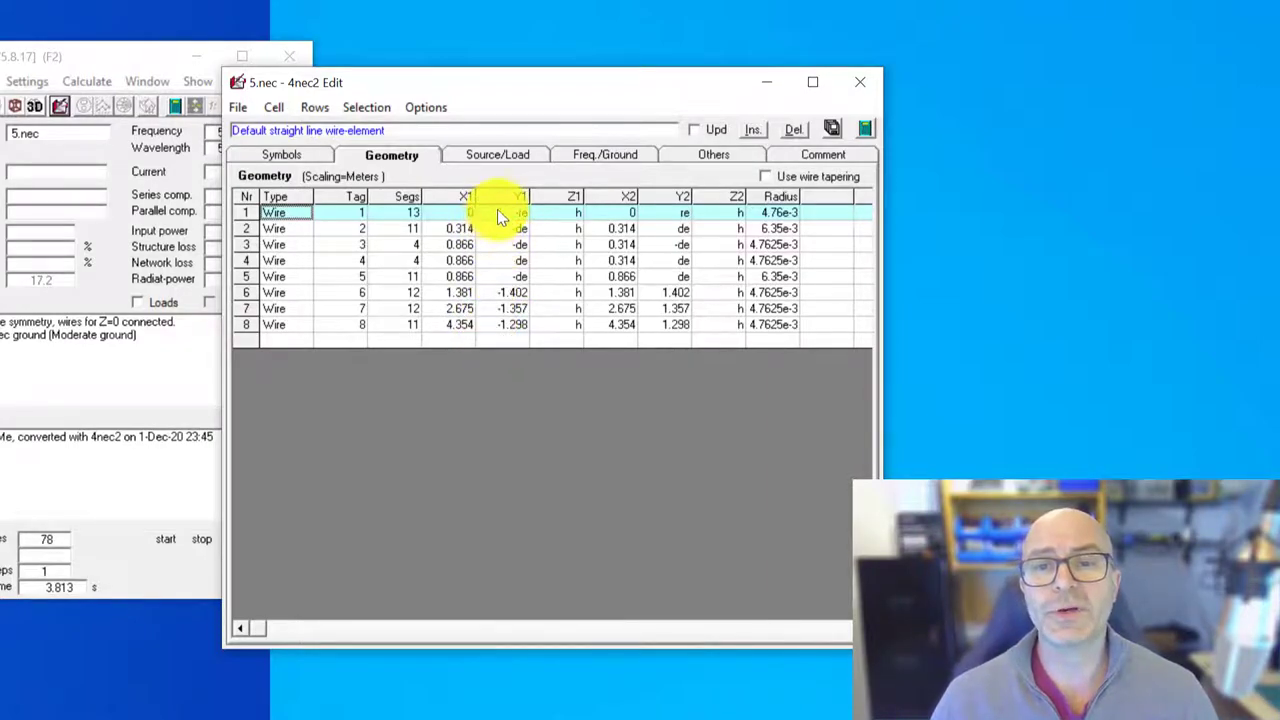
# Show the Yagi in the 3D viewer and rotate it.
pyautogui.click(34, 107)
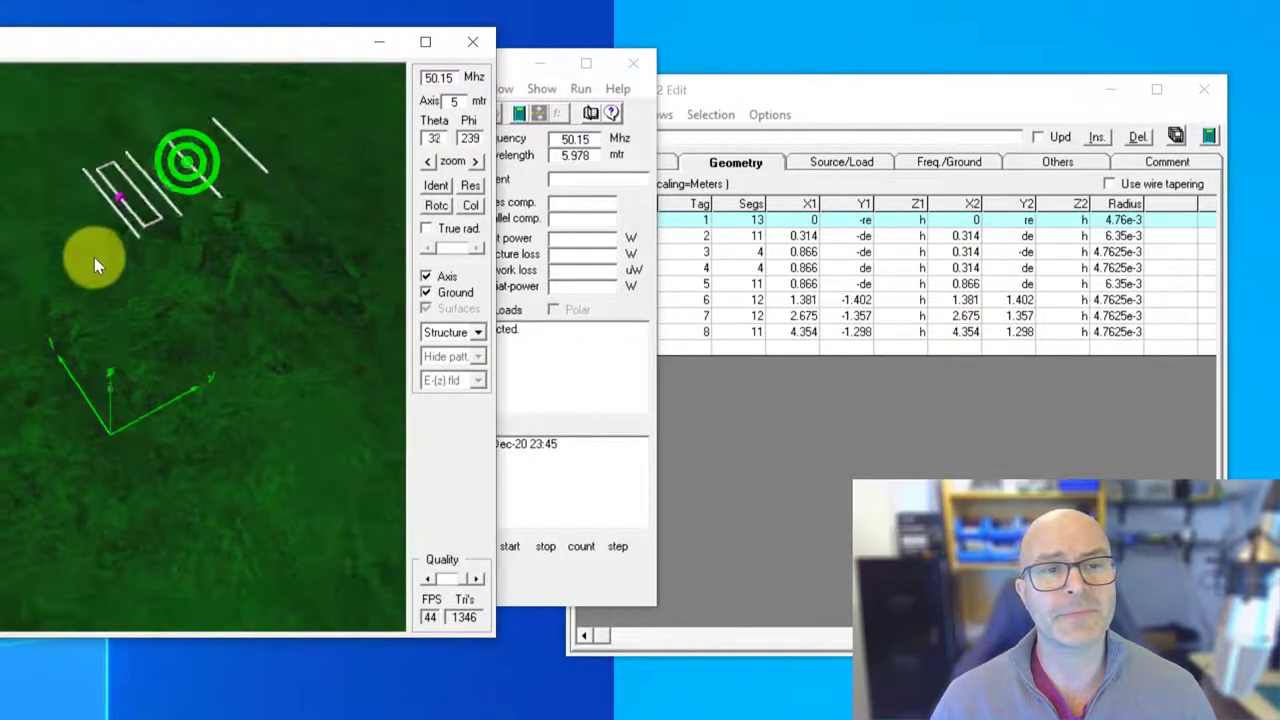
pyautogui.moveTo(94, 257); pyautogui.dragTo(63, 194)
pyautogui.moveTo(69, 50); pyautogui.dragTo(0, 44)
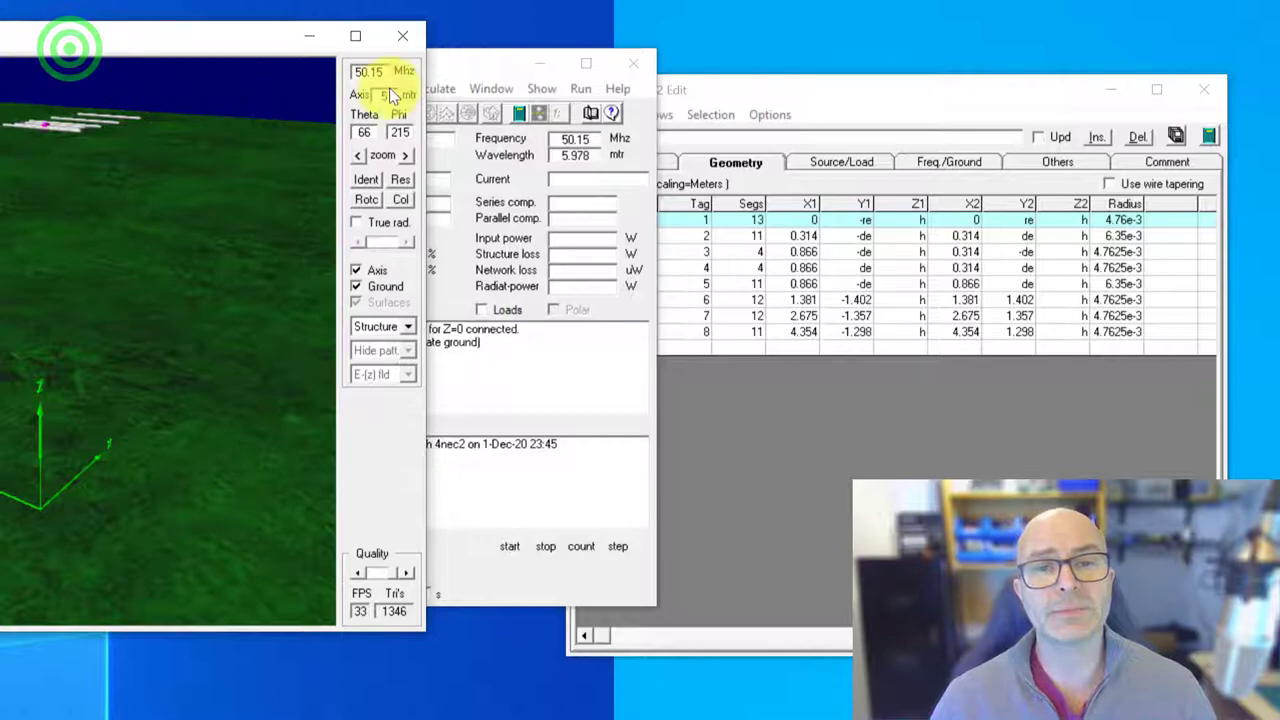
# Open the wire Geometry view and turn it to inspect the element layout from above and at angles.
pyautogui.click(446, 68)
pyautogui.click(355, 113)
pyautogui.moveTo(254, 235); pyautogui.dragTo(217, 269)
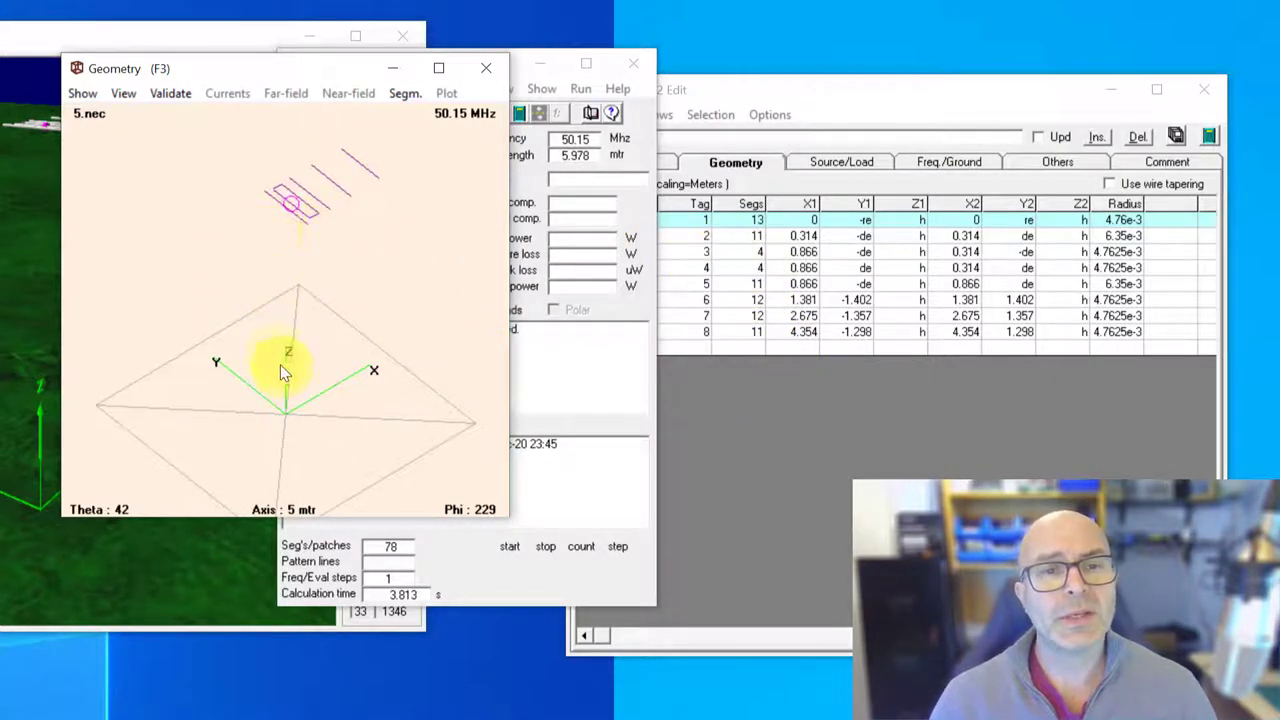
pyautogui.moveTo(337, 388); pyautogui.dragTo(279, 420)
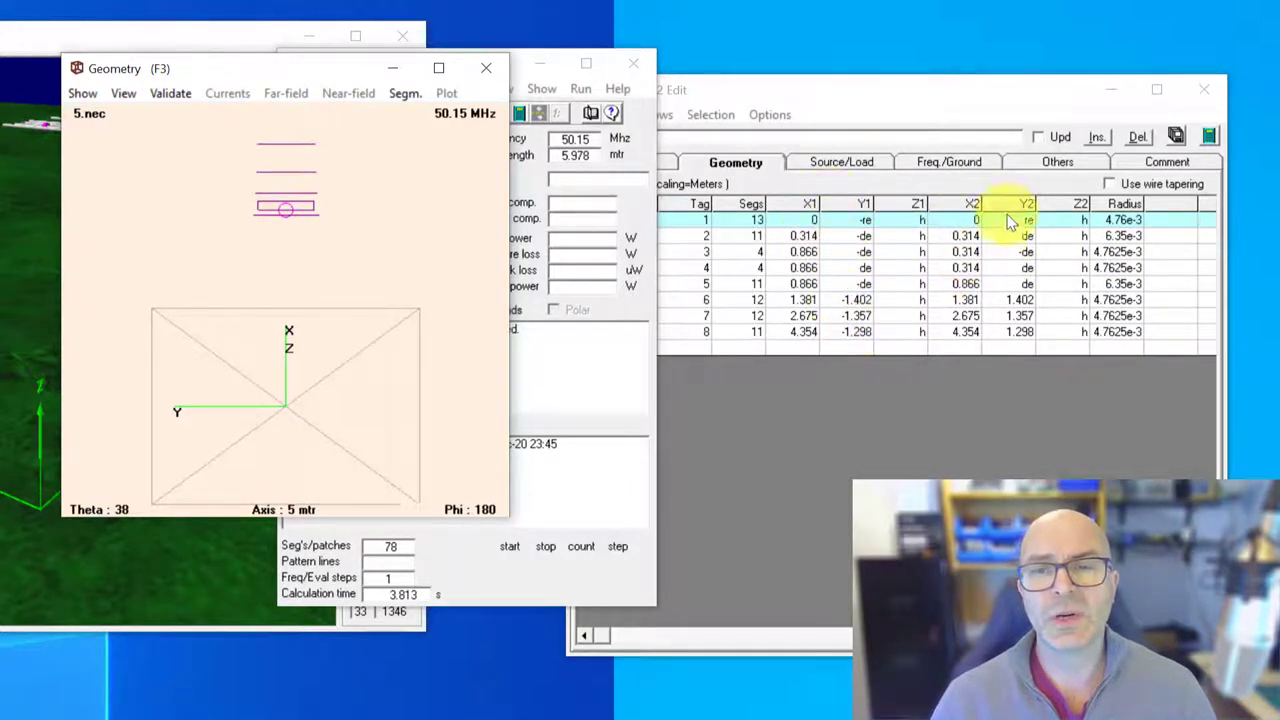
pyautogui.moveTo(321, 385); pyautogui.dragTo(271, 366)
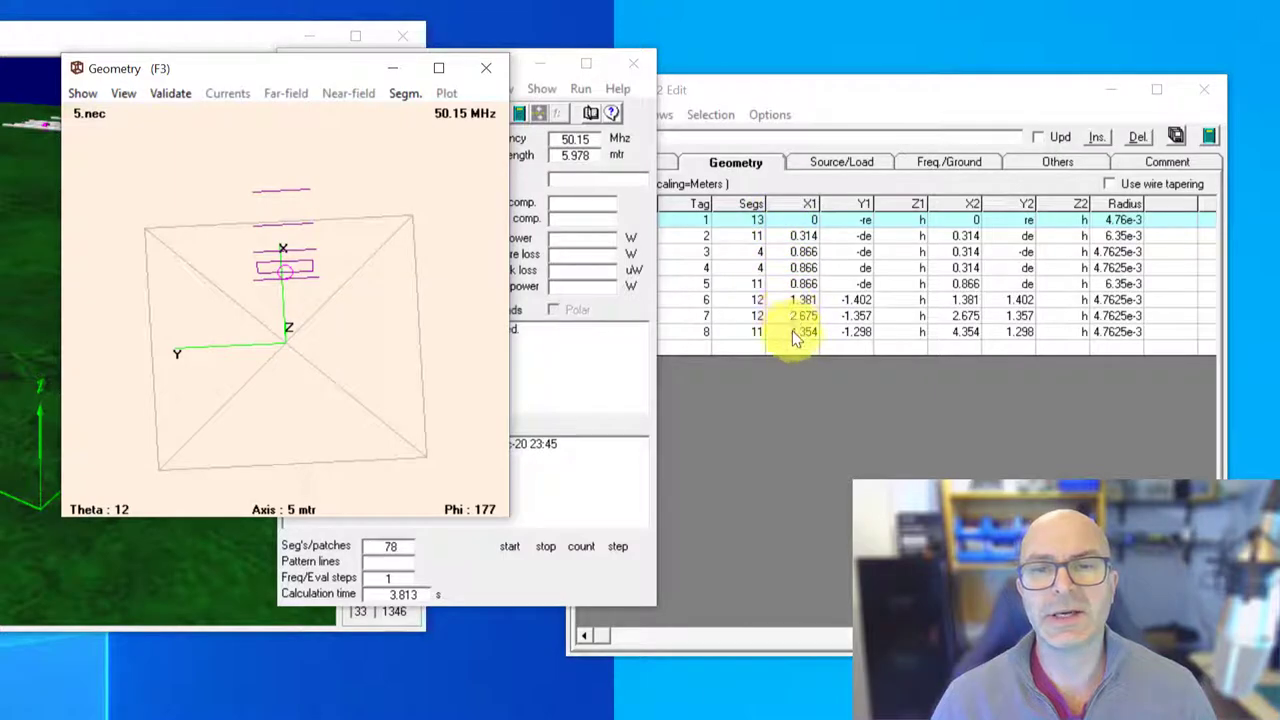
pyautogui.moveTo(274, 285); pyautogui.dragTo(306, 334)
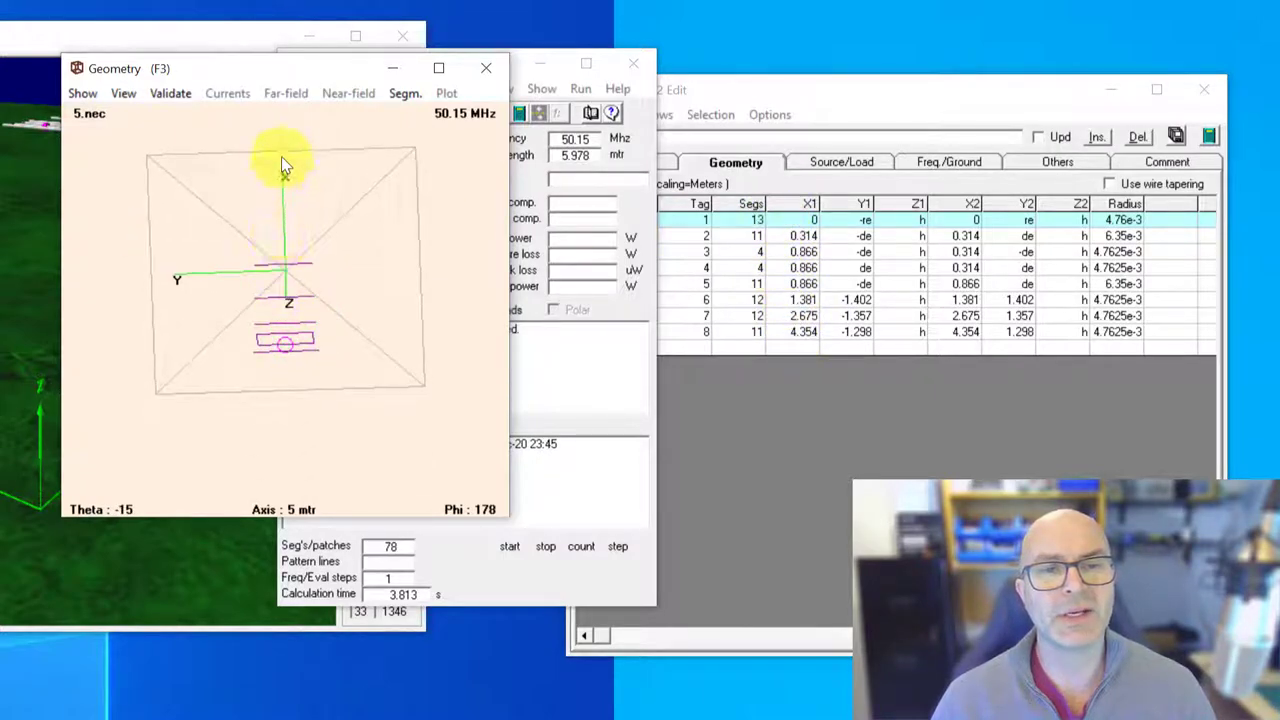
pyautogui.moveTo(320, 302)
pyautogui.mouseDown()
pyautogui.moveTo(341, 304)
pyautogui.moveTo(329, 299)
pyautogui.mouseUp()
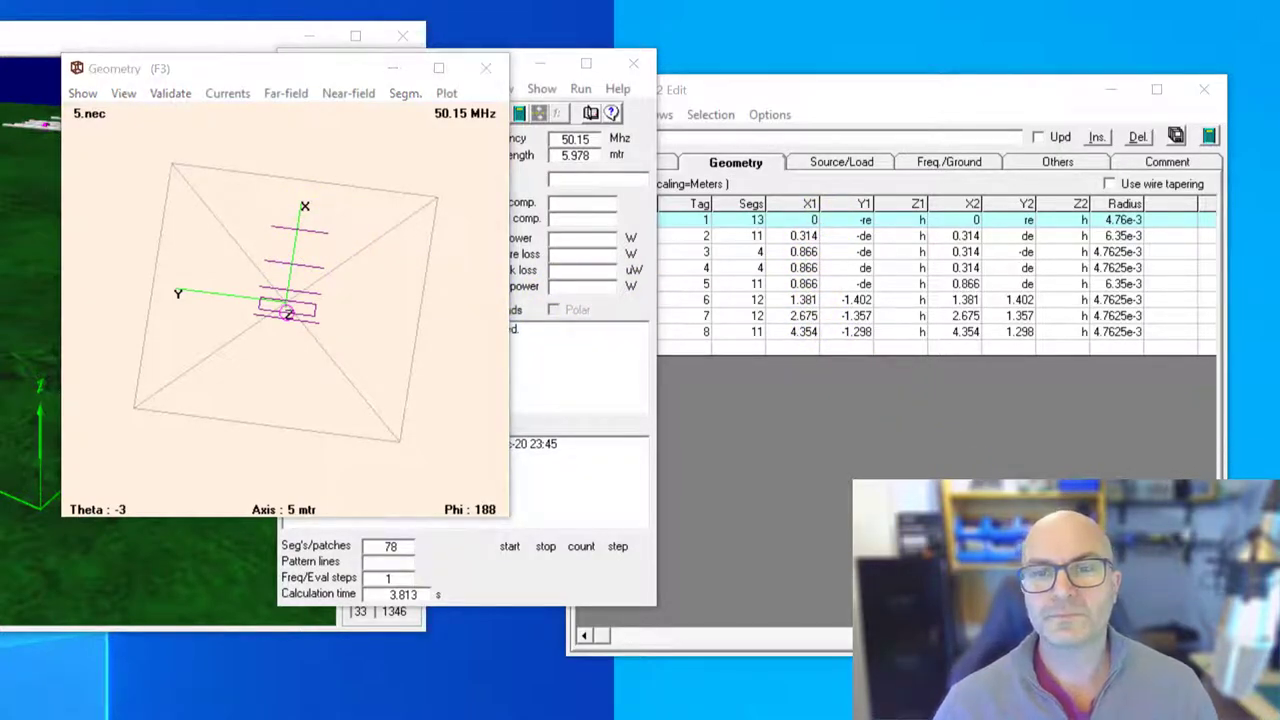
# Review the symbols, then return to the wire table and edit wire 6's Y1 value -1.402.
pyautogui.click(768, 108)
pyautogui.click(593, 162)
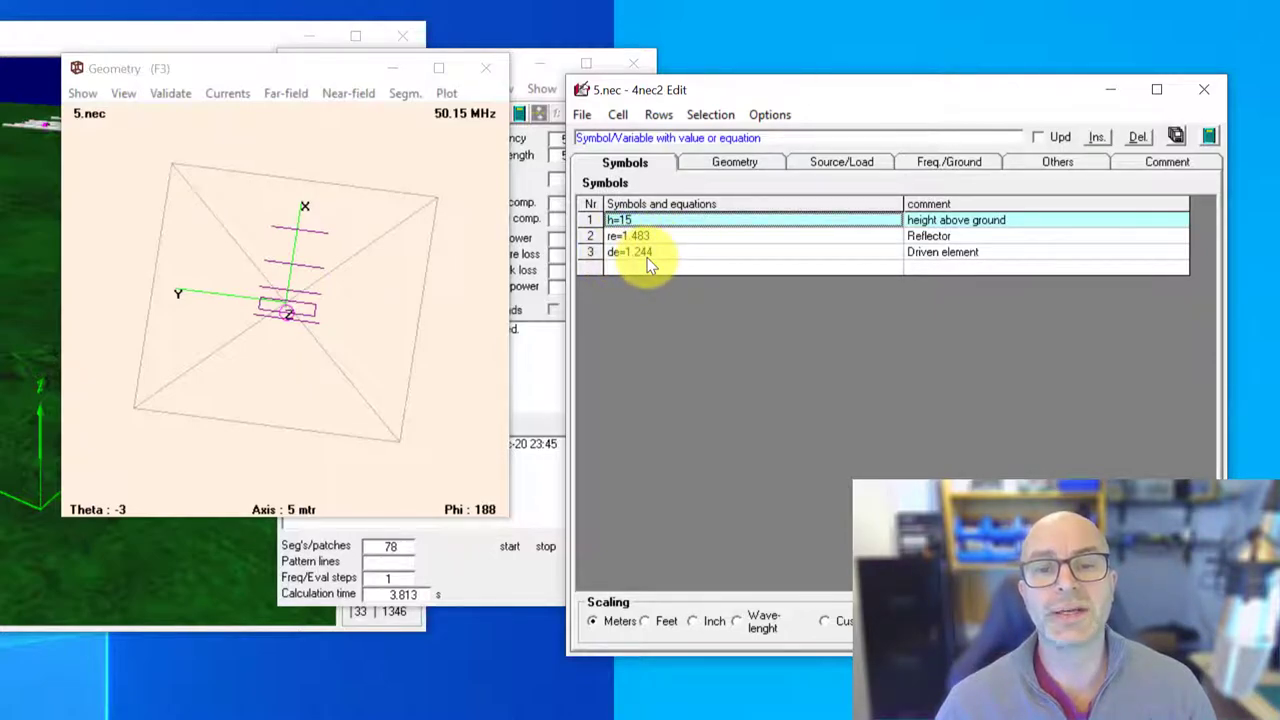
pyautogui.click(701, 164)
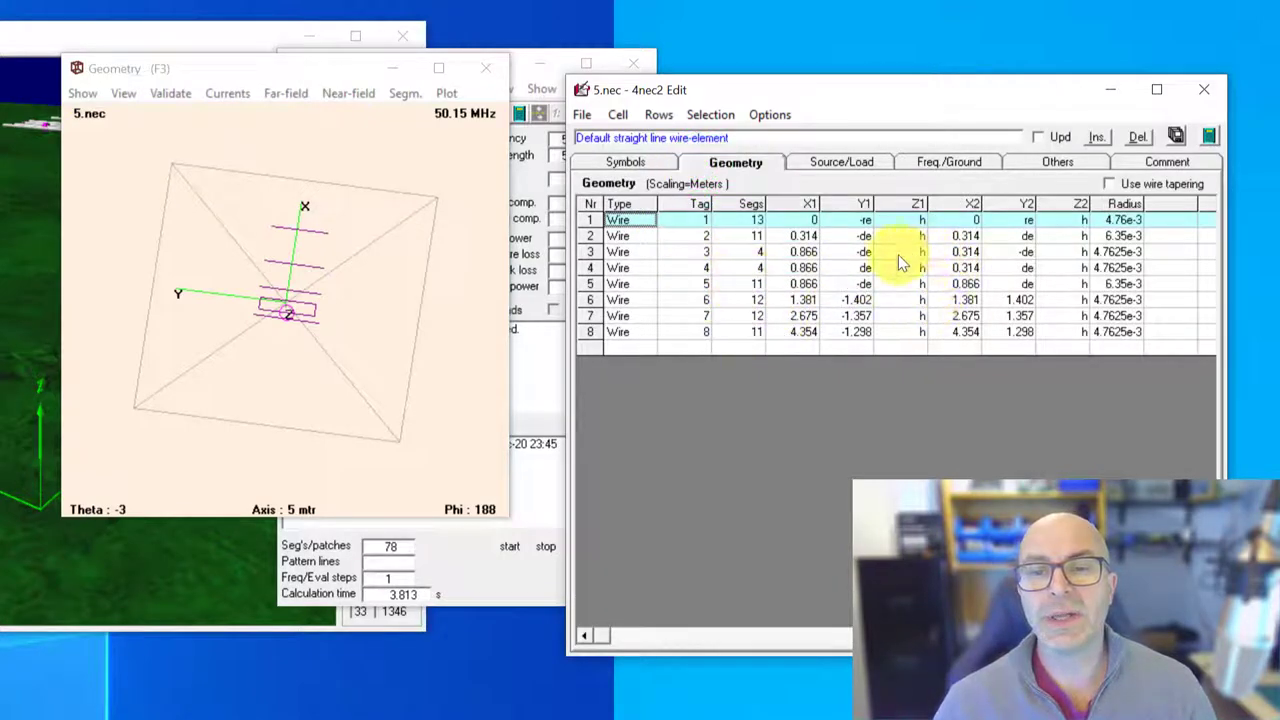
pyautogui.click(863, 300)
pyautogui.click(863, 300)
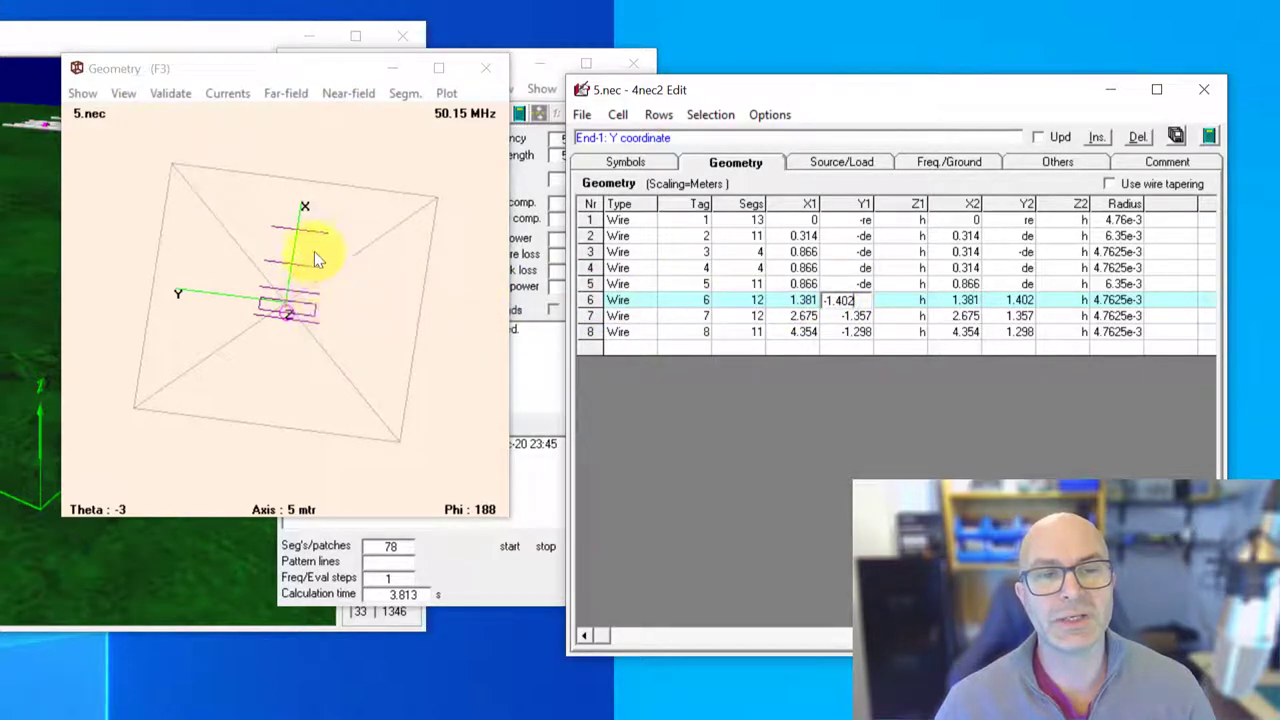
# Set wire 6's Y1 to -d1 and Y2 to d1.
pyautogui.click(858, 297)
pyautogui.press('BackSpace')
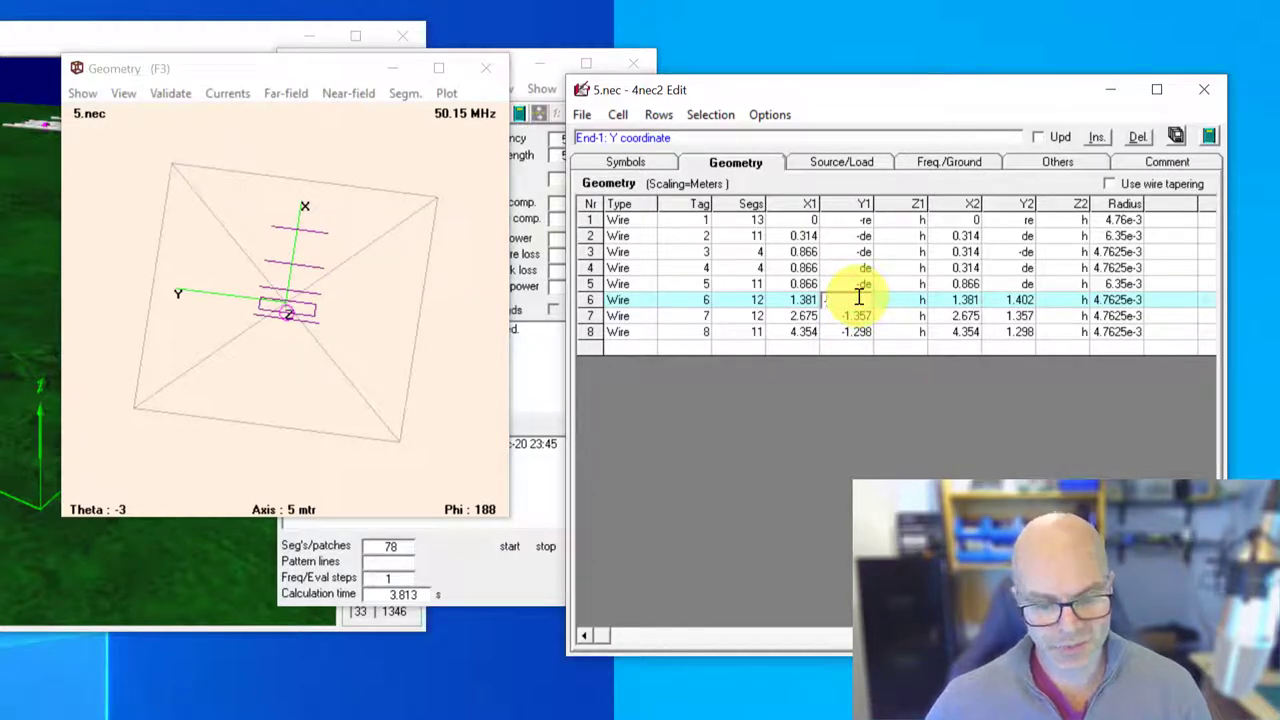
pyautogui.write('-d1')
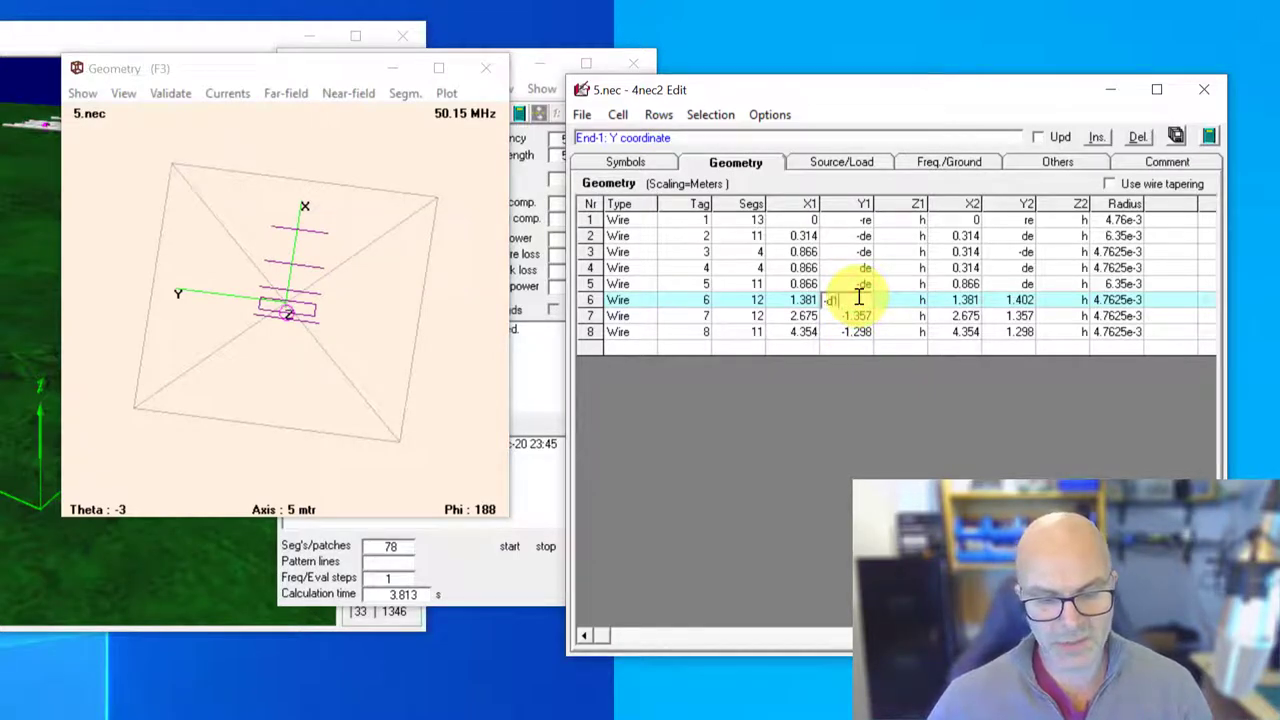
pyautogui.click(1013, 303)
pyautogui.press('BackSpace')
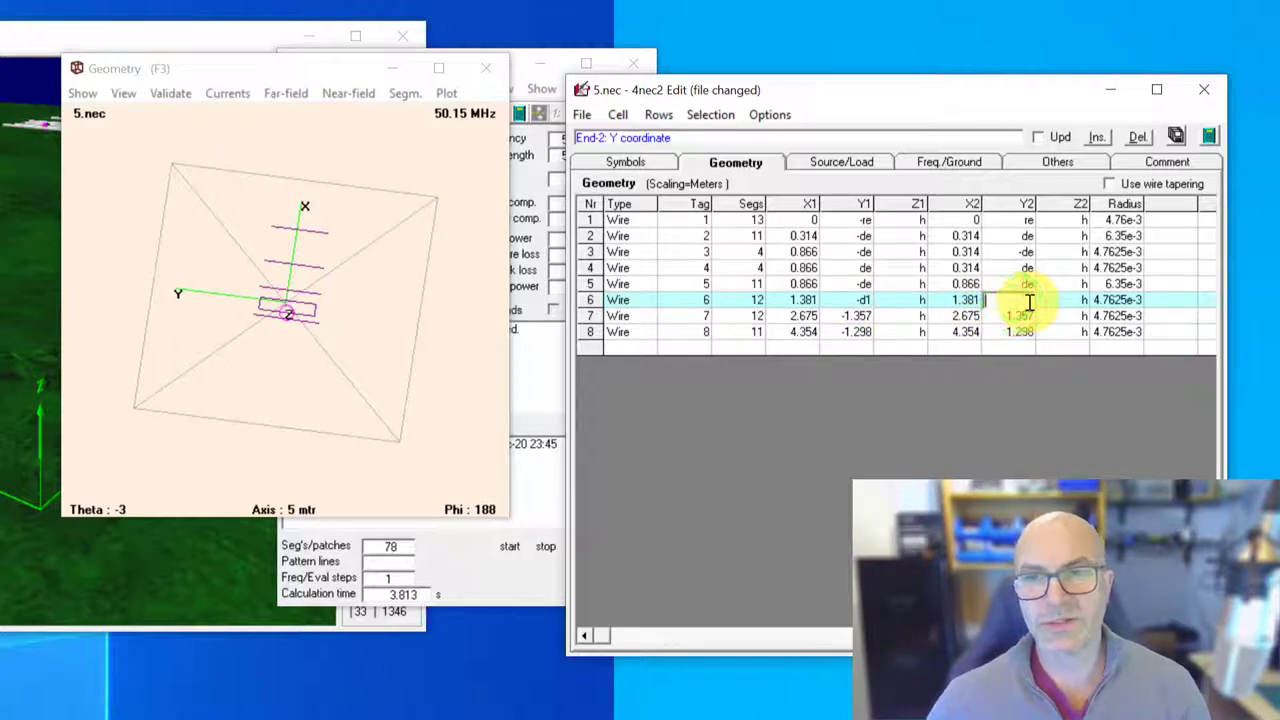
pyautogui.write('d1')
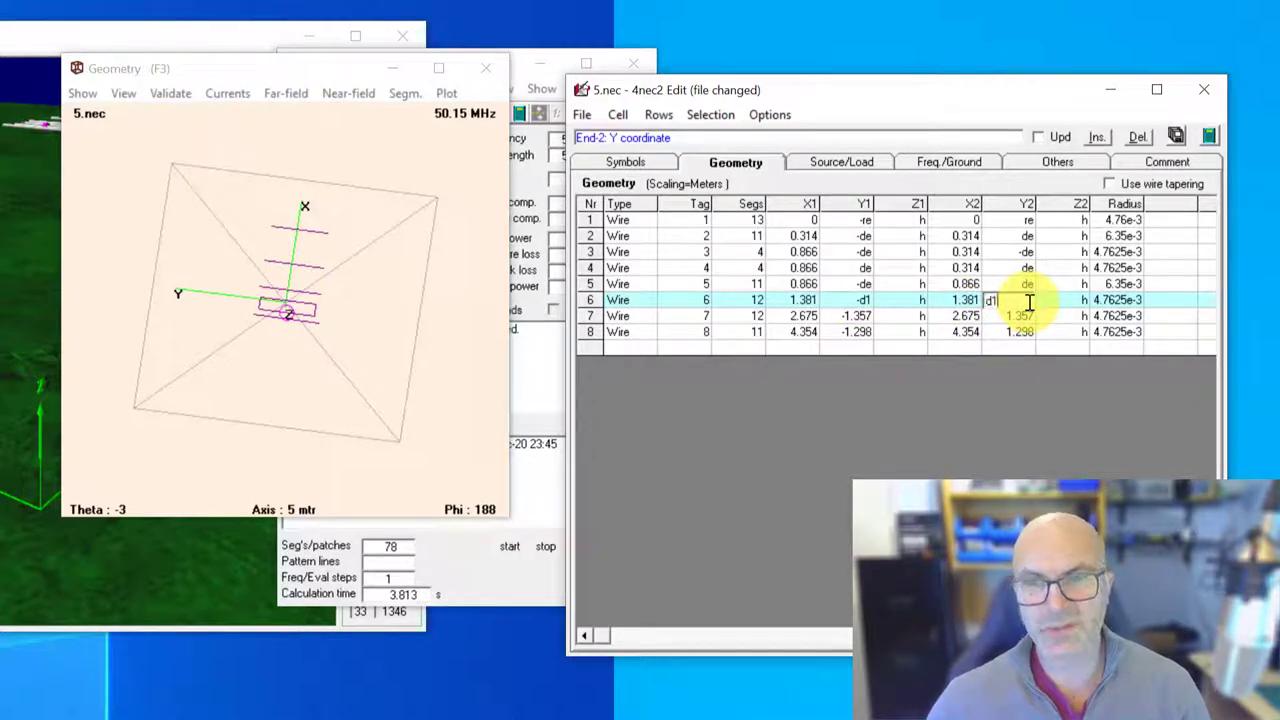
pyautogui.click(1000, 267)
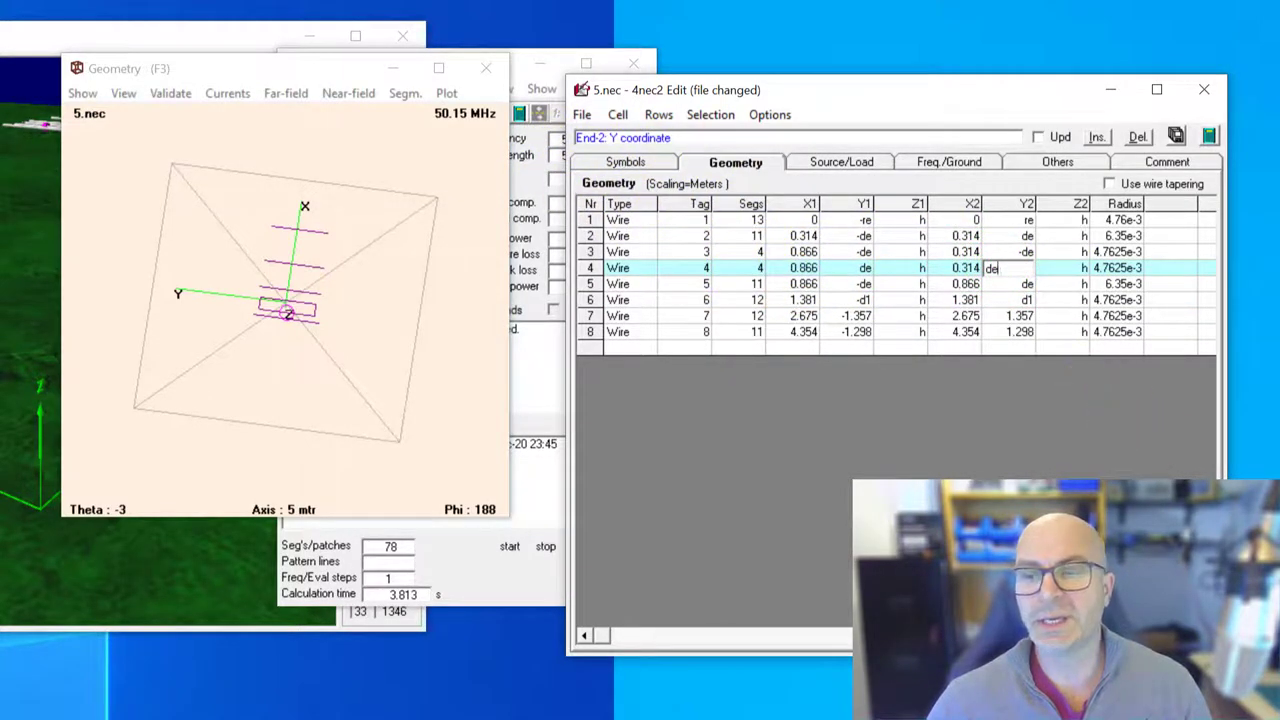
# Add the symbol d1=1.402 with the comment 'Director 1'.
pyautogui.click(625, 161)
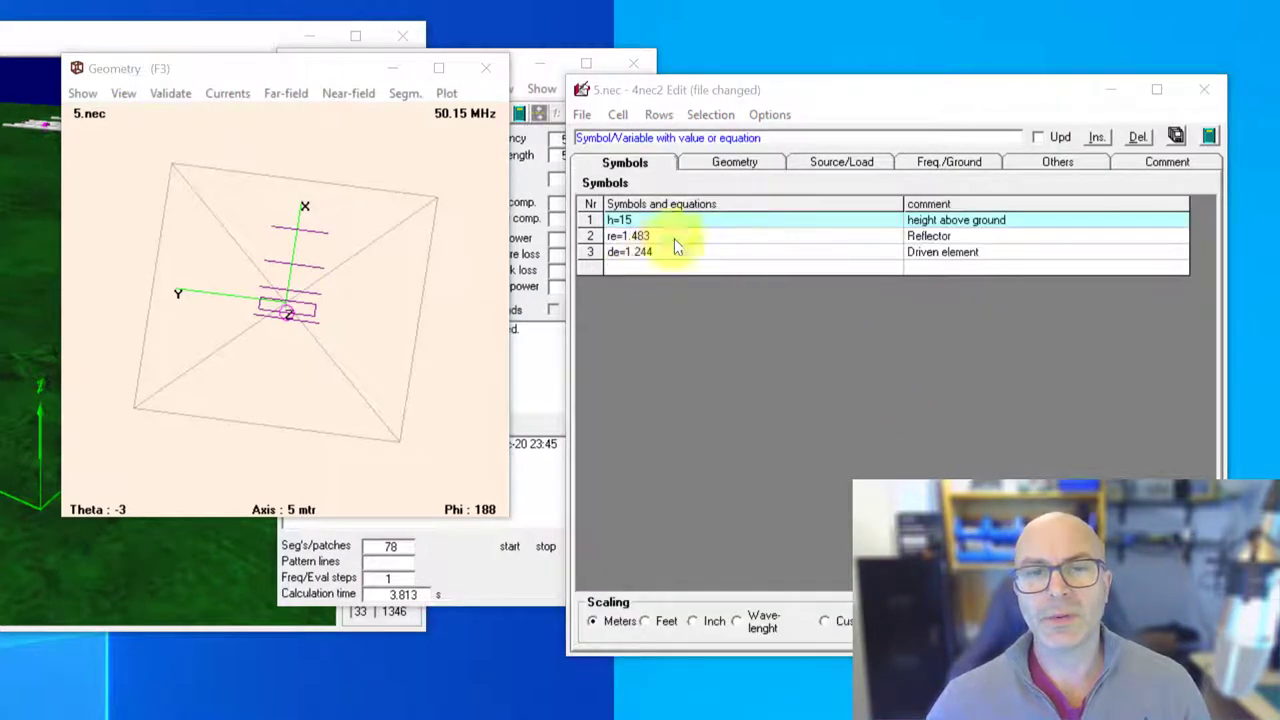
pyautogui.click(626, 266)
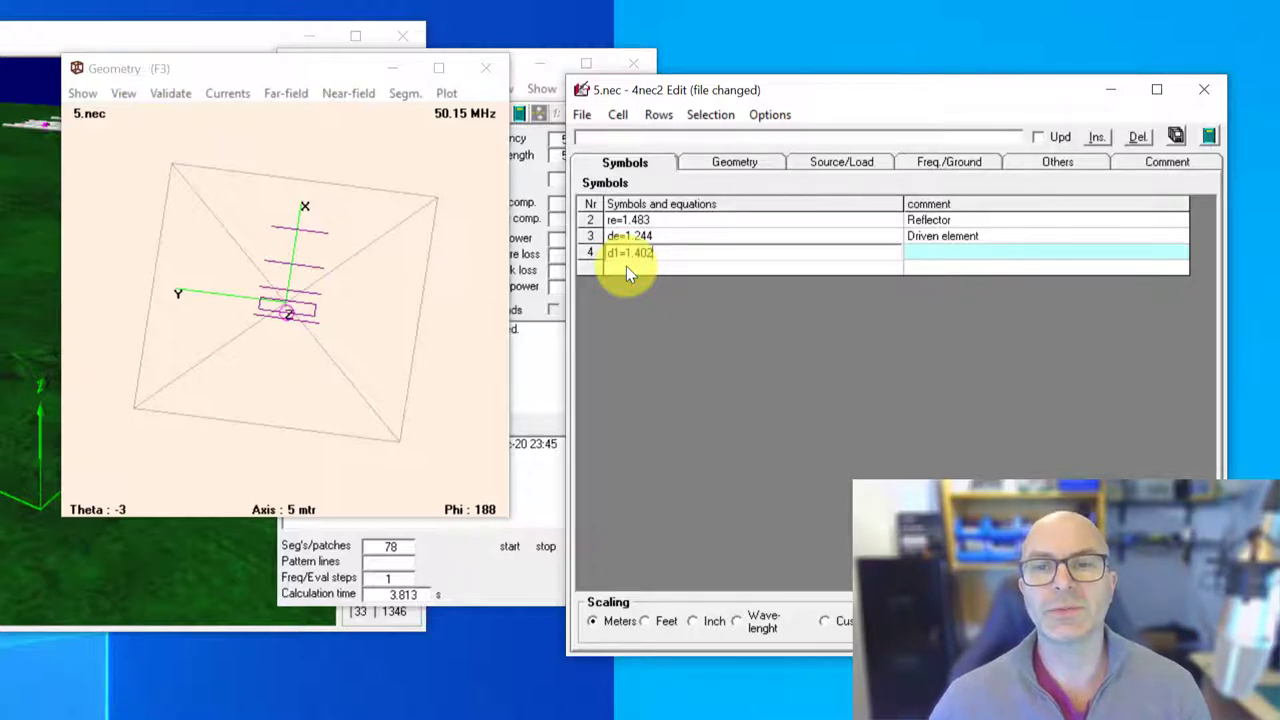
pyautogui.click(946, 251)
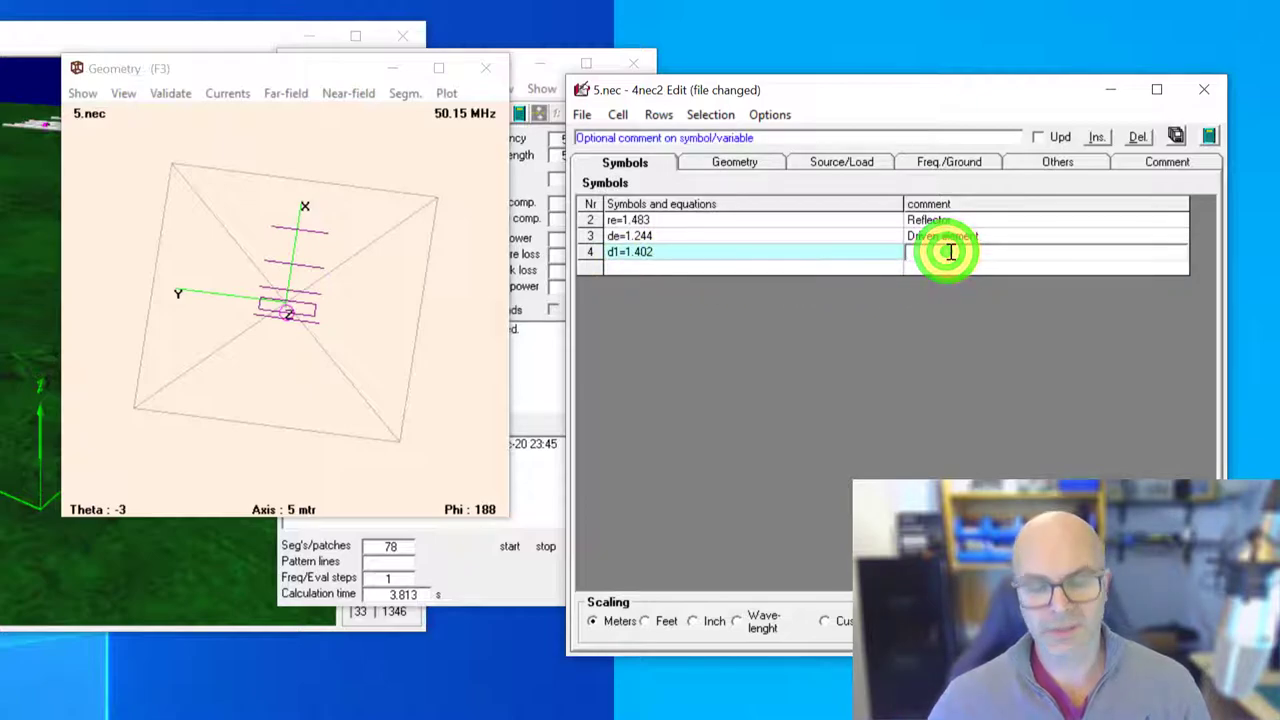
pyautogui.write('Direct')
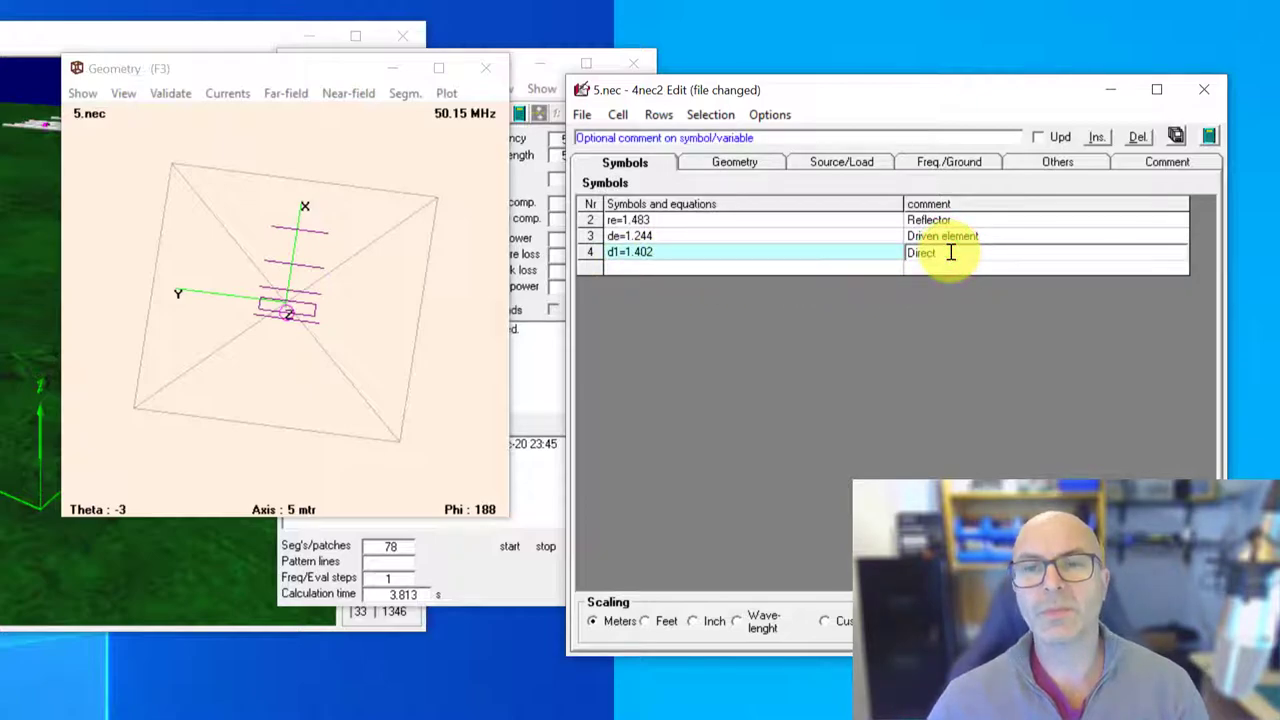
pyautogui.write('or 1')
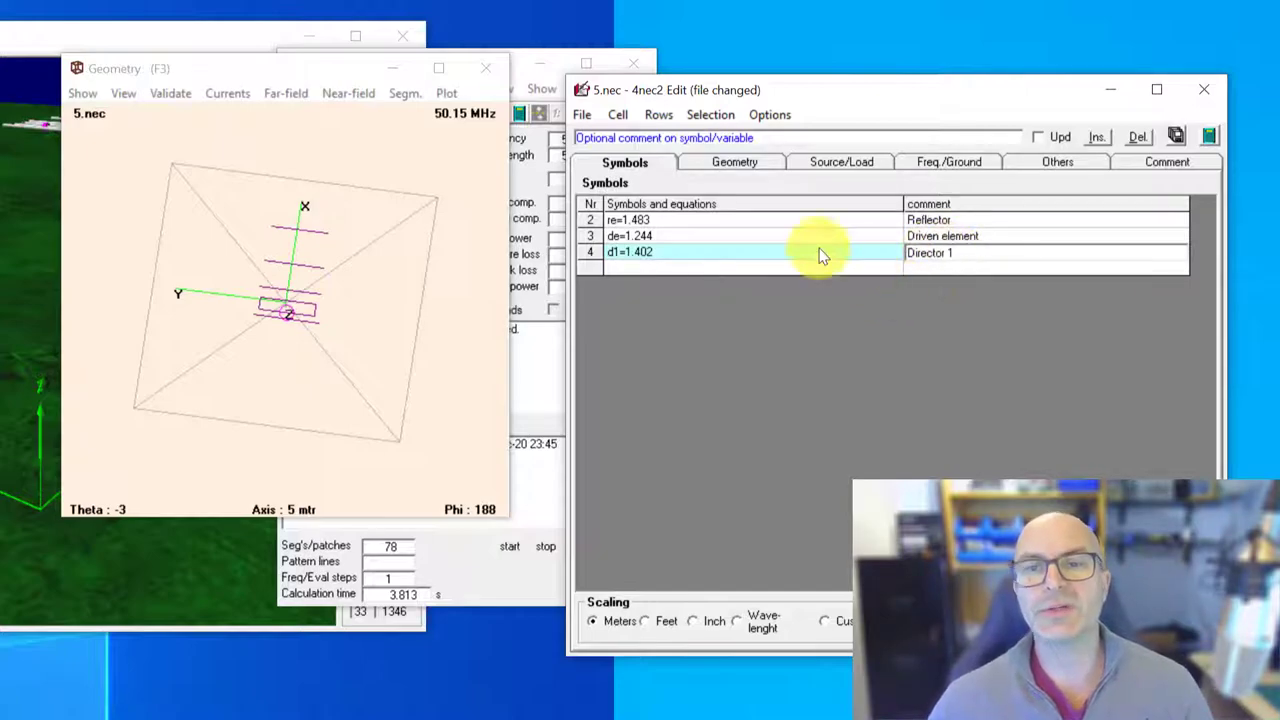
# Set wire 7's Y ends to -d2 and d2.
pyautogui.click(712, 164)
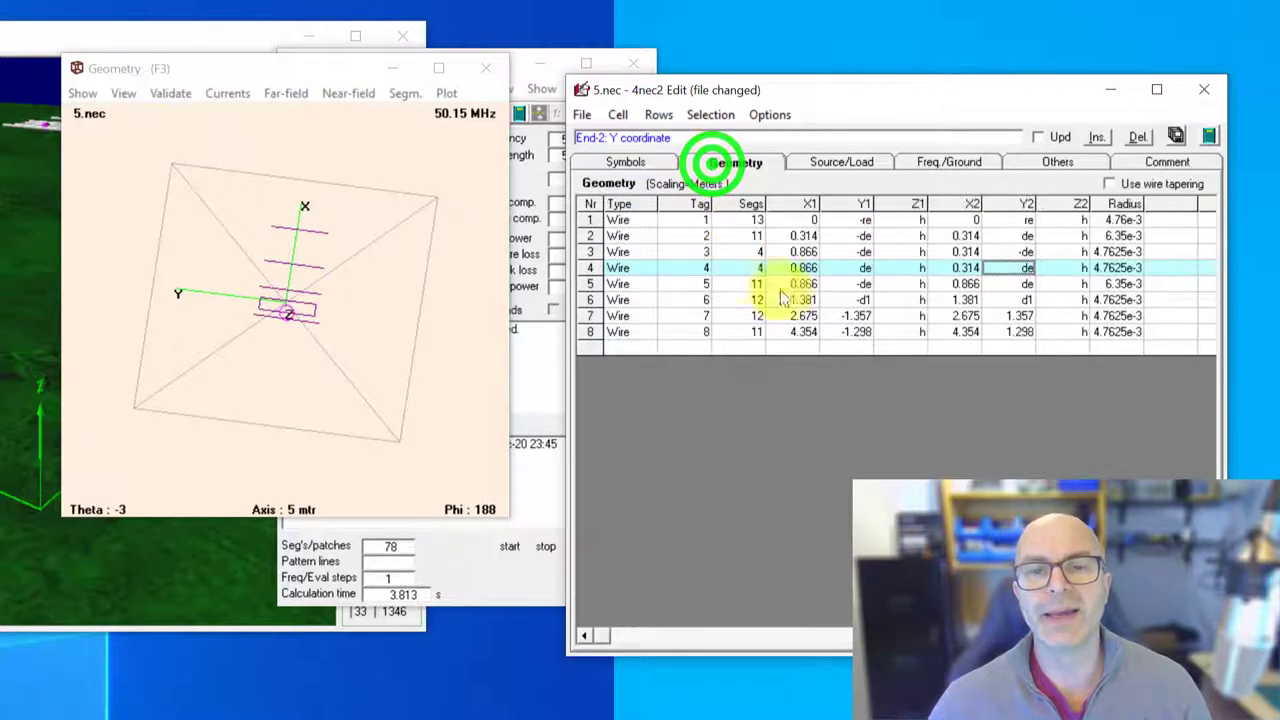
pyautogui.click(855, 316)
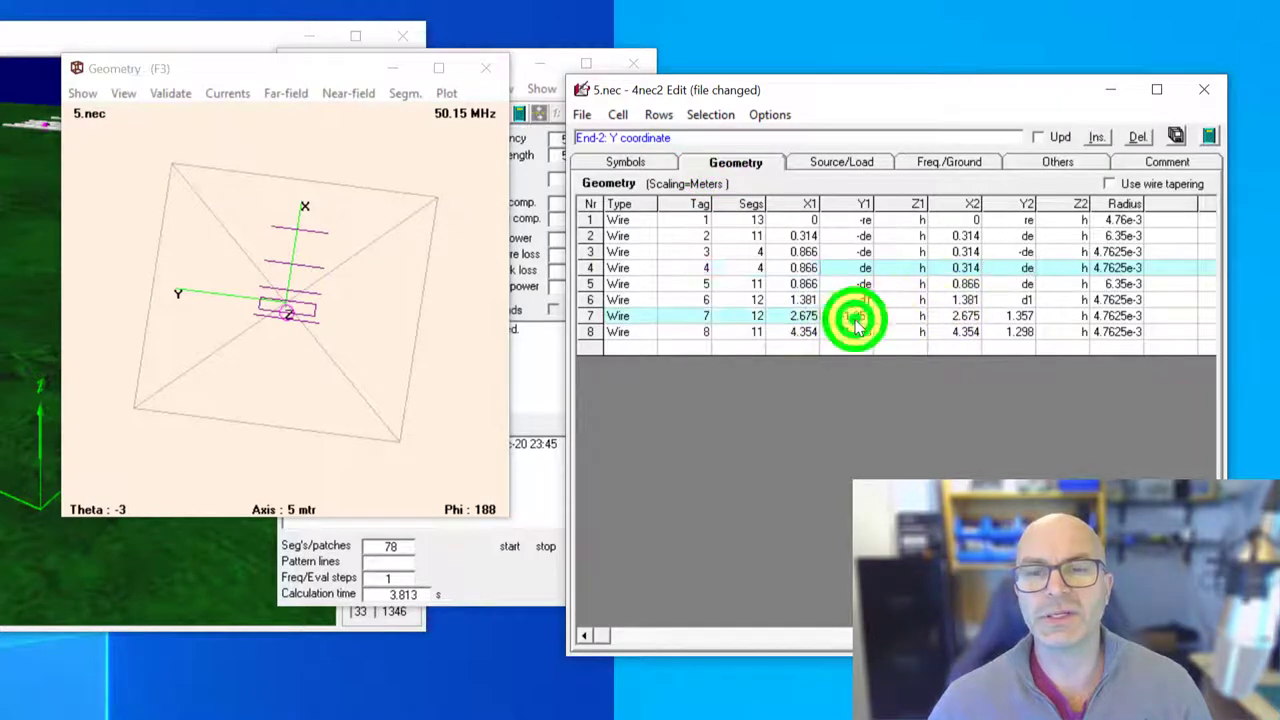
pyautogui.click(857, 316)
pyautogui.press('BackSpace')
pyautogui.press('BackSpace')
pyautogui.press('BackSpace')
pyautogui.press('BackSpace')
pyautogui.write('d2')
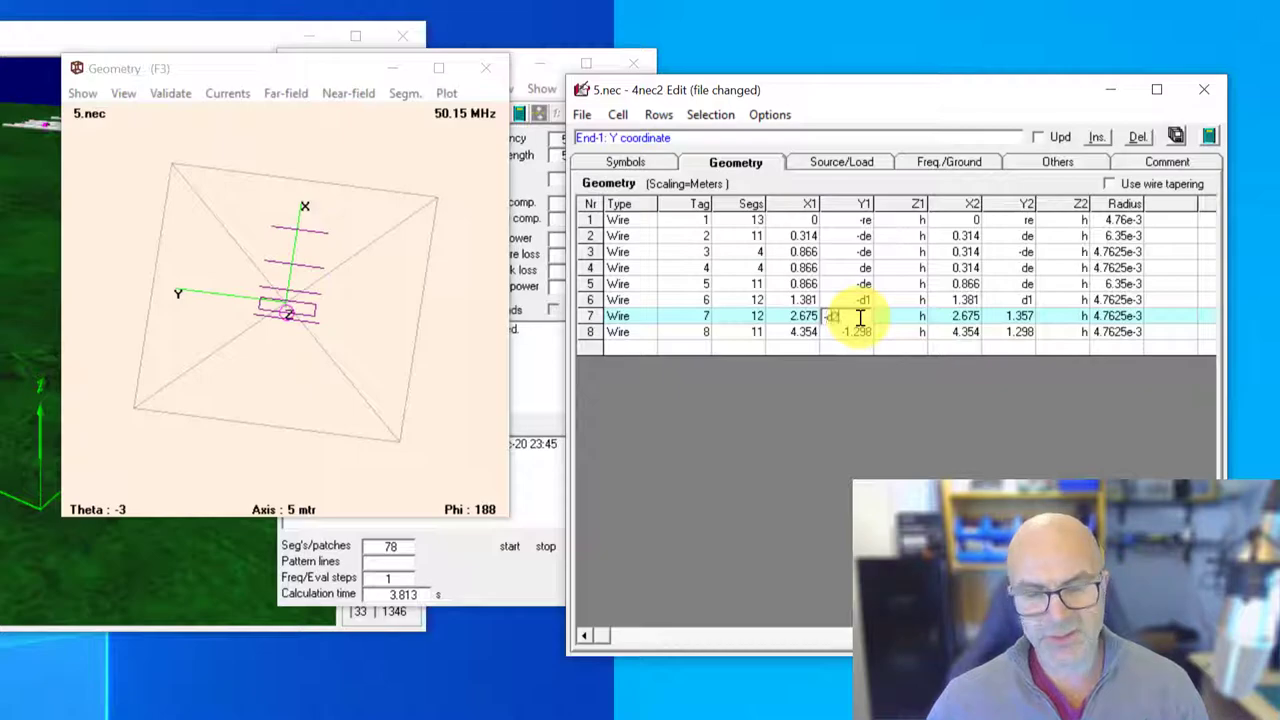
pyautogui.click(1030, 318)
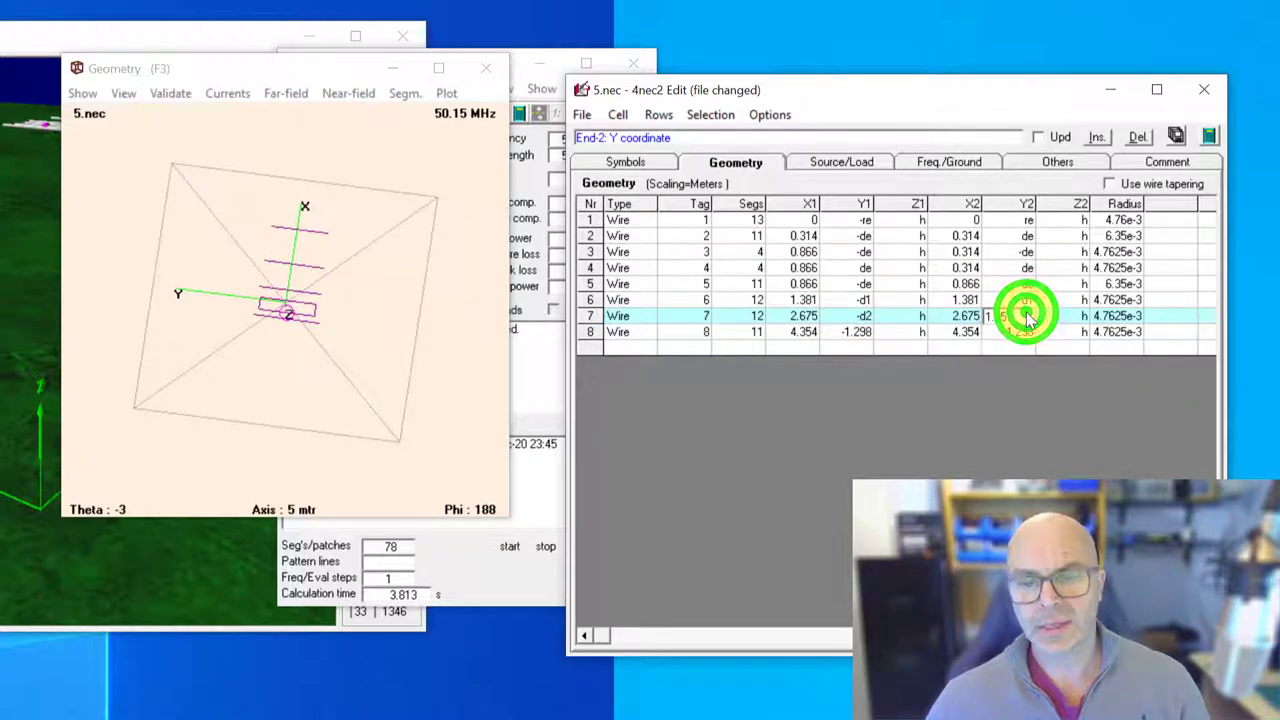
pyautogui.press('BackSpace')
pyautogui.write('d')
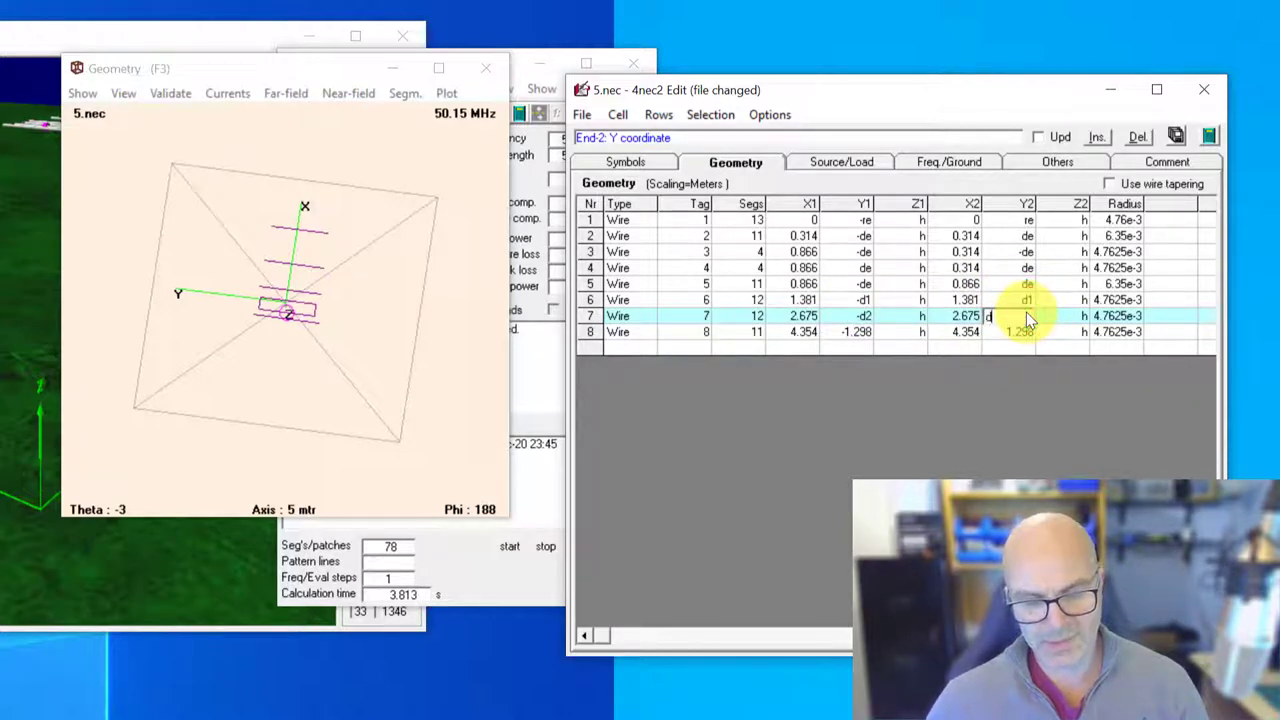
pyautogui.write('2')
# Add the symbol d2=1.357 commented 'Director 2'.
pyautogui.click(600, 161)
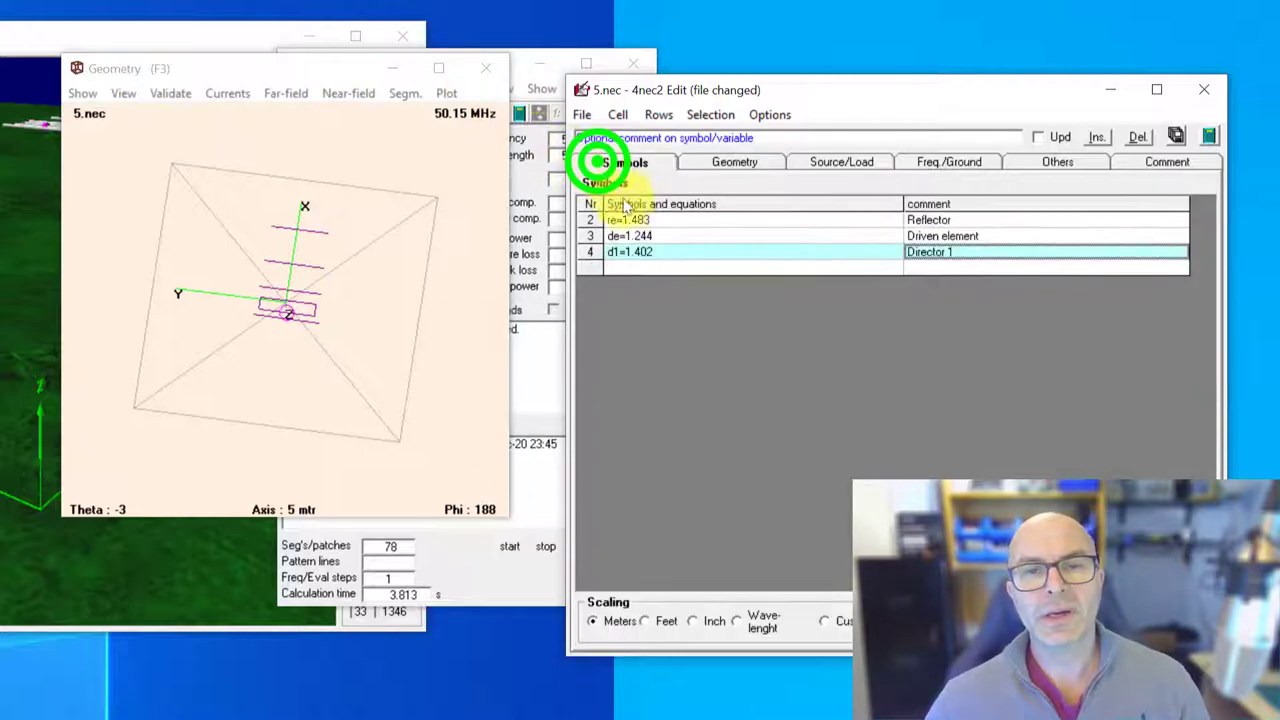
pyautogui.click(651, 268)
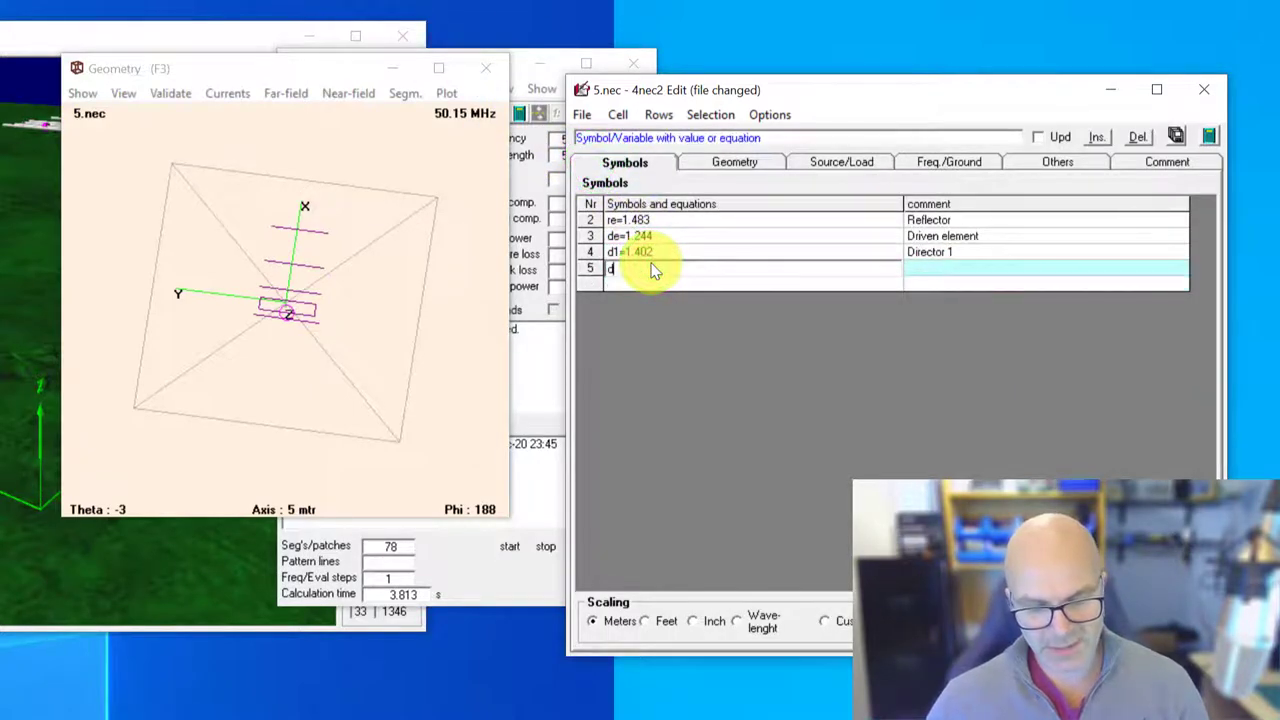
pyautogui.write('d2=1.357')
pyautogui.click(914, 269)
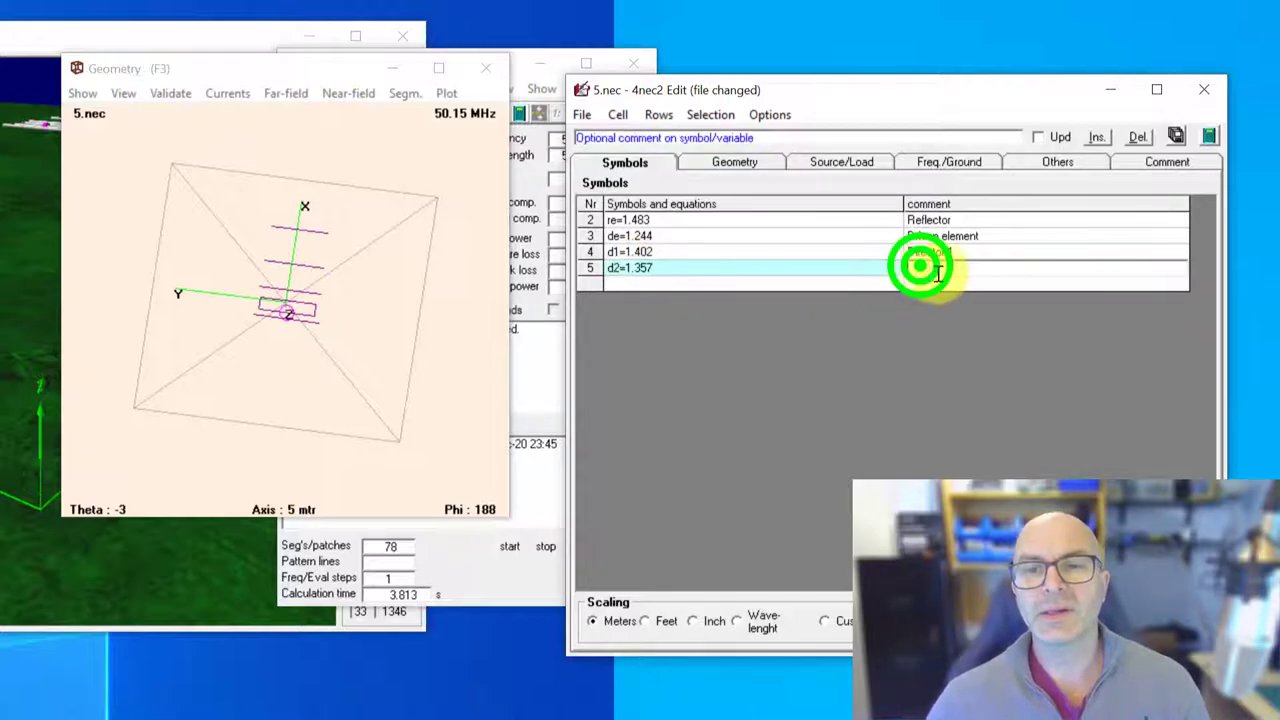
pyautogui.write('Director 2')
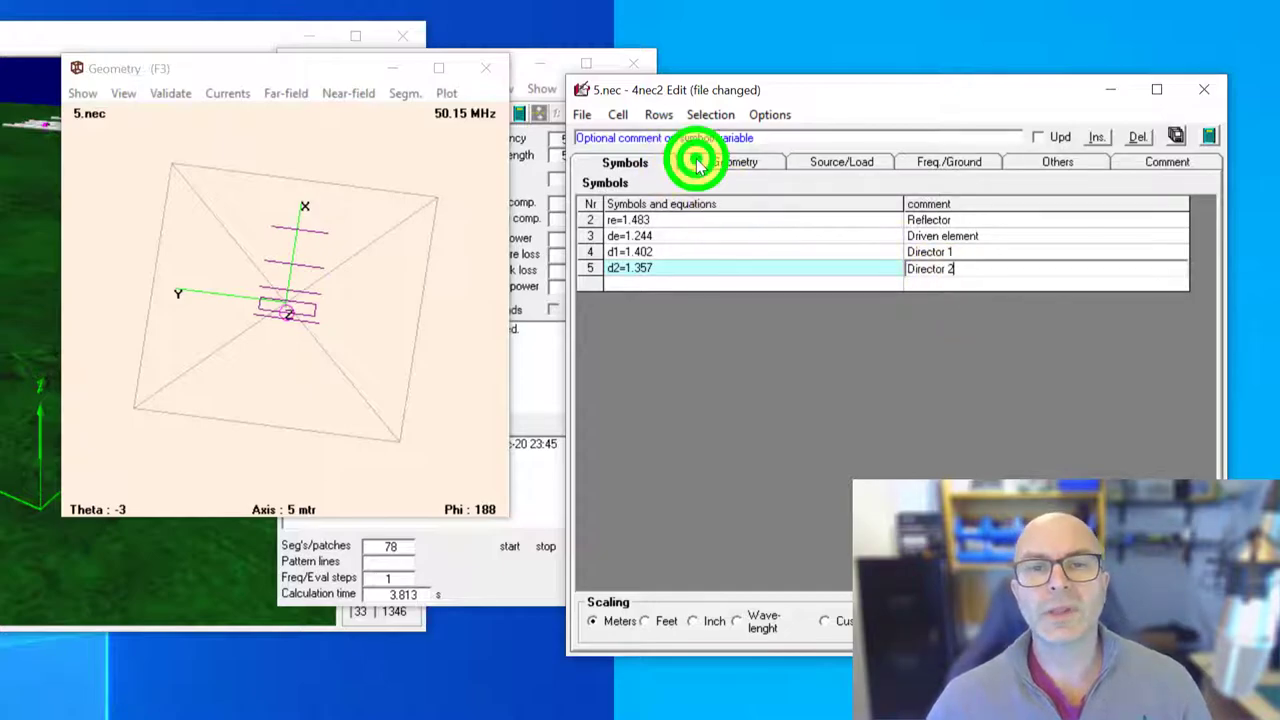
# Set wire 8's Y ends to -d3 and d3.
pyautogui.click(694, 160)
pyautogui.click(855, 333)
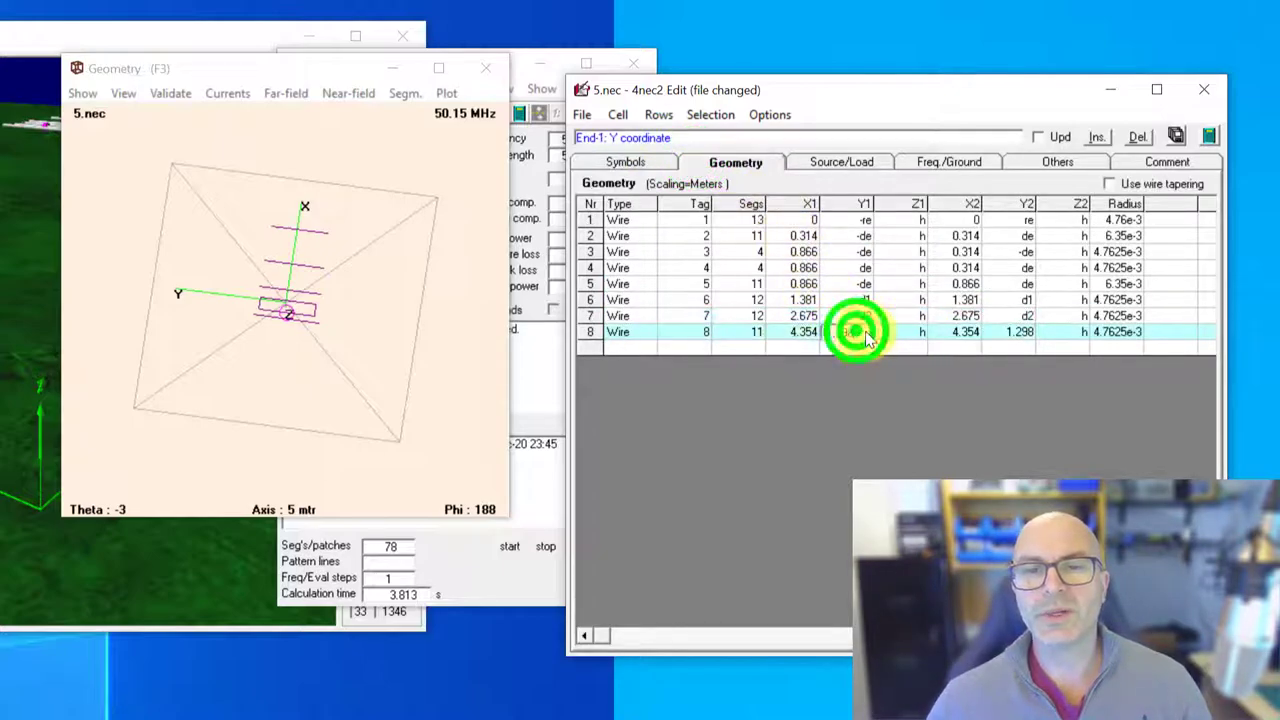
pyautogui.press('BackSpace')
pyautogui.press('BackSpace')
pyautogui.press('BackSpace')
pyautogui.press('BackSpace')
pyautogui.press('BackSpace')
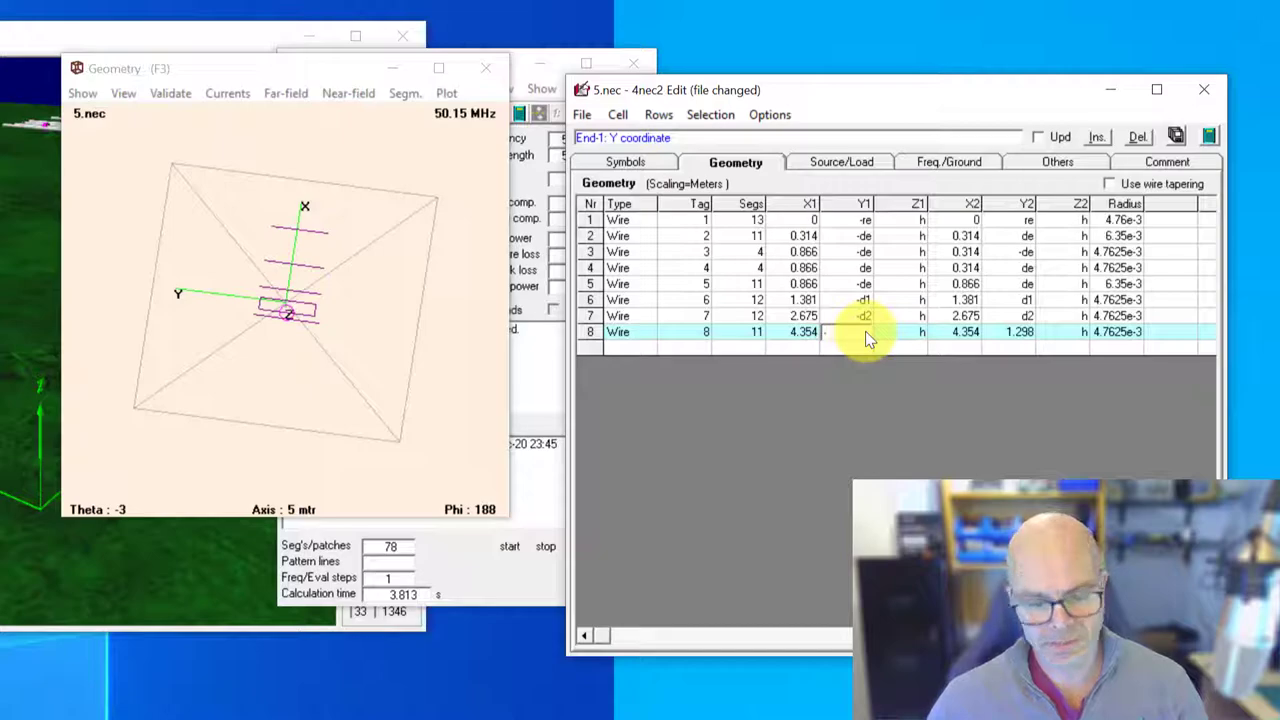
pyautogui.write('d3')
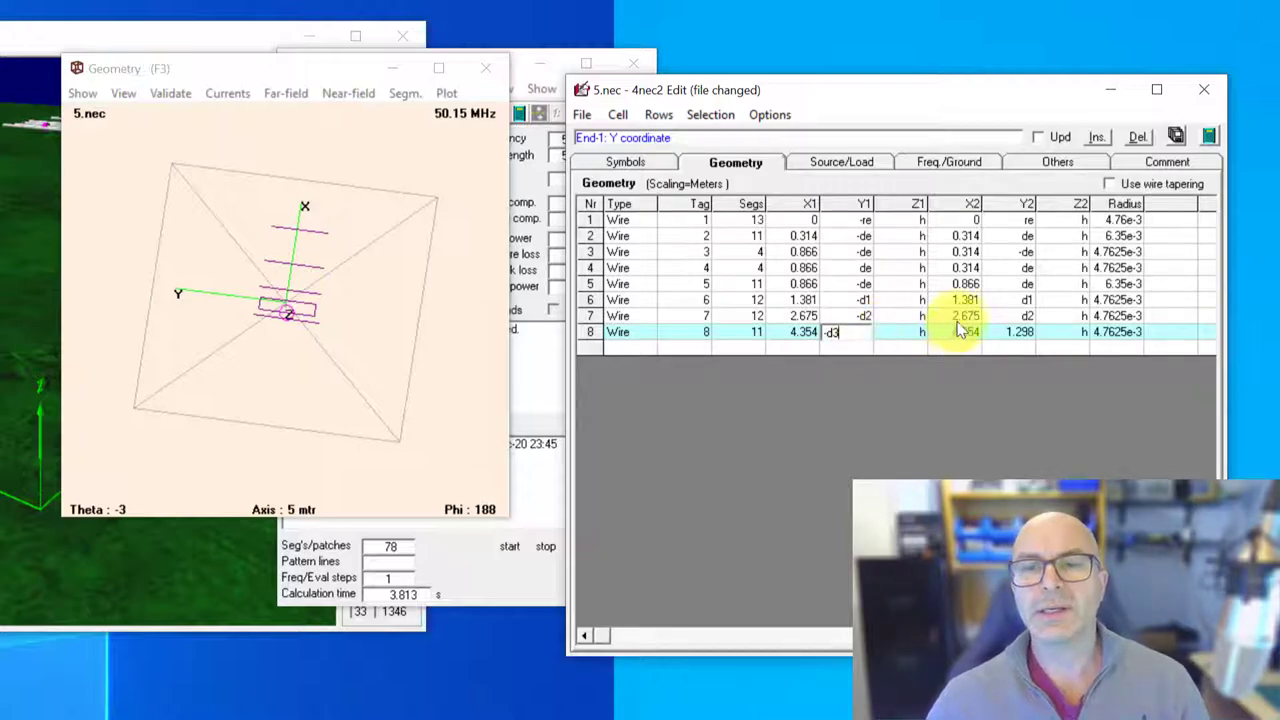
pyautogui.click(1000, 335)
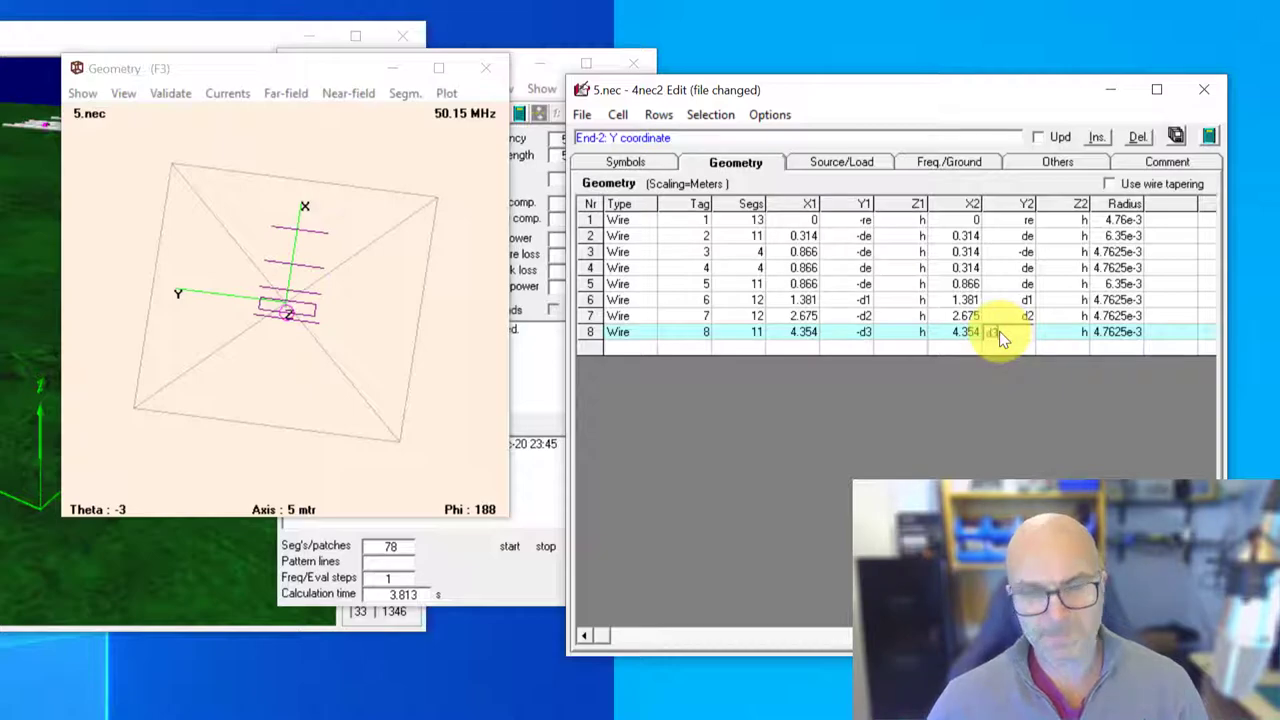
# Add the symbol d3=1.238 commented 'Director 3'.
pyautogui.click(626, 162)
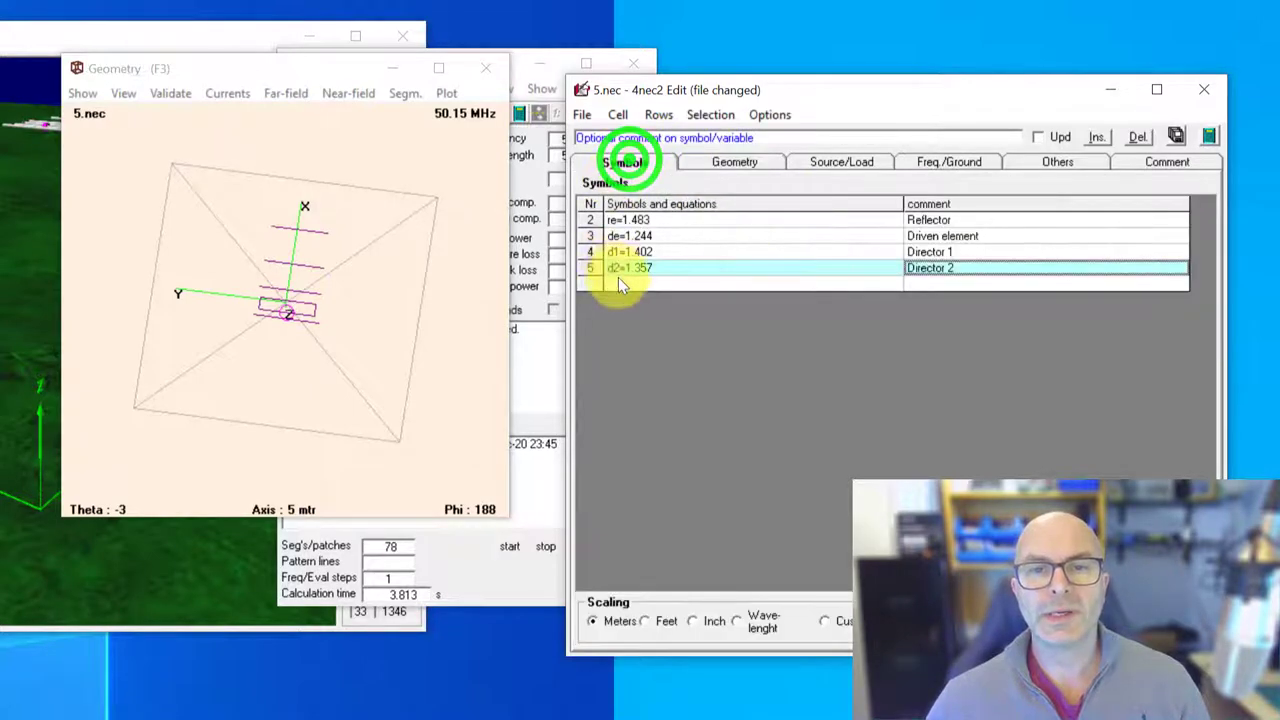
pyautogui.click(620, 280)
pyautogui.write('d3=1.238')
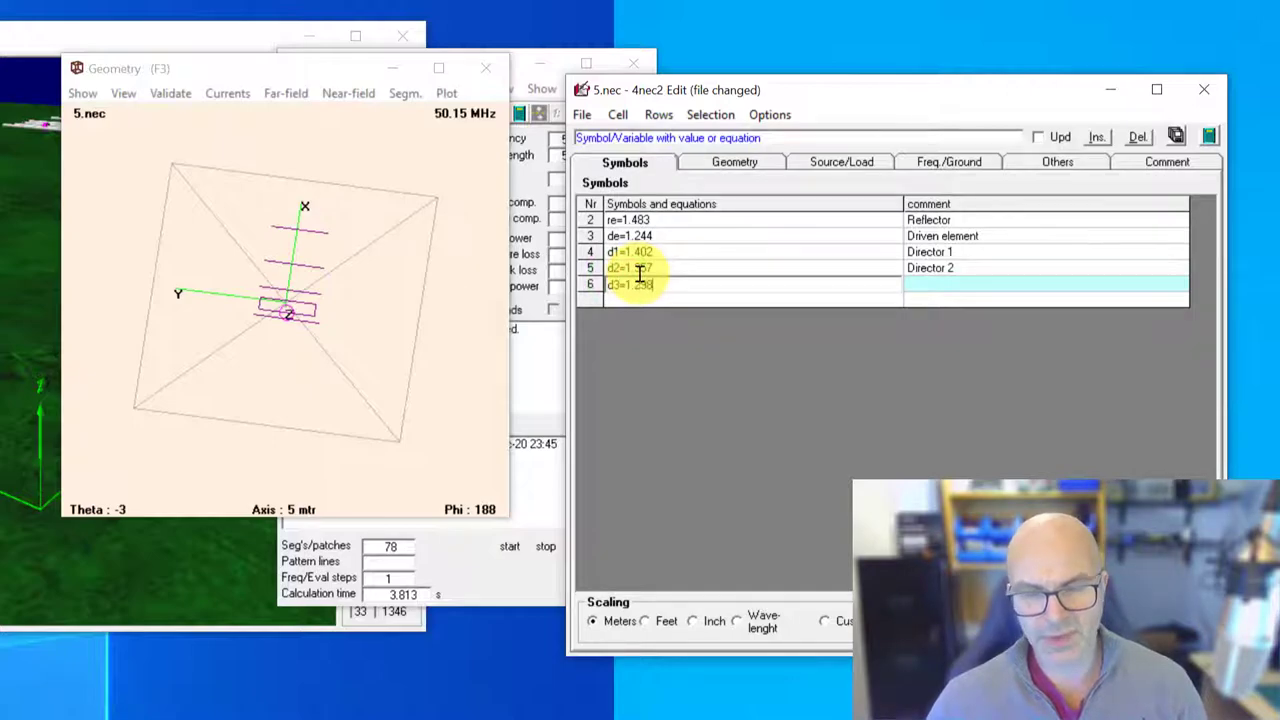
pyautogui.press('Tab')
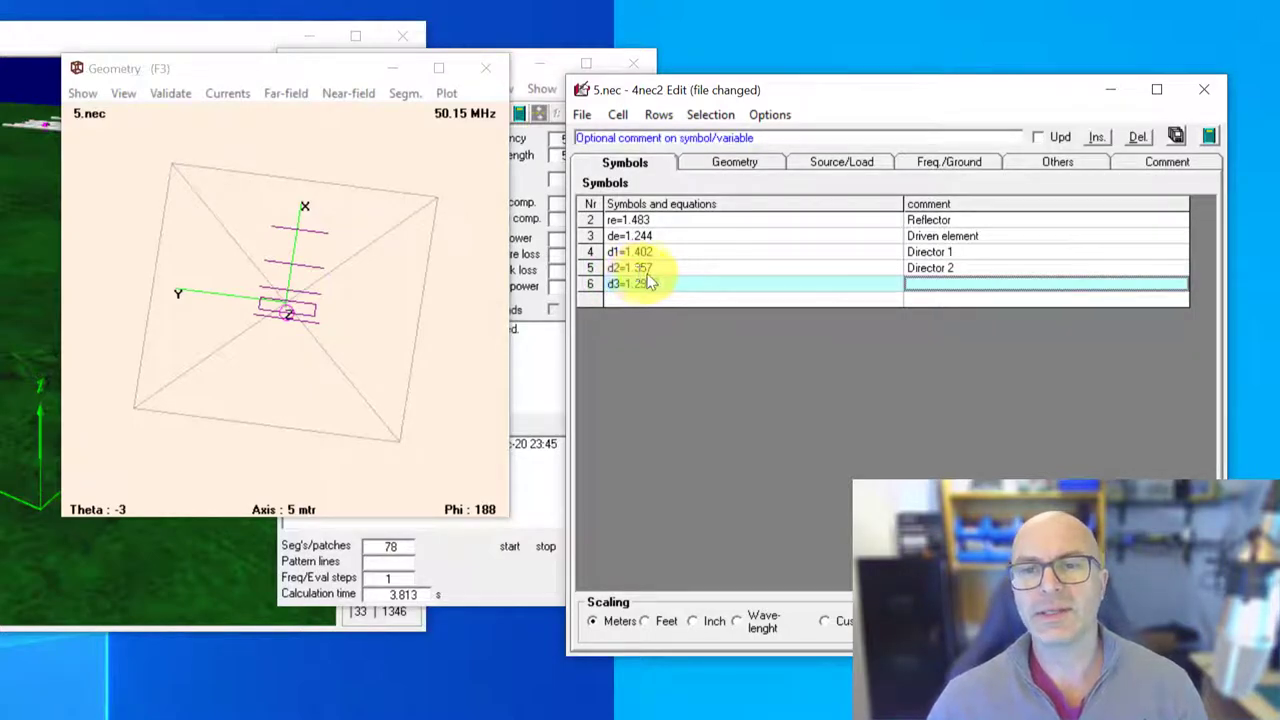
pyautogui.write('Director 3')
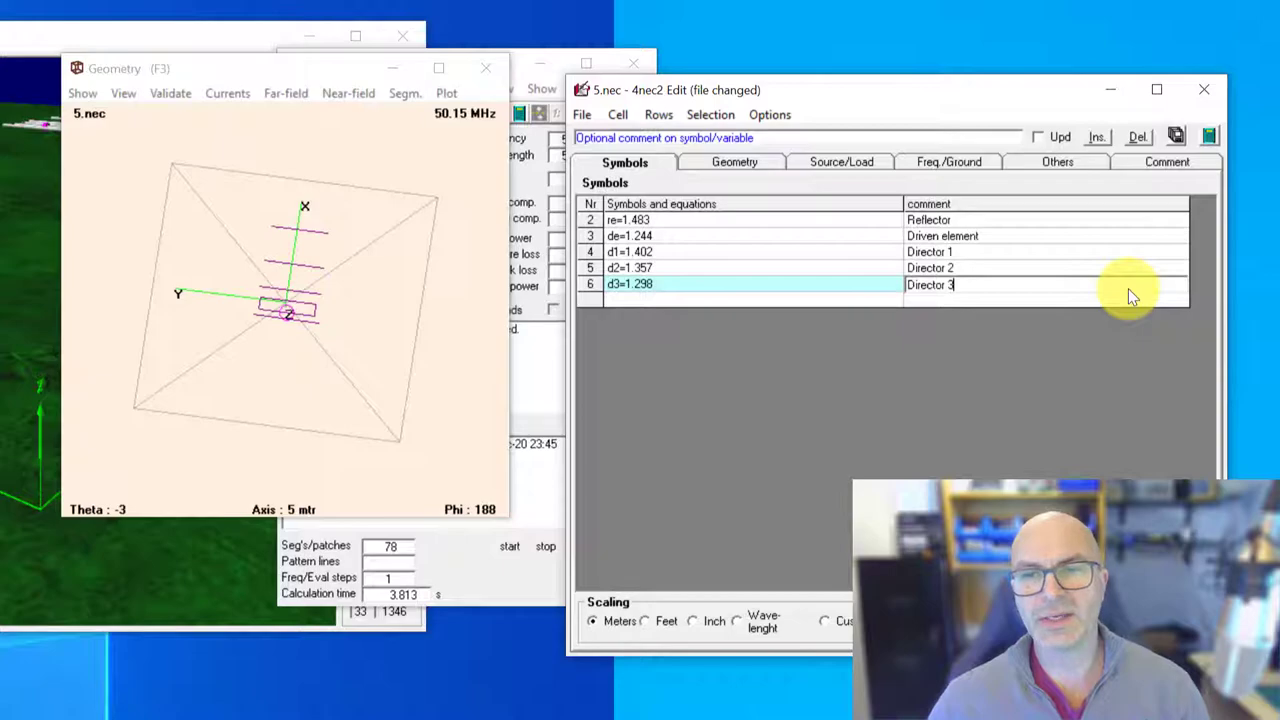
# Set both X coordinates of wire 1 to bre.
pyautogui.click(729, 166)
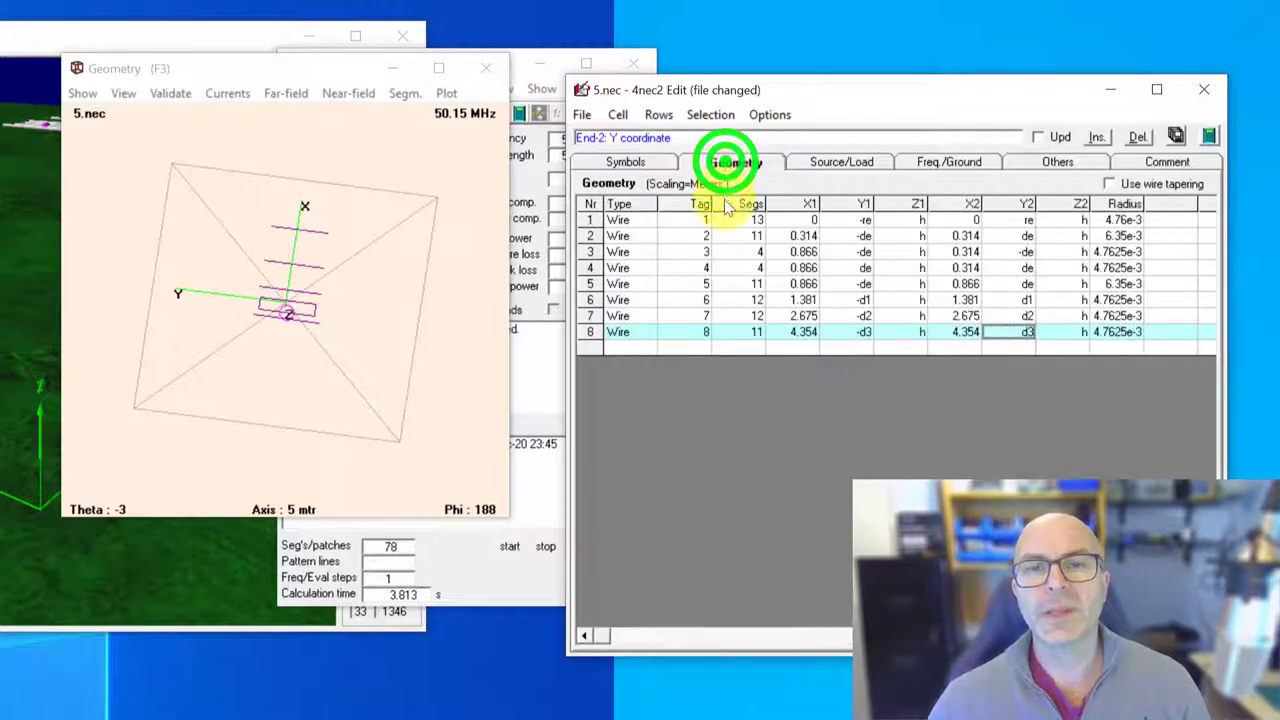
pyautogui.click(790, 224)
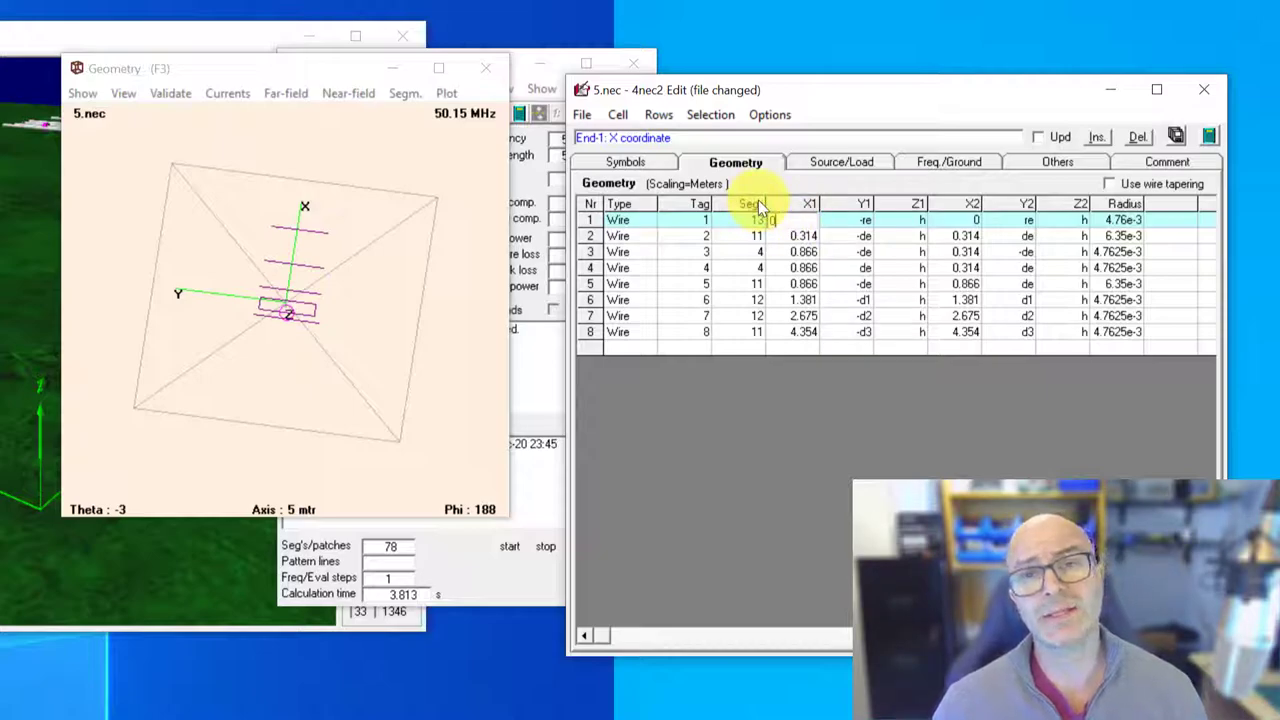
pyautogui.press('BackSpace')
pyautogui.write('bre')
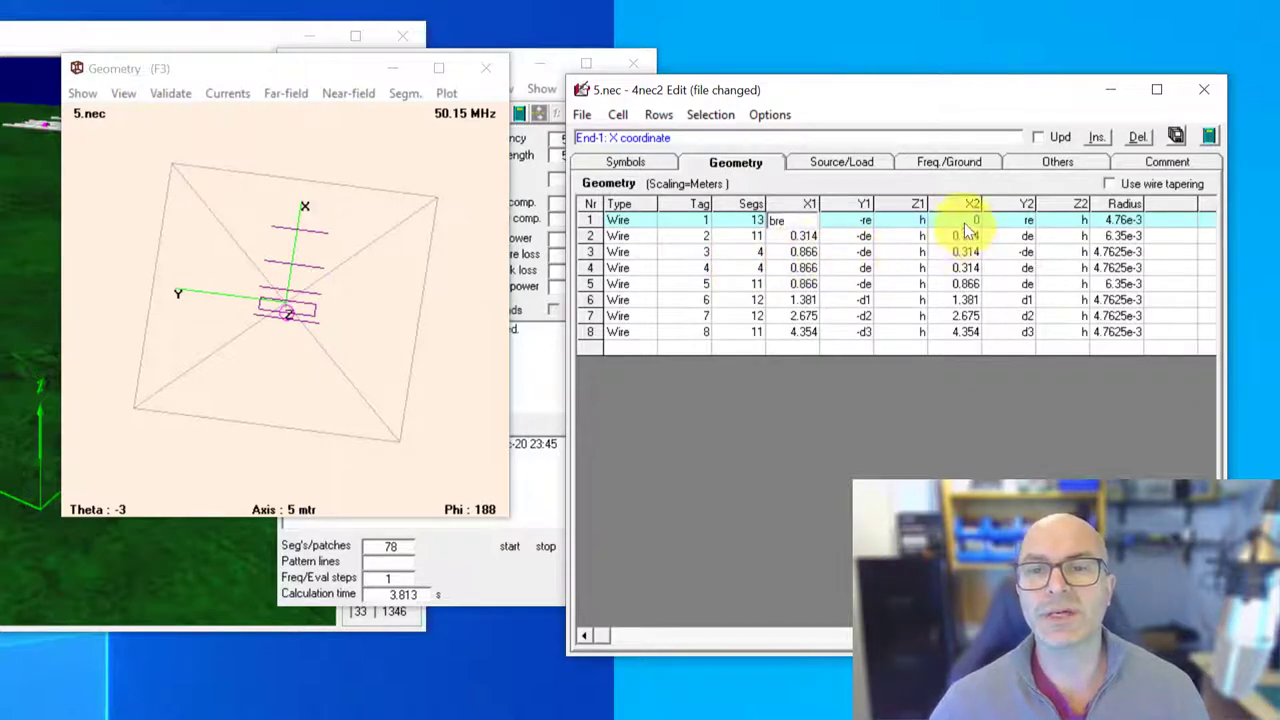
pyautogui.click(967, 220)
pyautogui.write('bre')
# Define the symbol bre=0 with the comment 'Reflector boom position'.
pyautogui.click(622, 165)
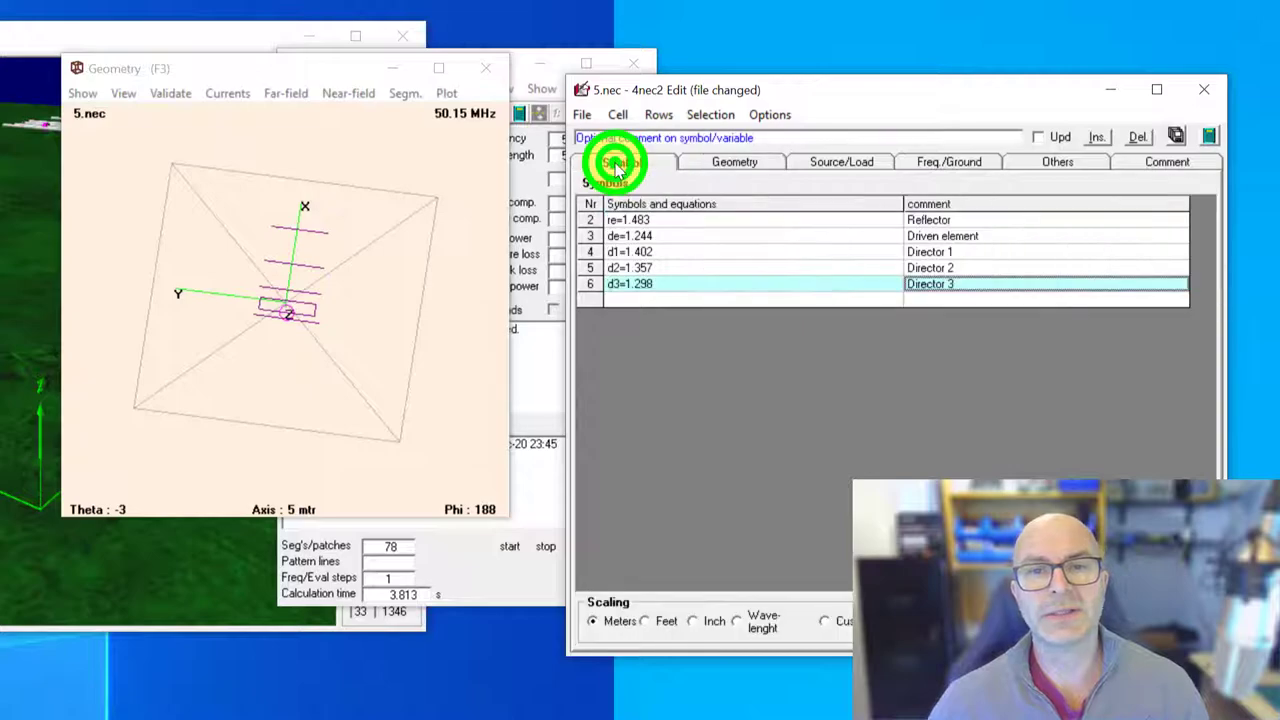
pyautogui.click(646, 300)
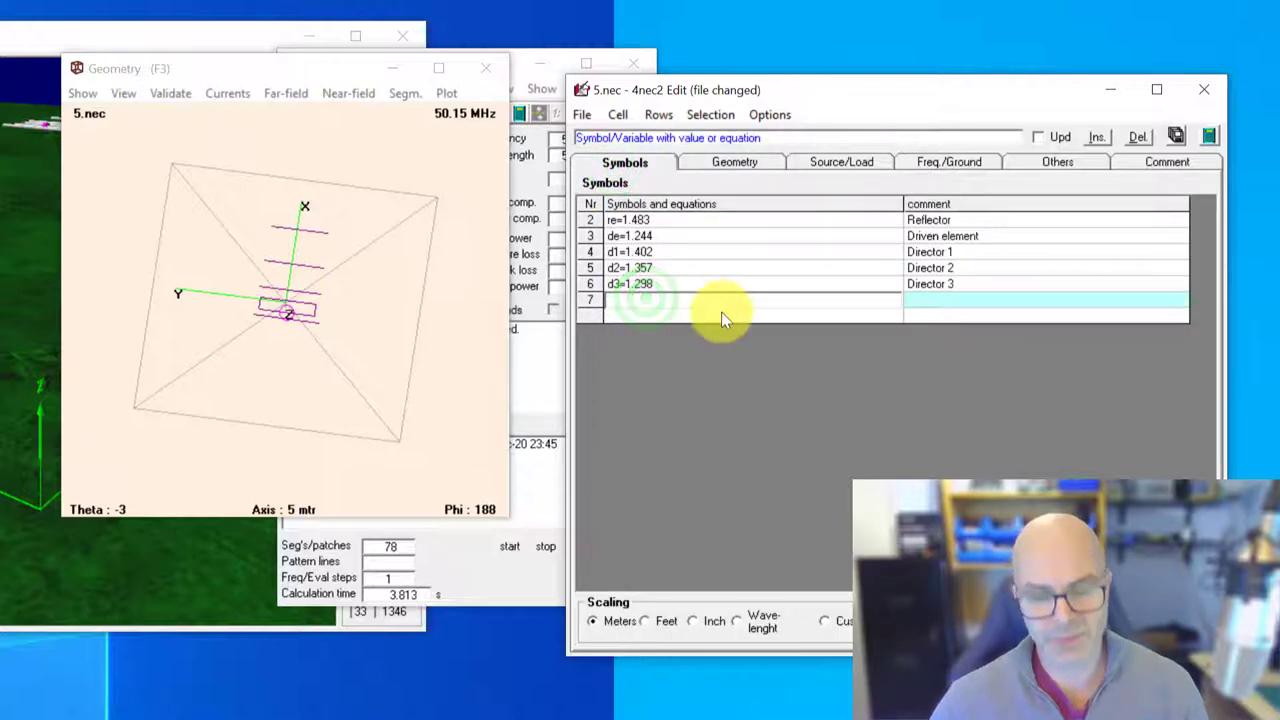
pyautogui.write('bre=0')
pyautogui.press('Return')
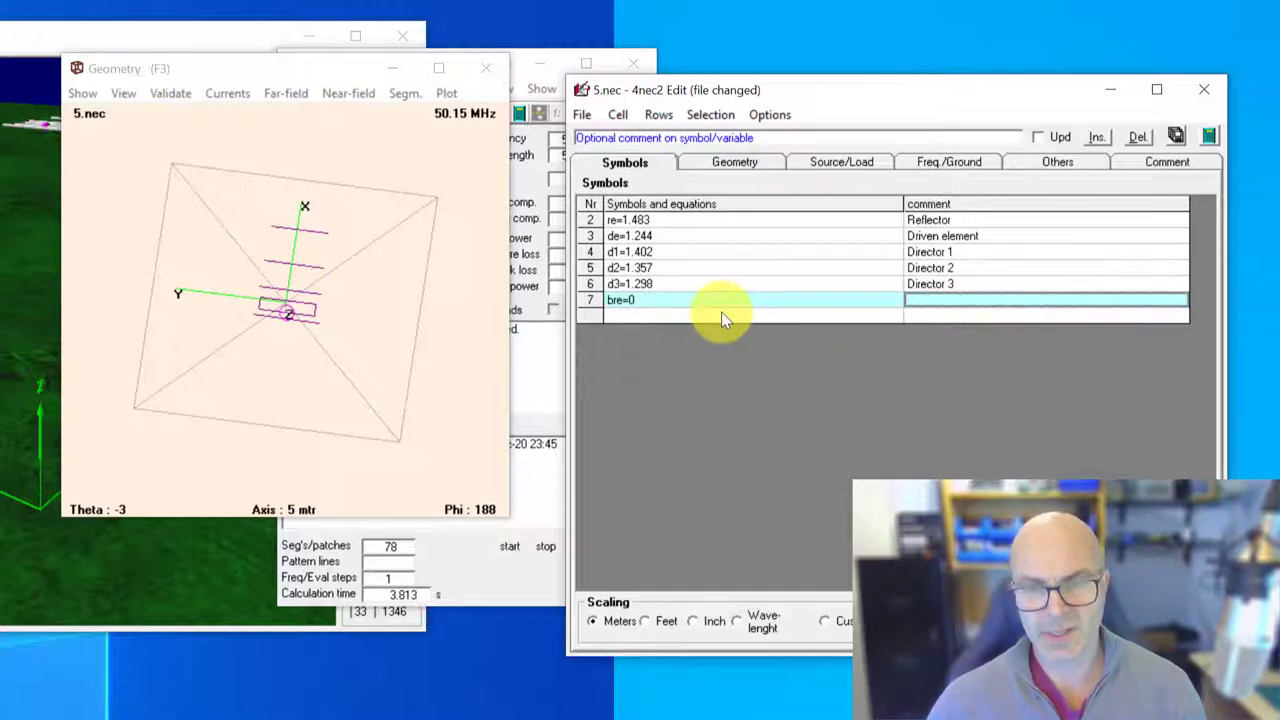
pyautogui.click(909, 300)
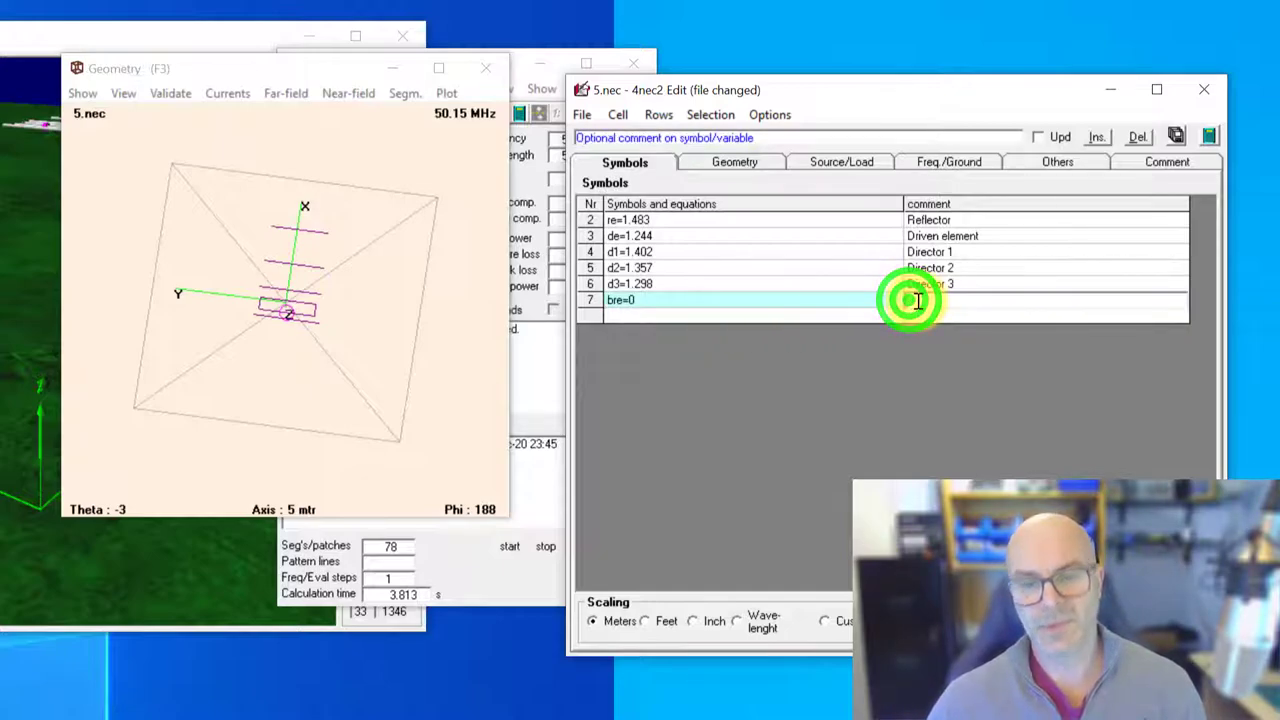
pyautogui.write('Reflector')
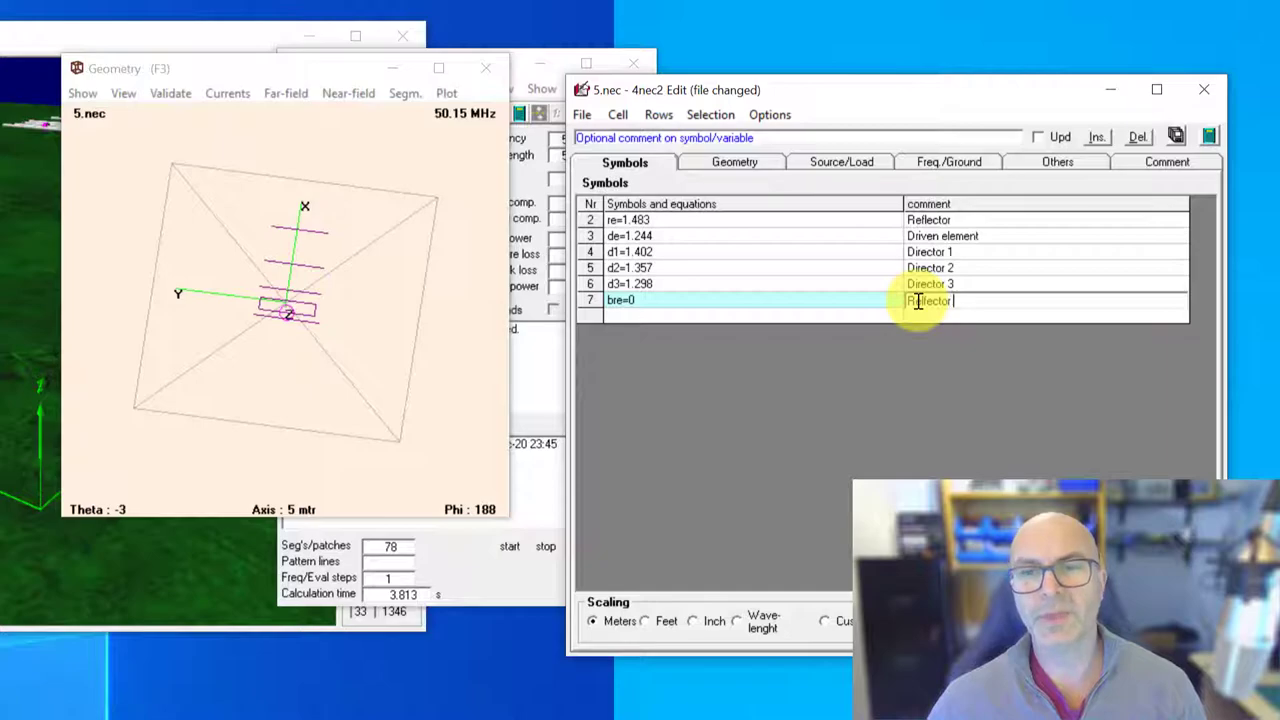
pyautogui.write(' boom position')
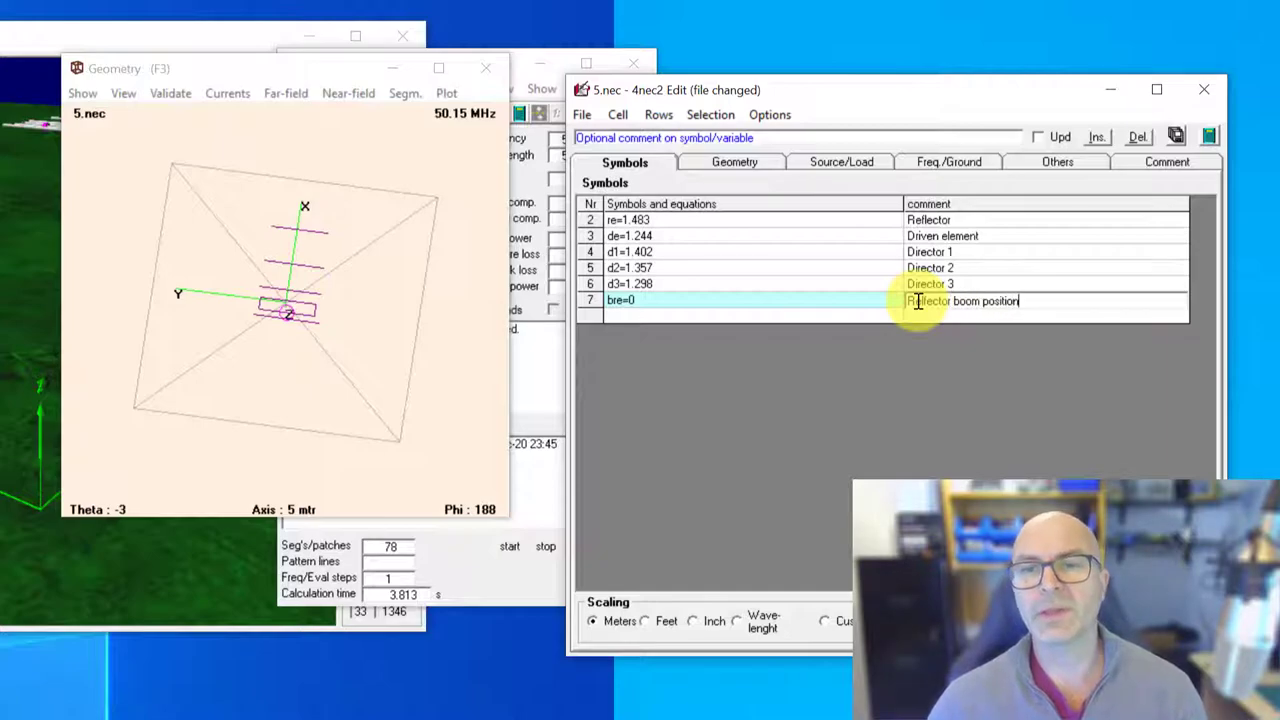
pyautogui.press('Return')
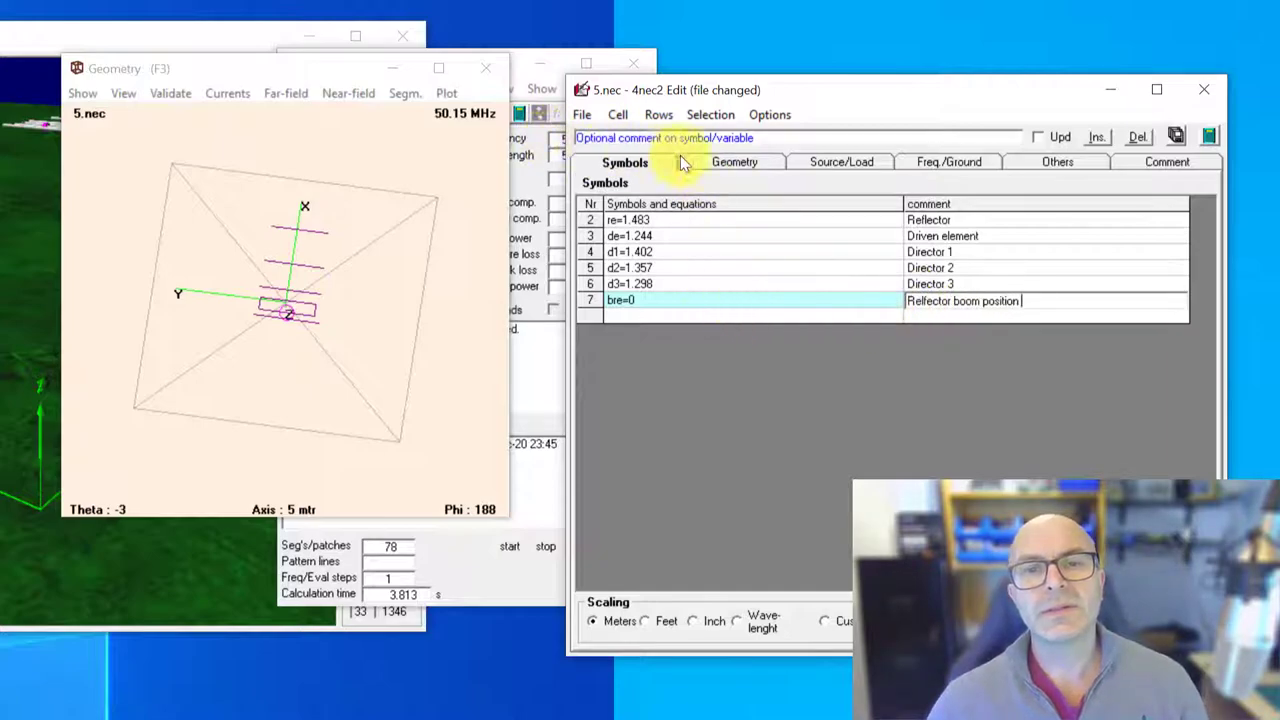
# Return to the wire geometry table for entering the boom-position symbols.
pyautogui.click(752, 163)
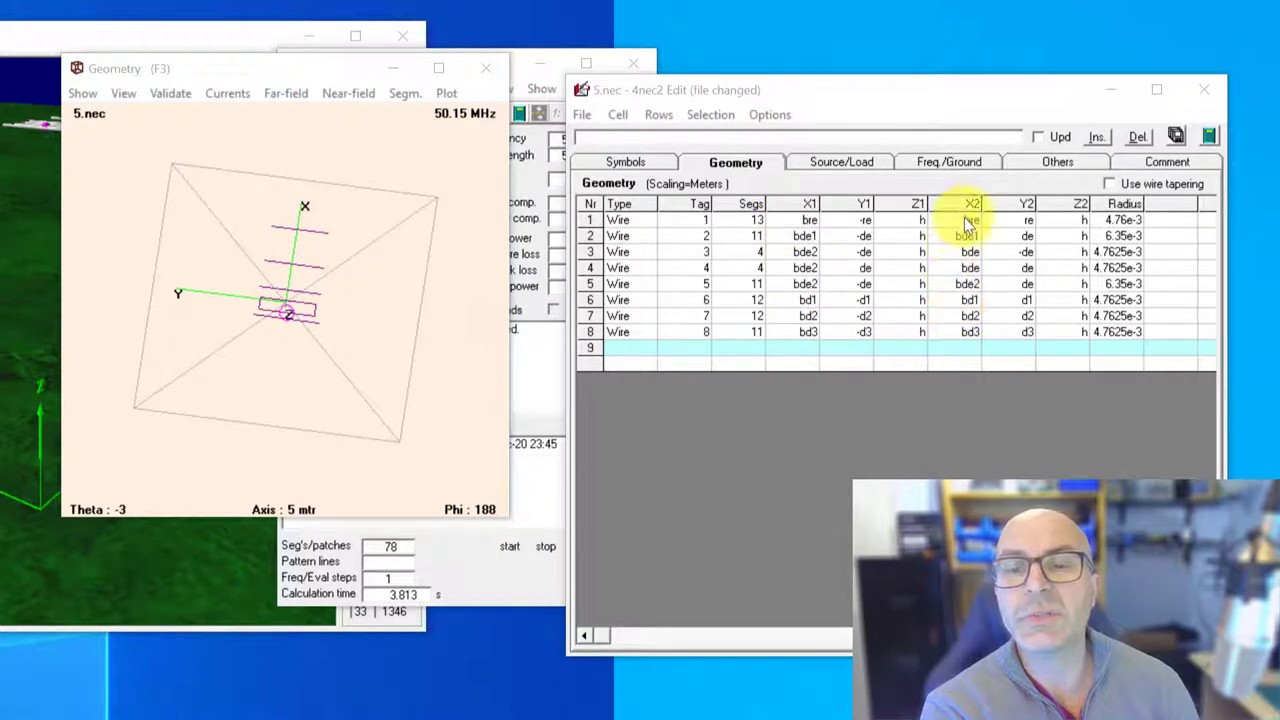
# Check the boom-position symbols list, then go back to the symbol-based wire table.
pyautogui.click(600, 163)
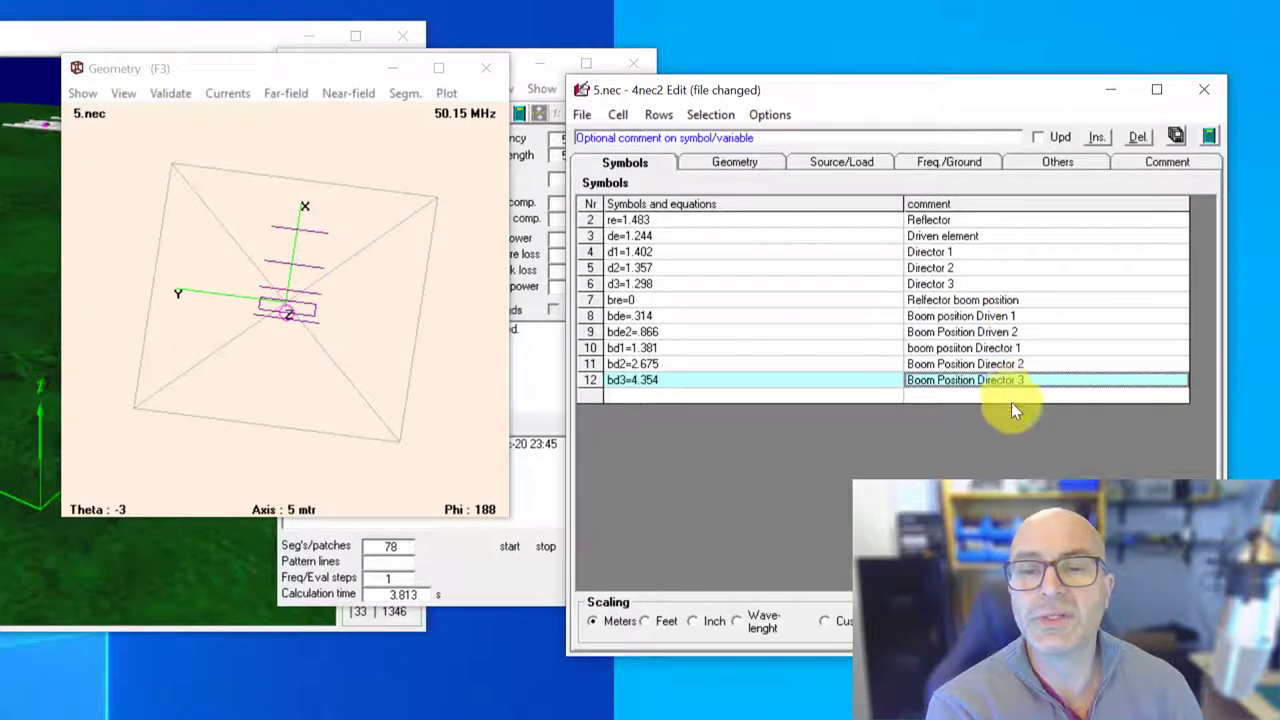
pyautogui.click(735, 162)
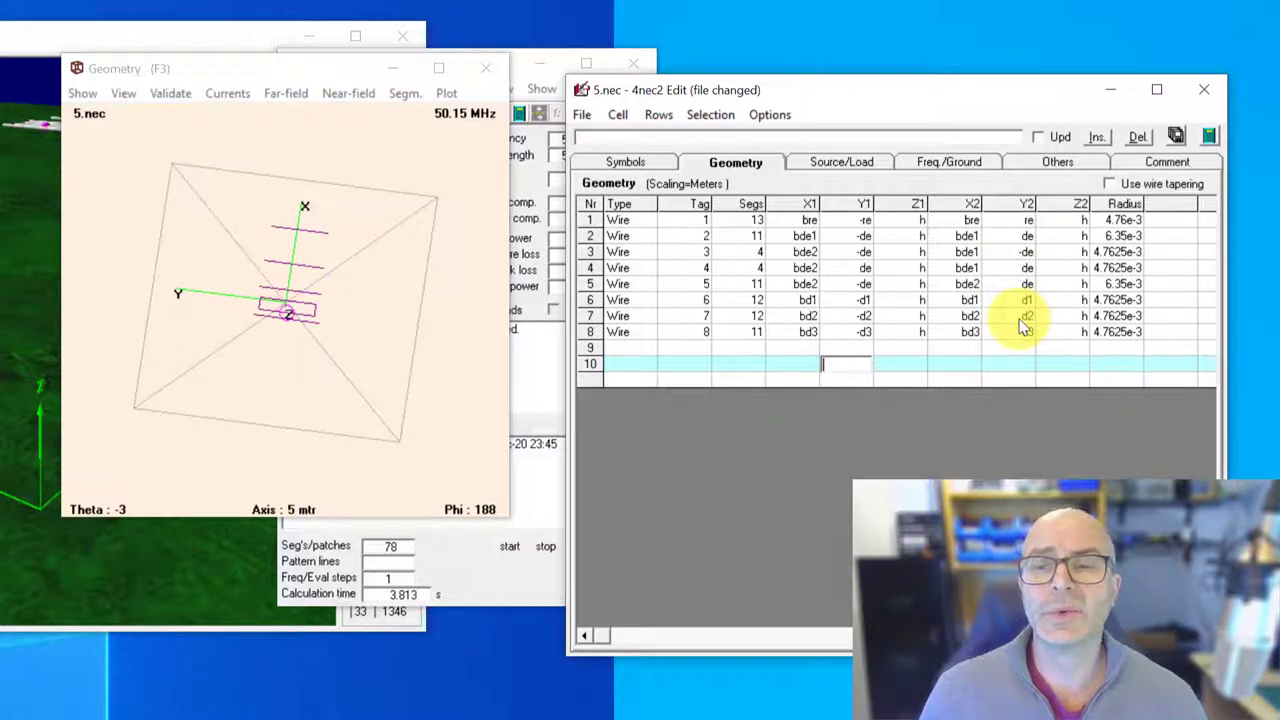
pyautogui.click(610, 163)
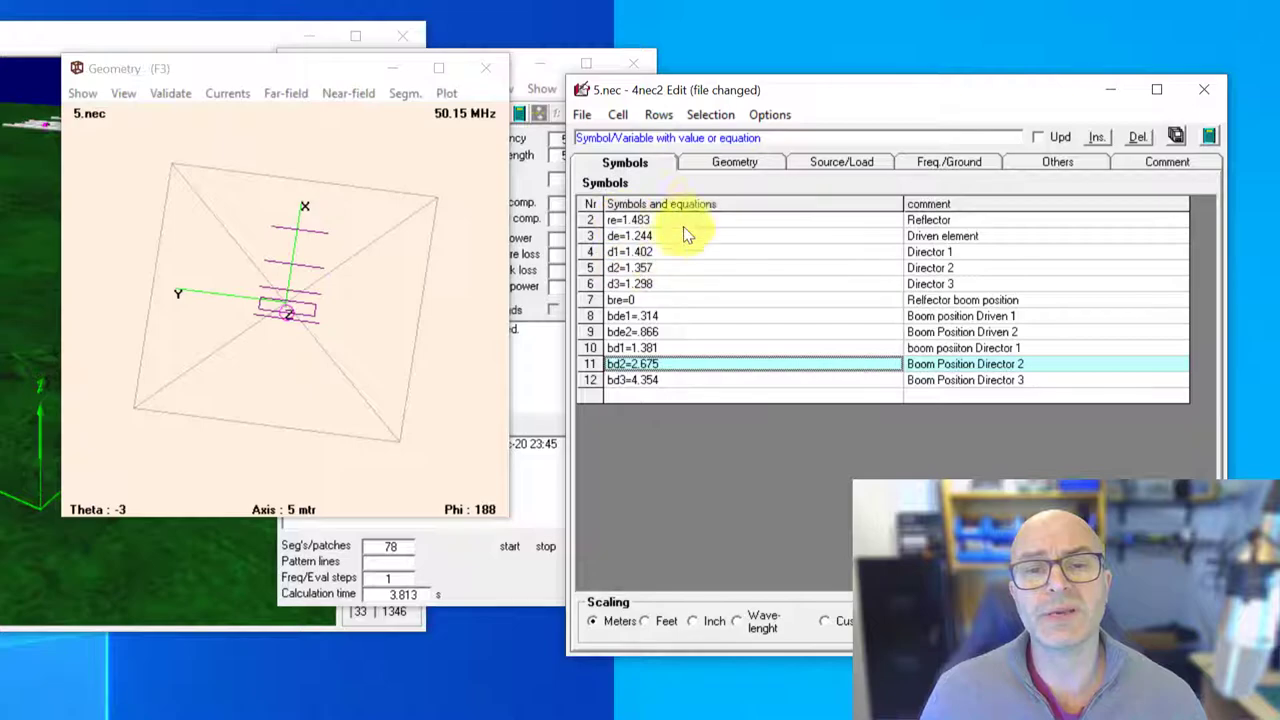
pyautogui.click(705, 165)
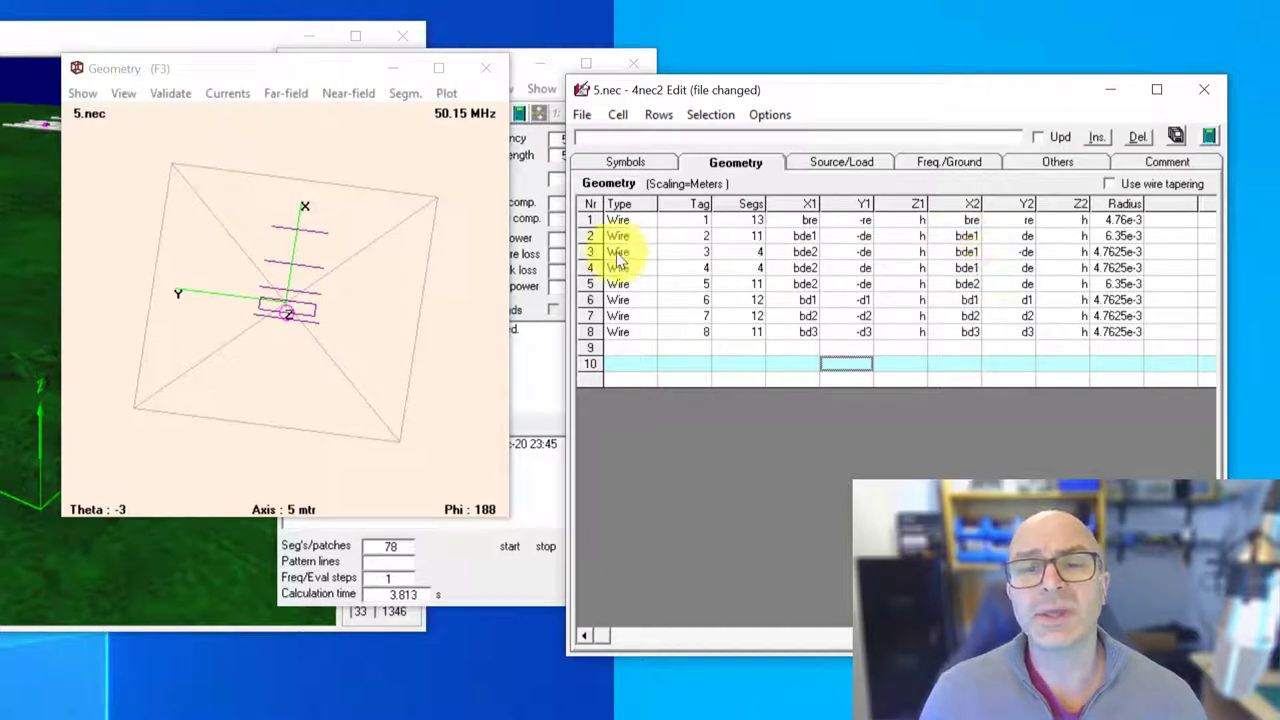
pyautogui.click(591, 237)
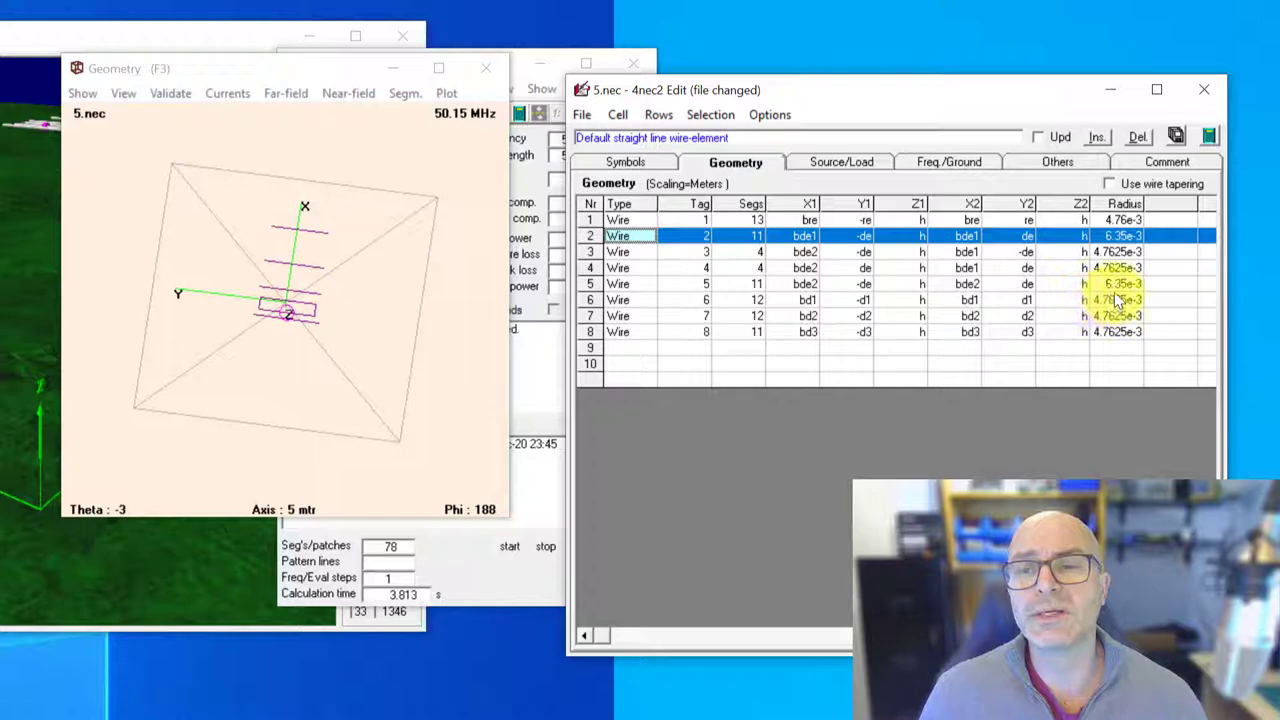
pyautogui.click(587, 285)
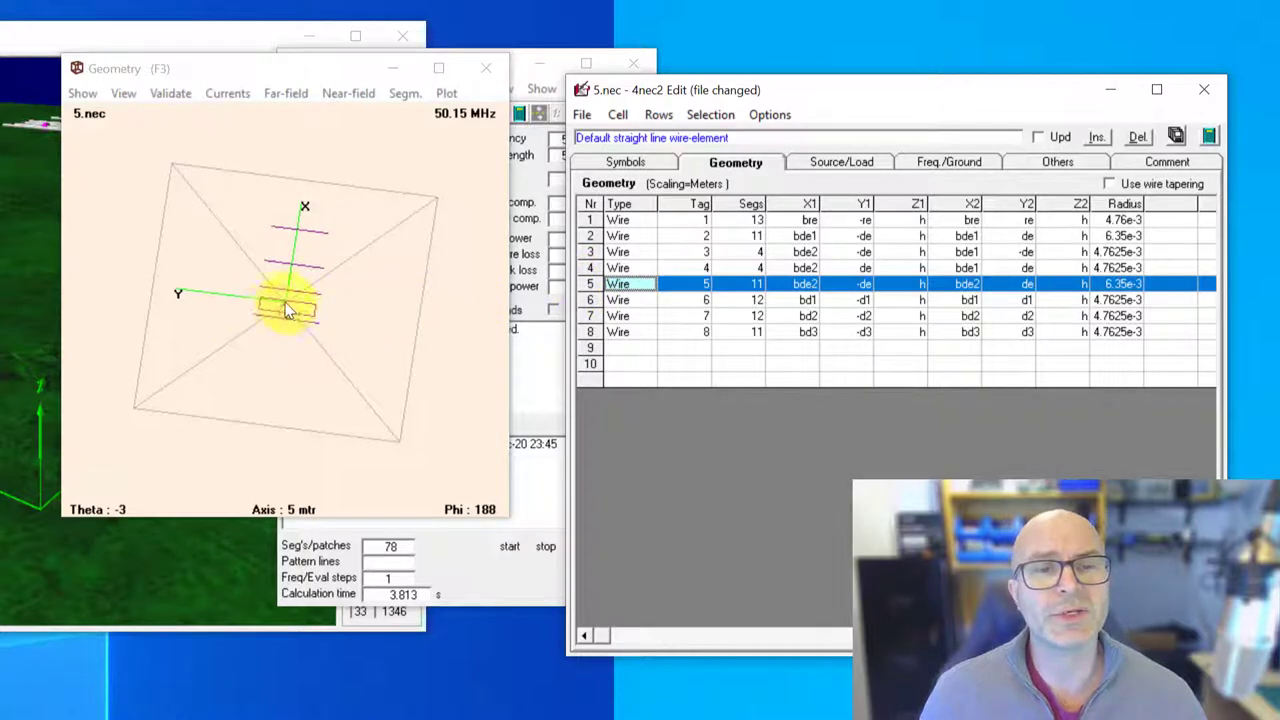
pyautogui.click(594, 251)
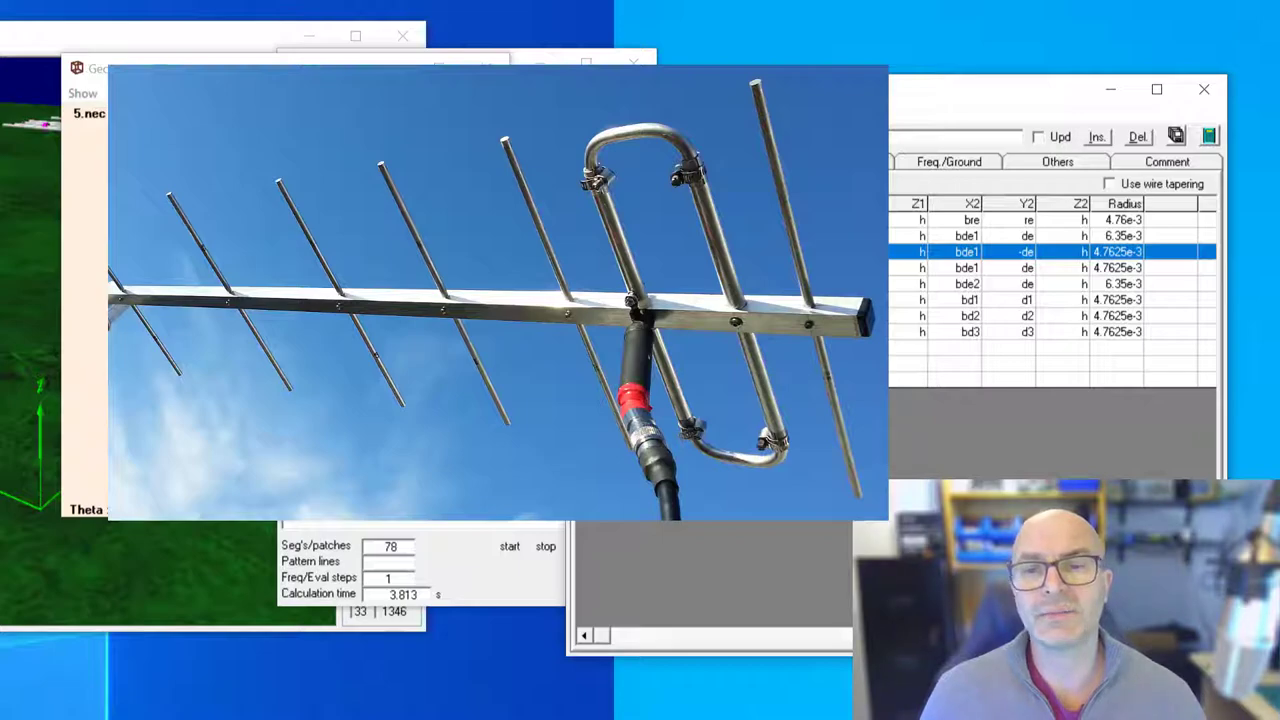
# Select the bd2 symbol entry and save the edited 5.nec model.
pyautogui.click(625, 162)
pyautogui.click(645, 363)
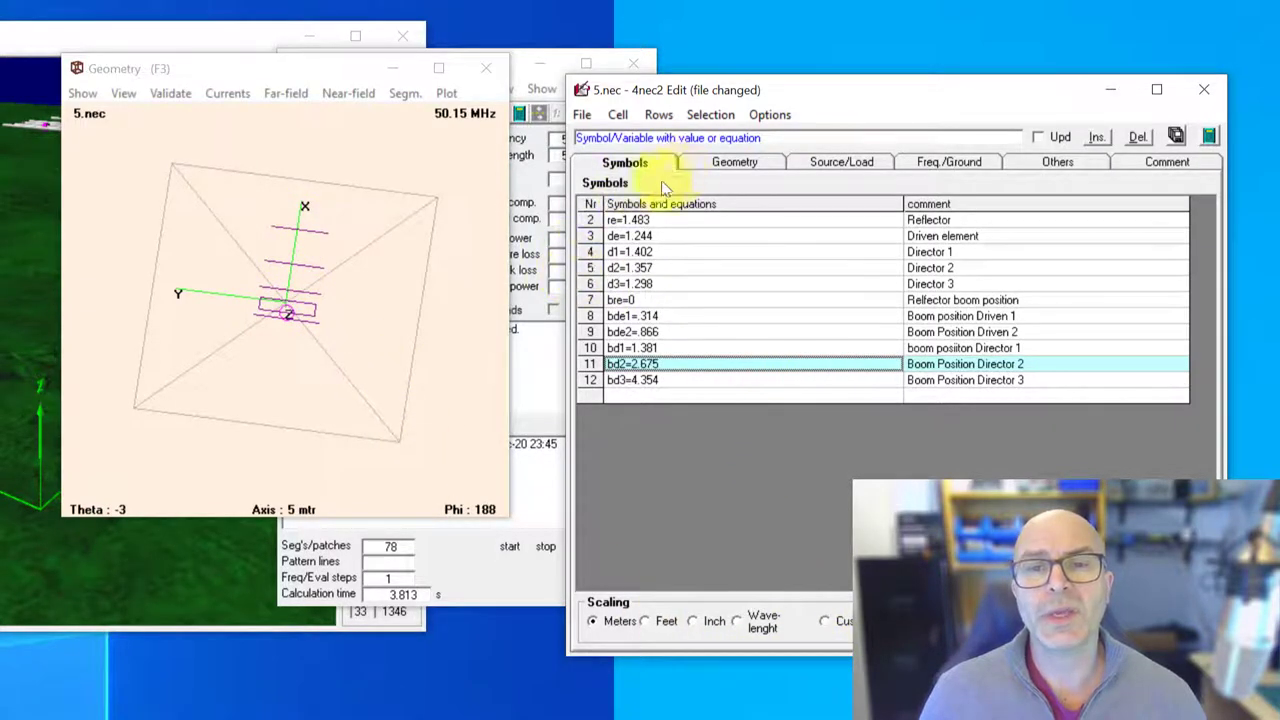
pyautogui.click(1176, 135)
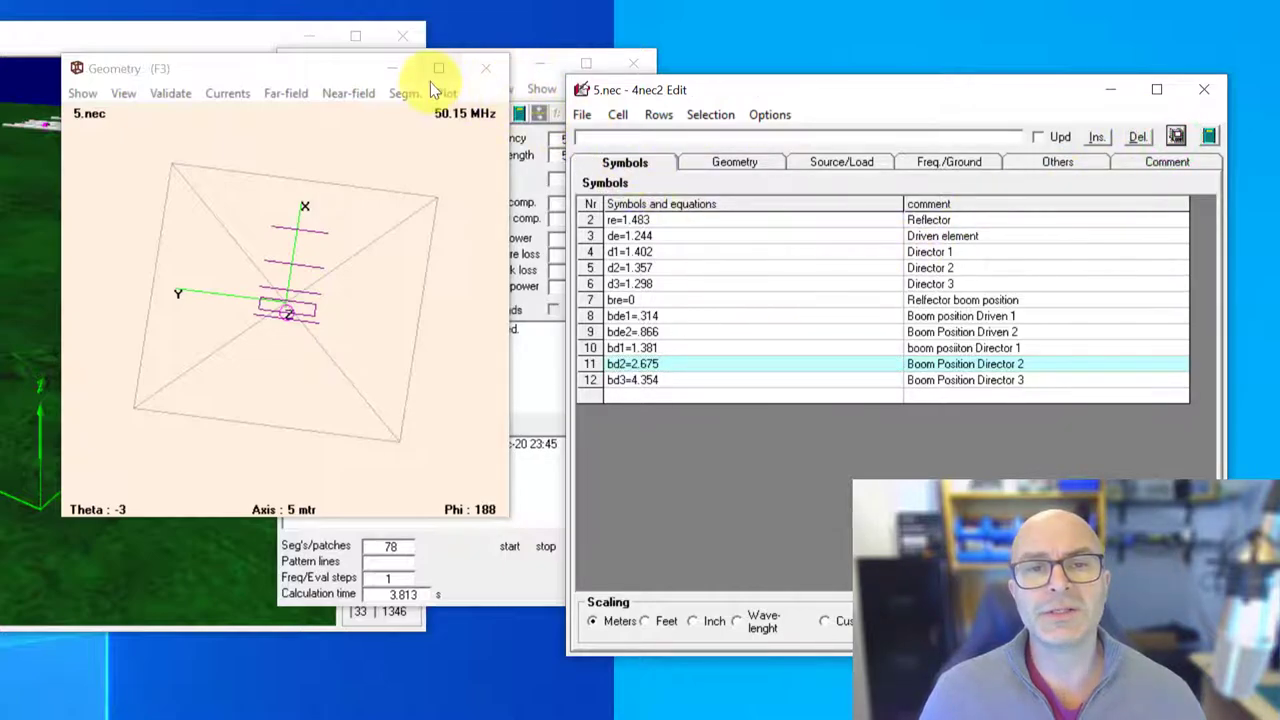
pyautogui.click(390, 70)
# Generate 5.nec's far-field pattern (SWR 1.11) and bring the vertical-plane pattern window into view.
pyautogui.click(519, 113)
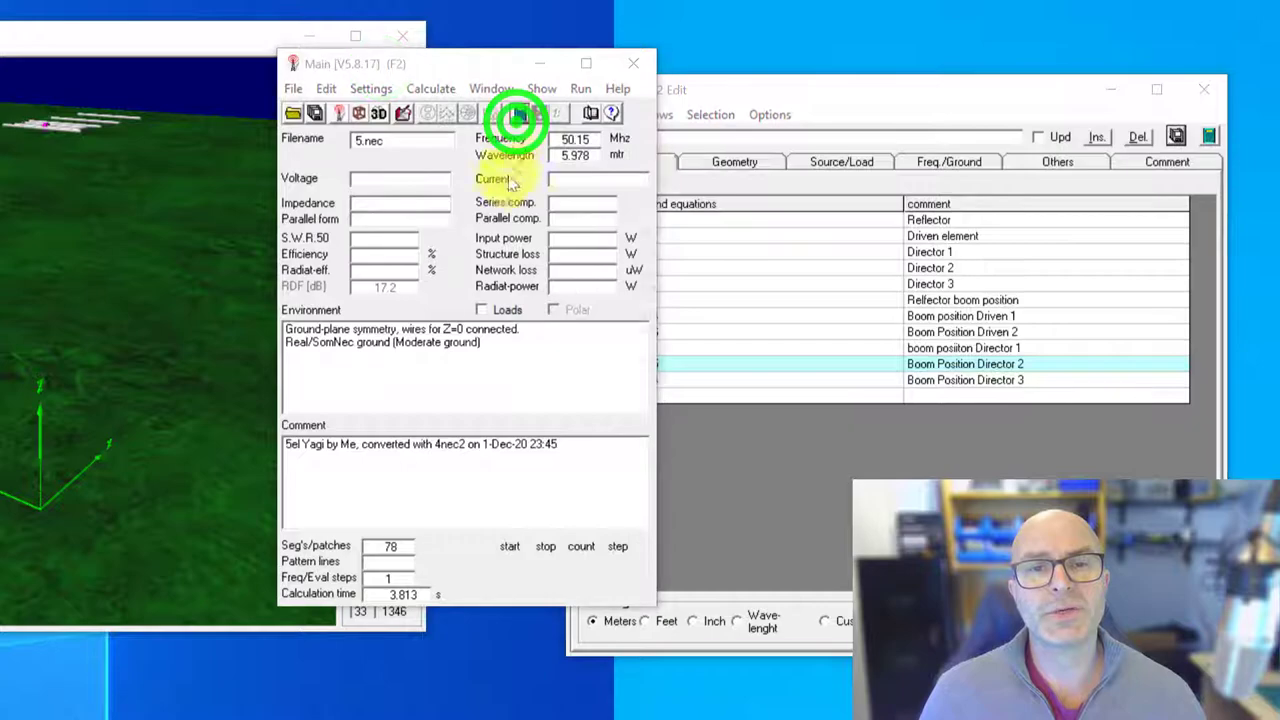
pyautogui.click(615, 258)
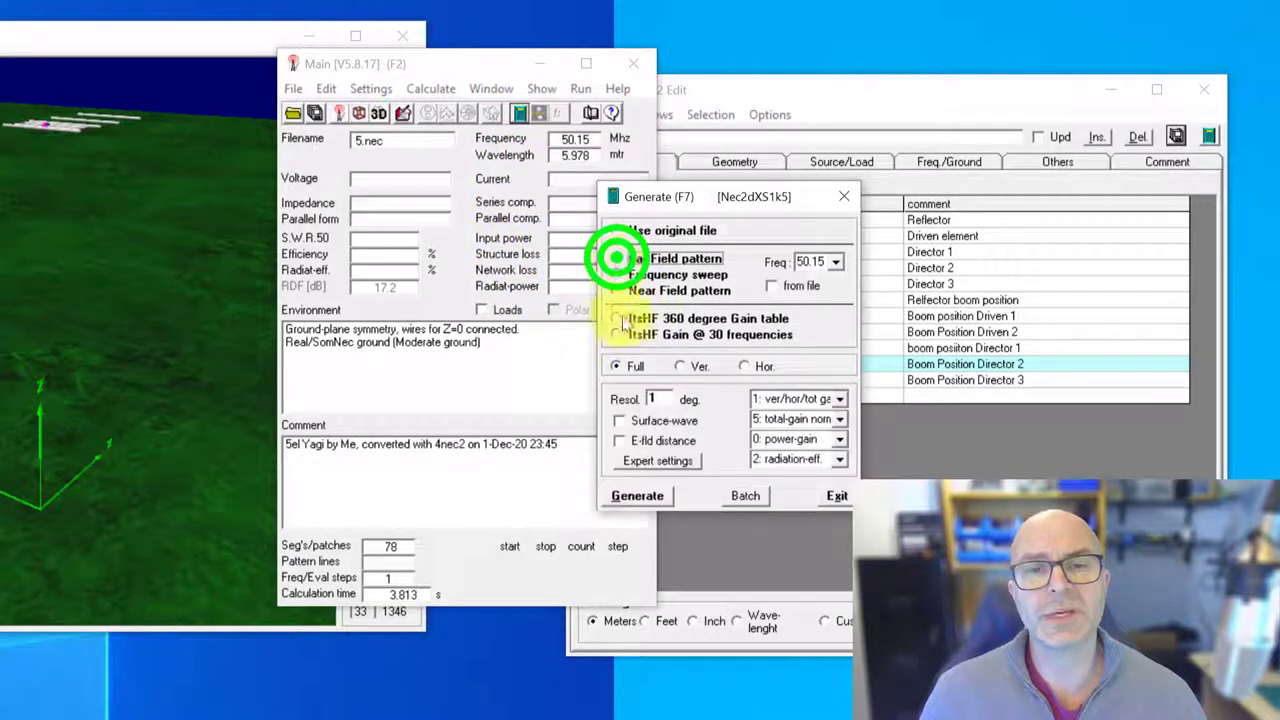
pyautogui.click(645, 497)
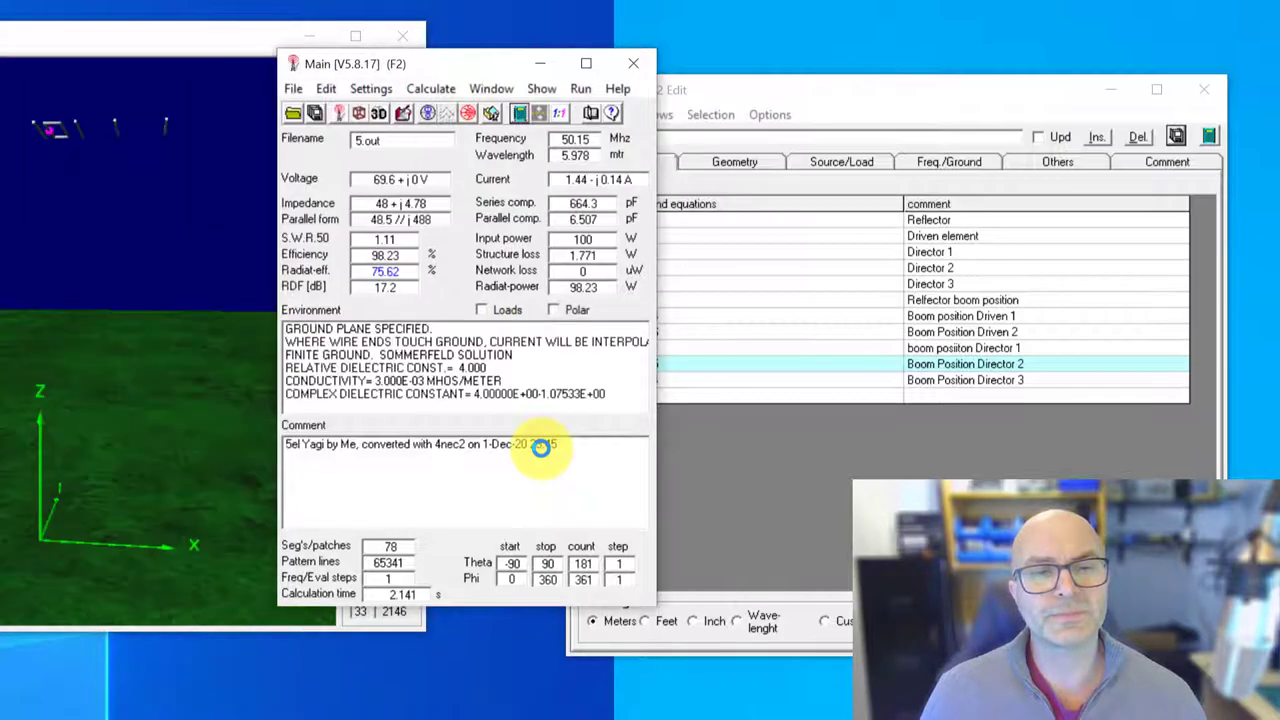
pyautogui.moveTo(371, 63); pyautogui.dragTo(537, 84)
pyautogui.click(320, 45)
pyautogui.moveTo(132, 16); pyautogui.dragTo(190, 95)
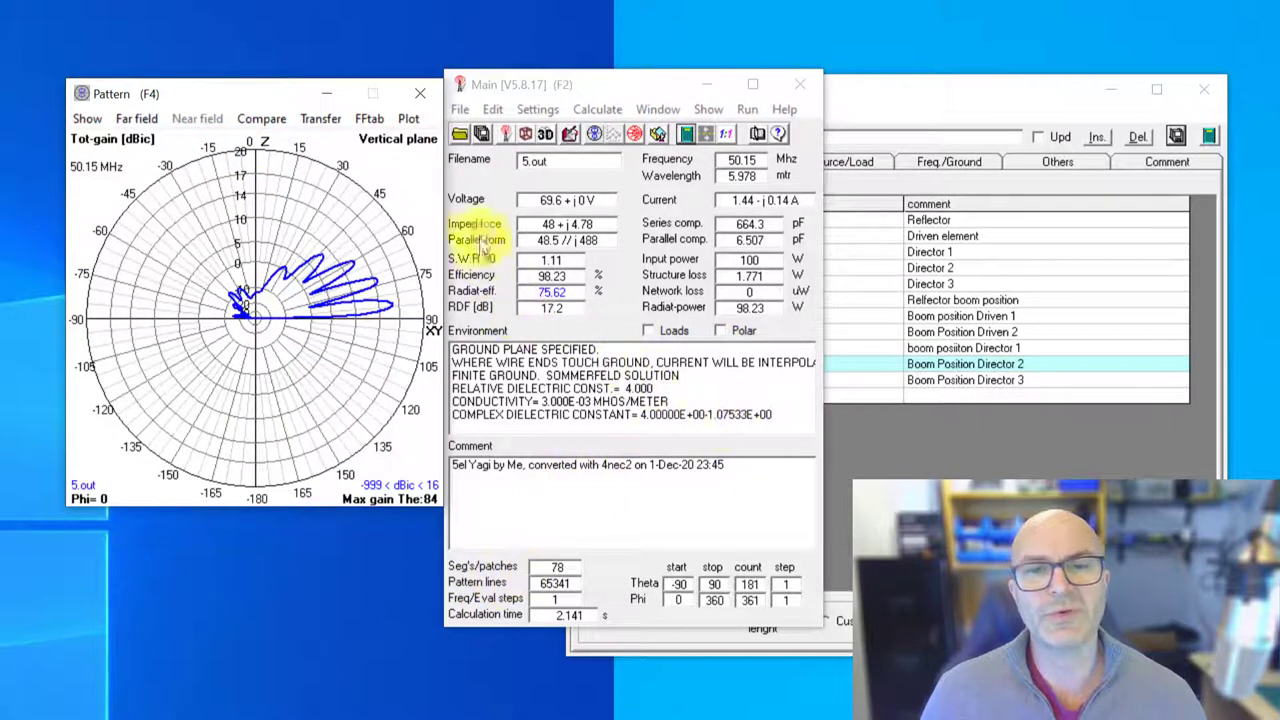
pyautogui.click(686, 133)
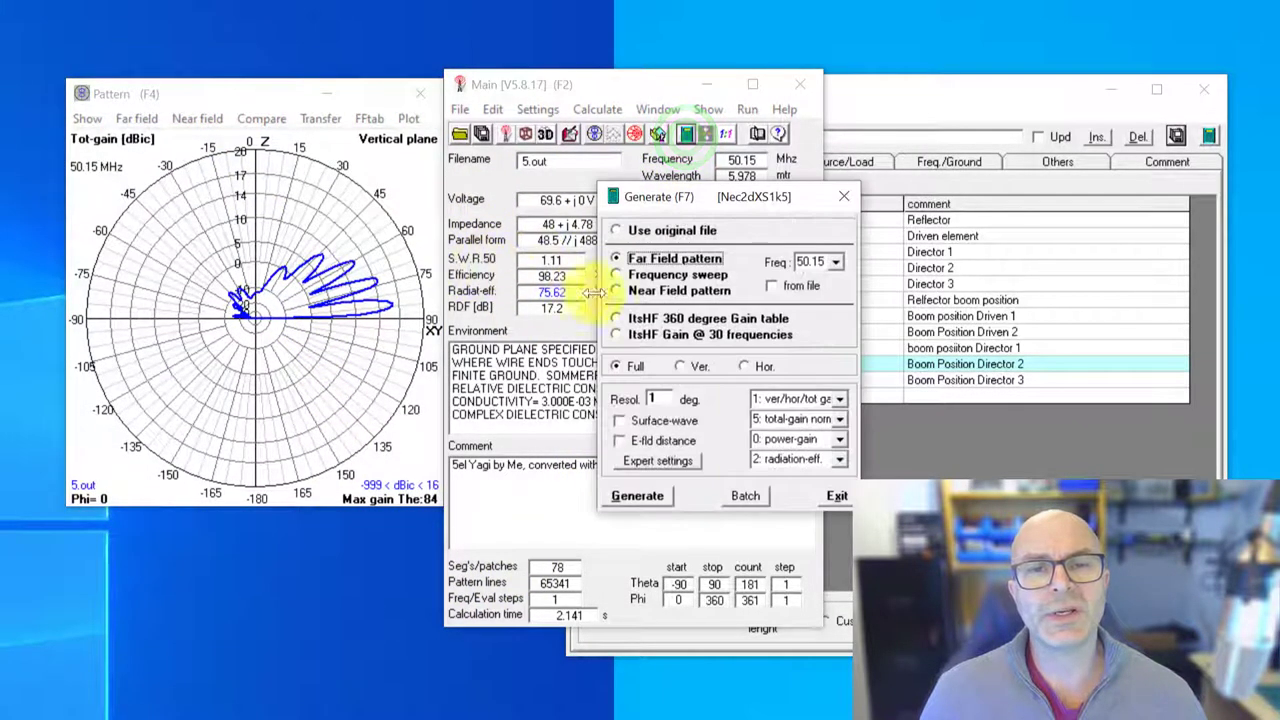
# Run a 50–50.5 MHz frequency sweep in 0.05 MHz steps and position the SWR plots.
pyautogui.click(627, 276)
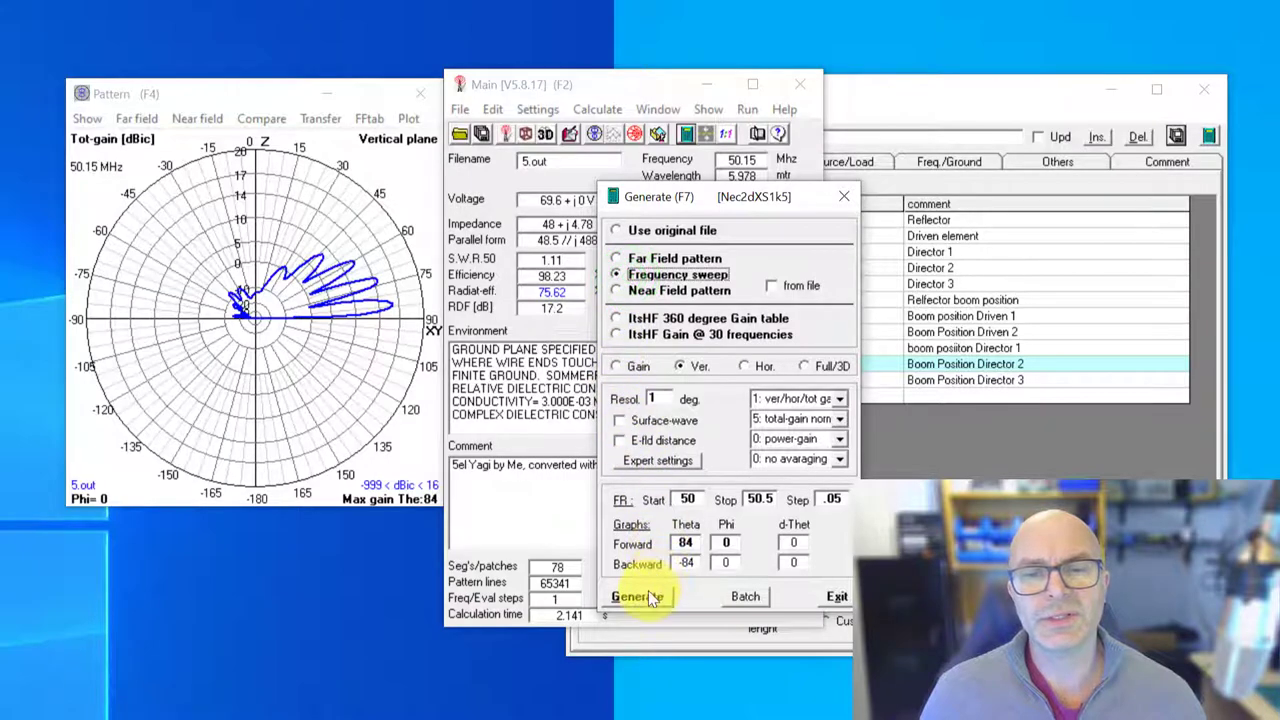
pyautogui.click(645, 593)
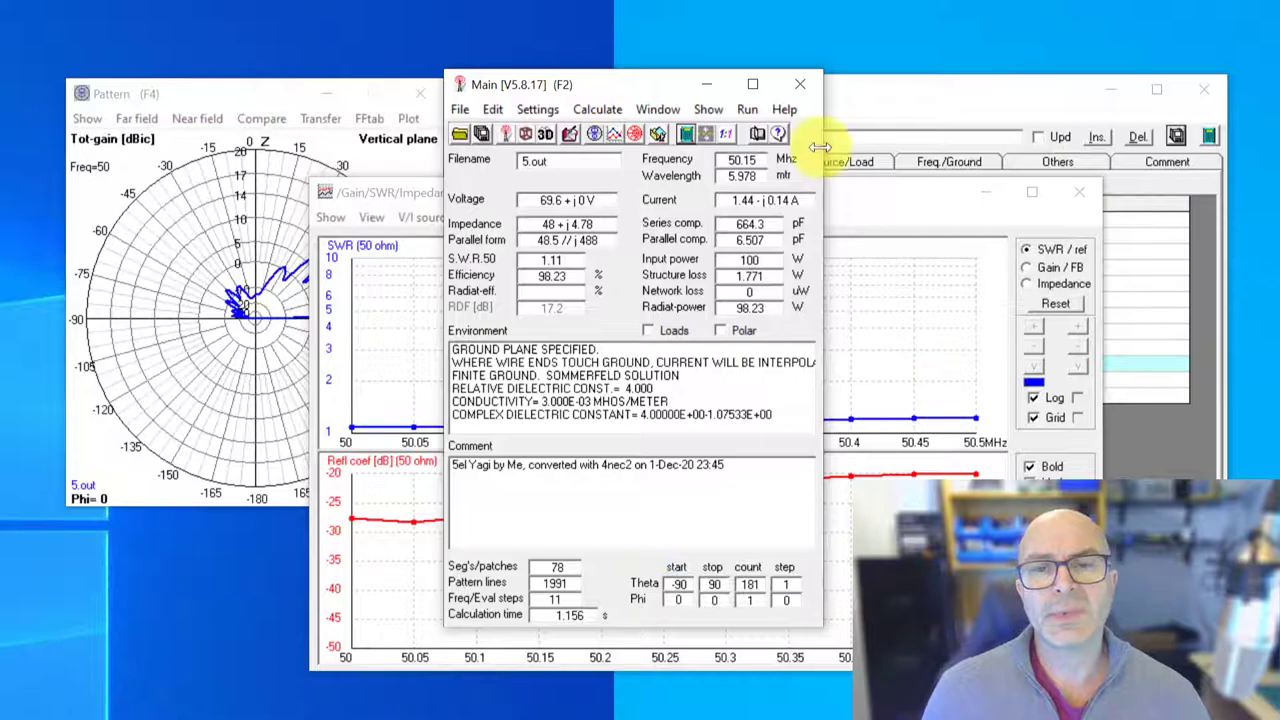
pyautogui.click(850, 209)
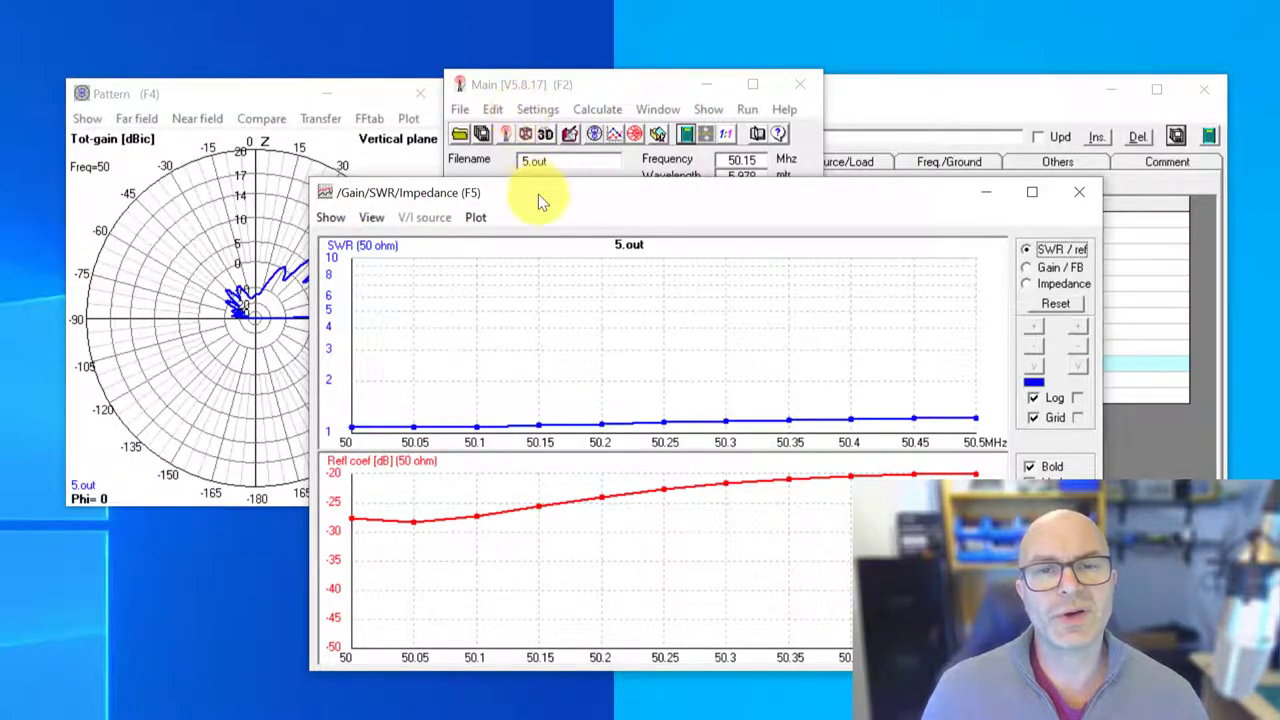
pyautogui.moveTo(538, 193); pyautogui.dragTo(185, 160)
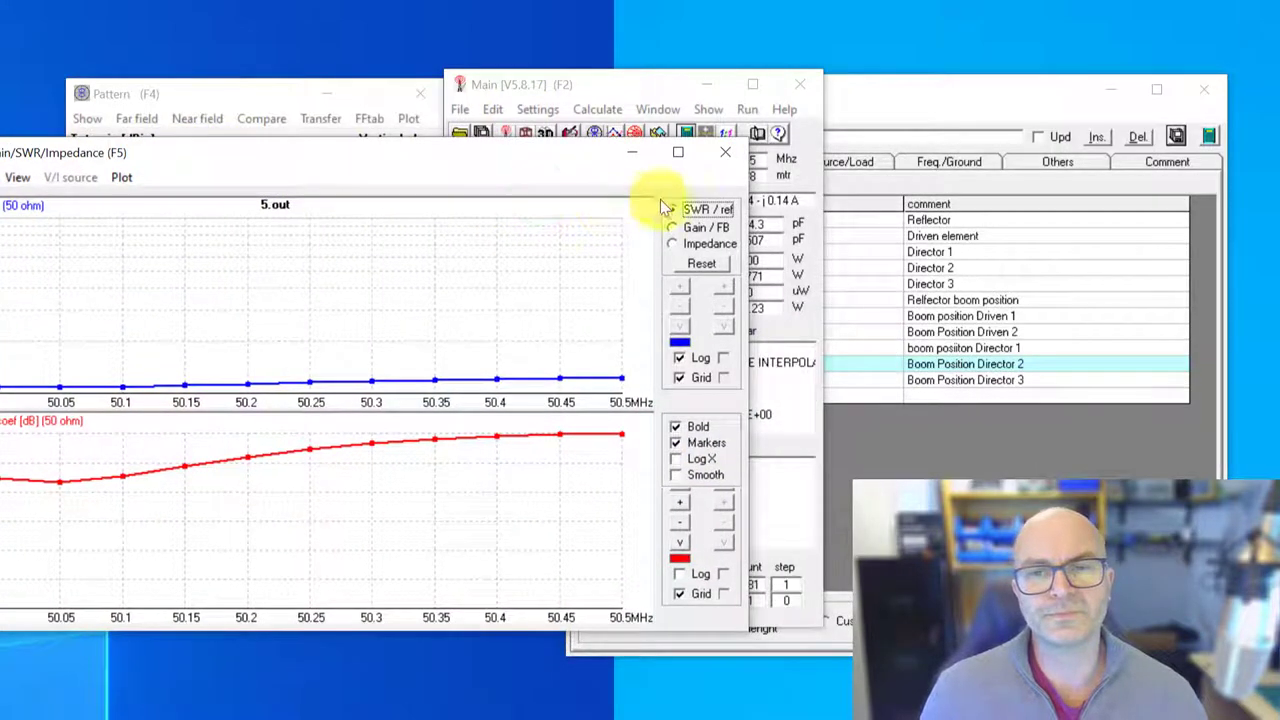
# Try starting the optimizer, dismiss the open-editor warning, and close the model editor.
pyautogui.click(556, 87)
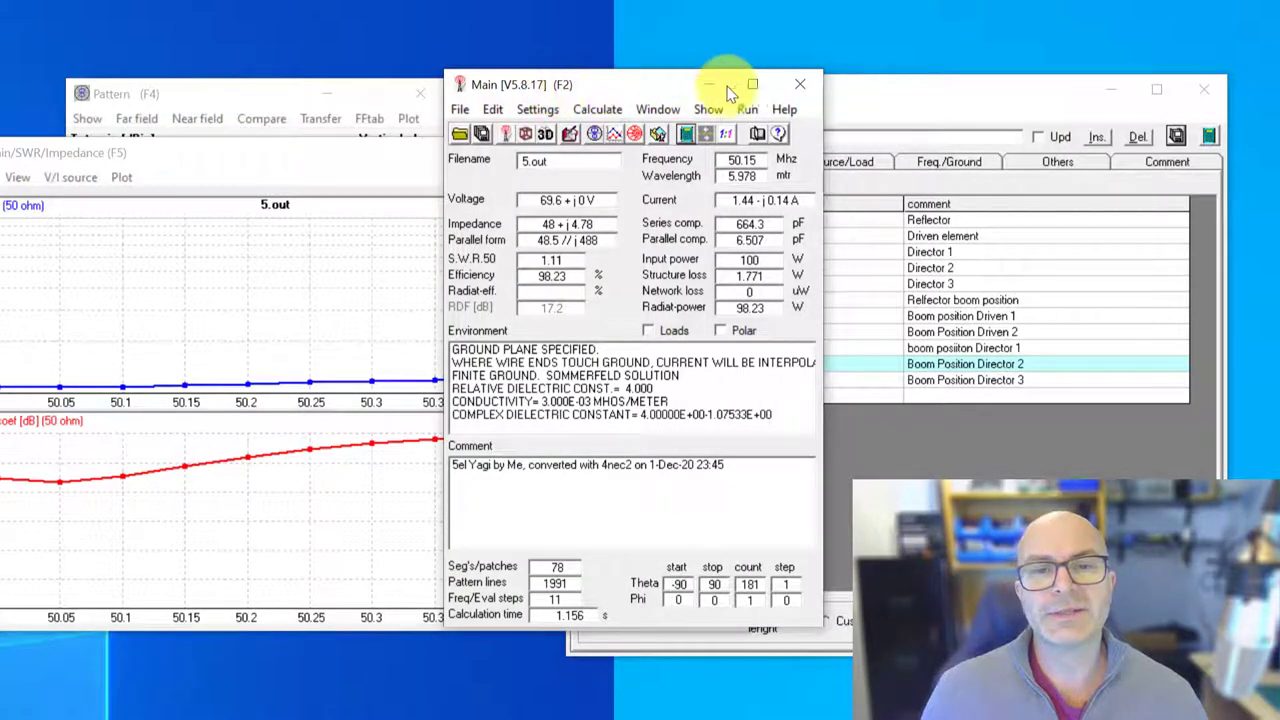
pyautogui.click(594, 106)
pyautogui.click(598, 175)
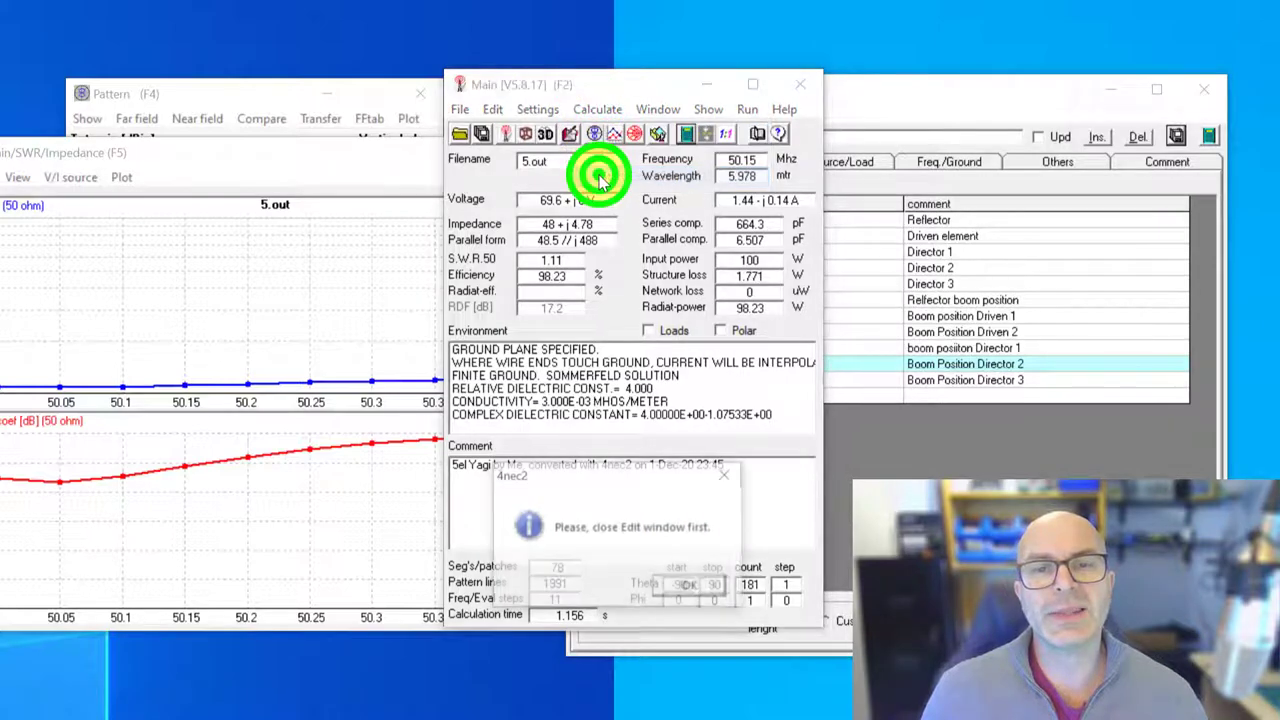
pyautogui.click(679, 581)
pyautogui.click(1203, 92)
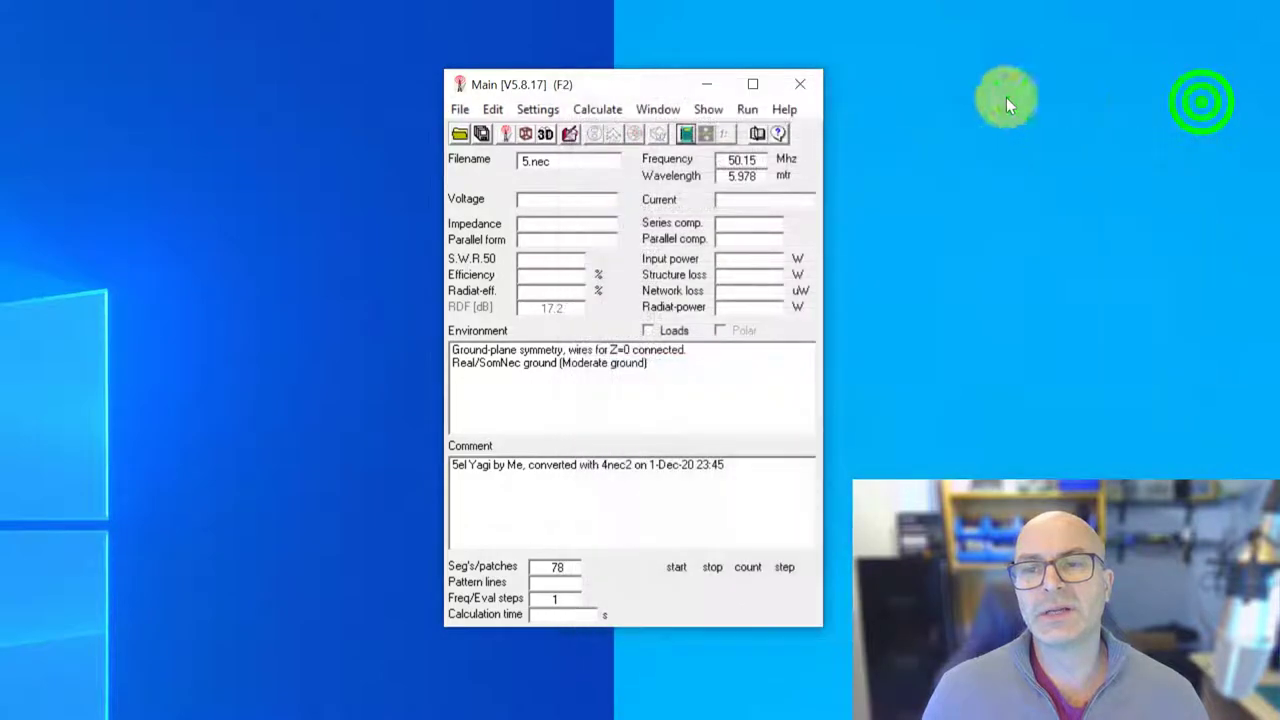
# Restart the optimizer and set weightings to SWR 80 and F/R 20, with Gain off.
pyautogui.click(608, 107)
pyautogui.click(606, 174)
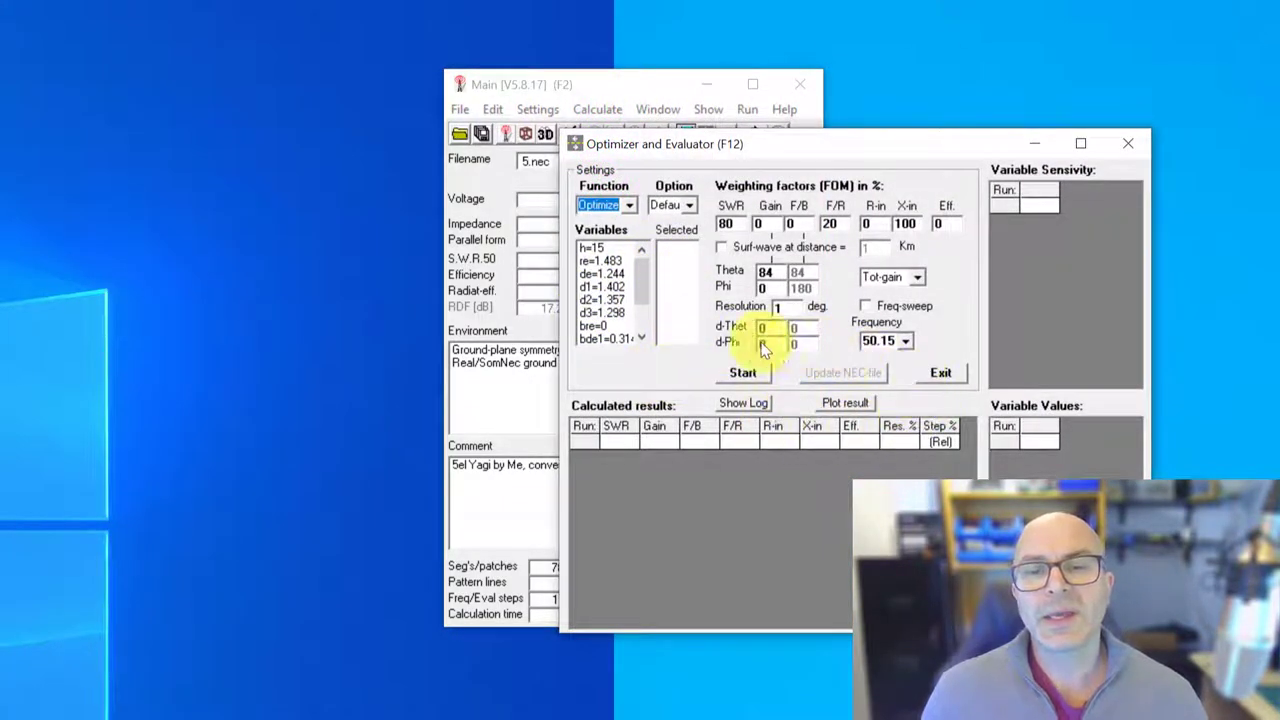
pyautogui.moveTo(731, 160); pyautogui.dragTo(563, 124)
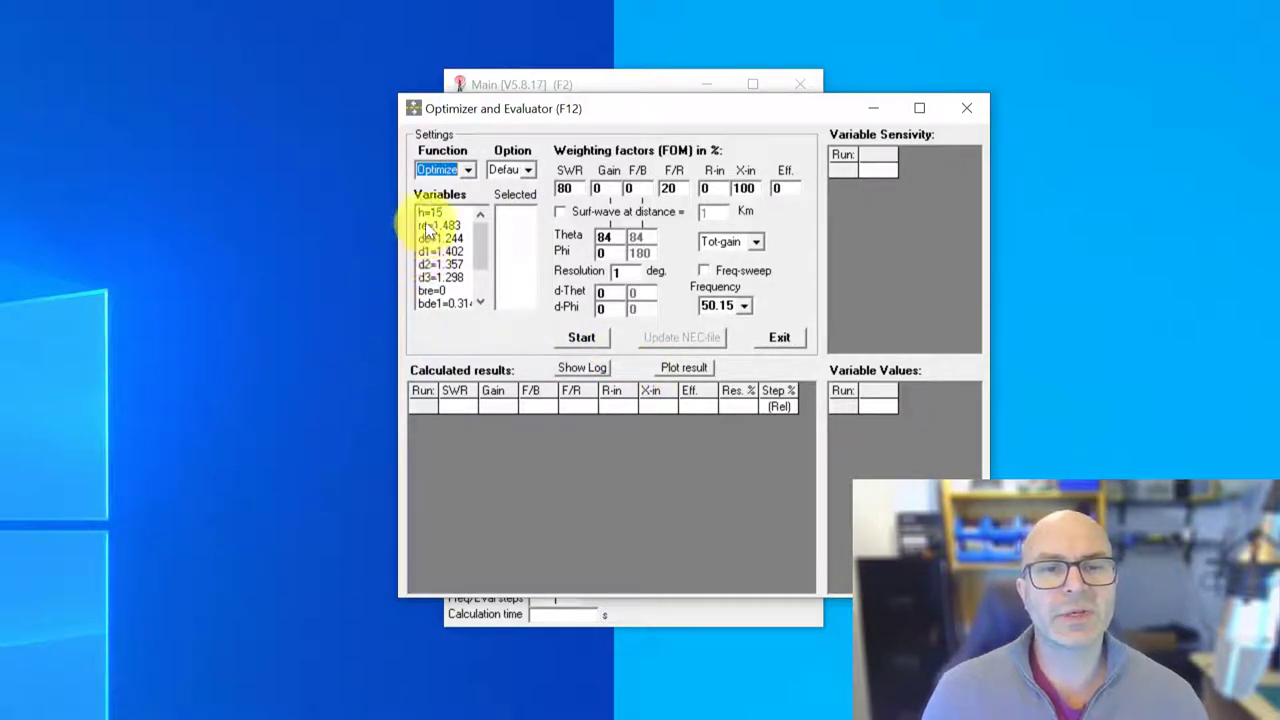
pyautogui.moveTo(478, 256); pyautogui.dragTo(486, 223)
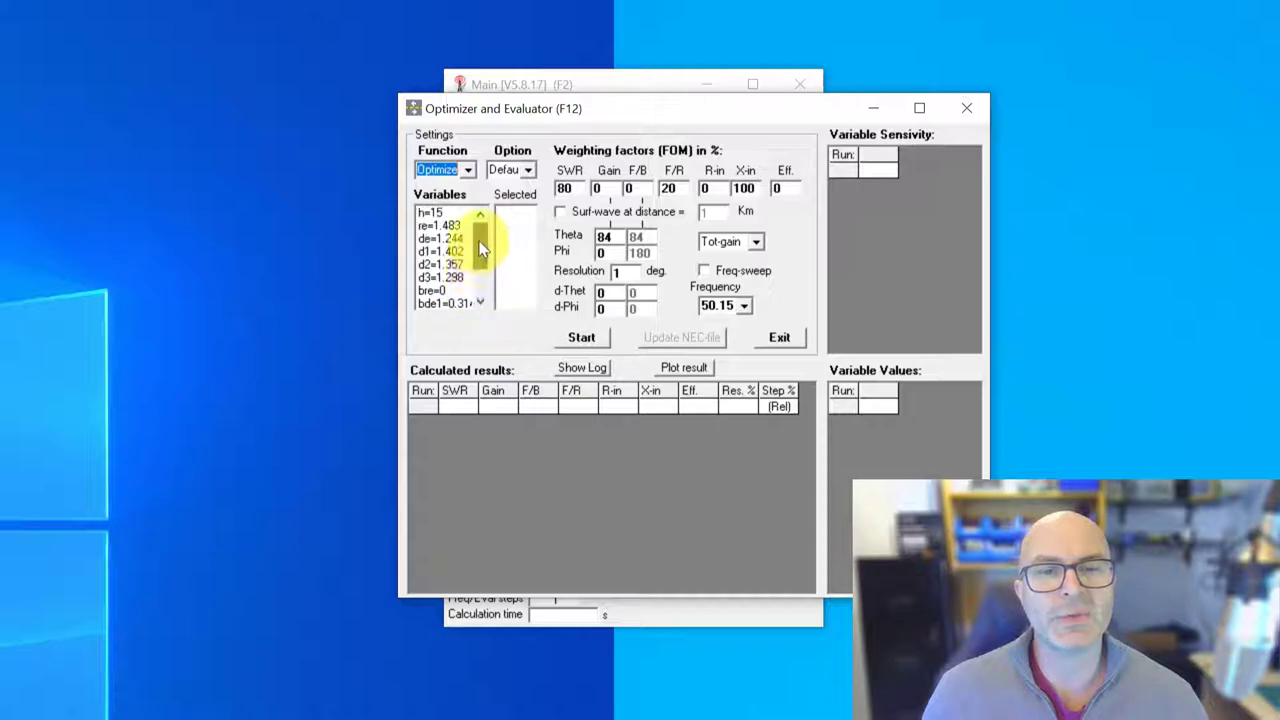
pyautogui.click(622, 182)
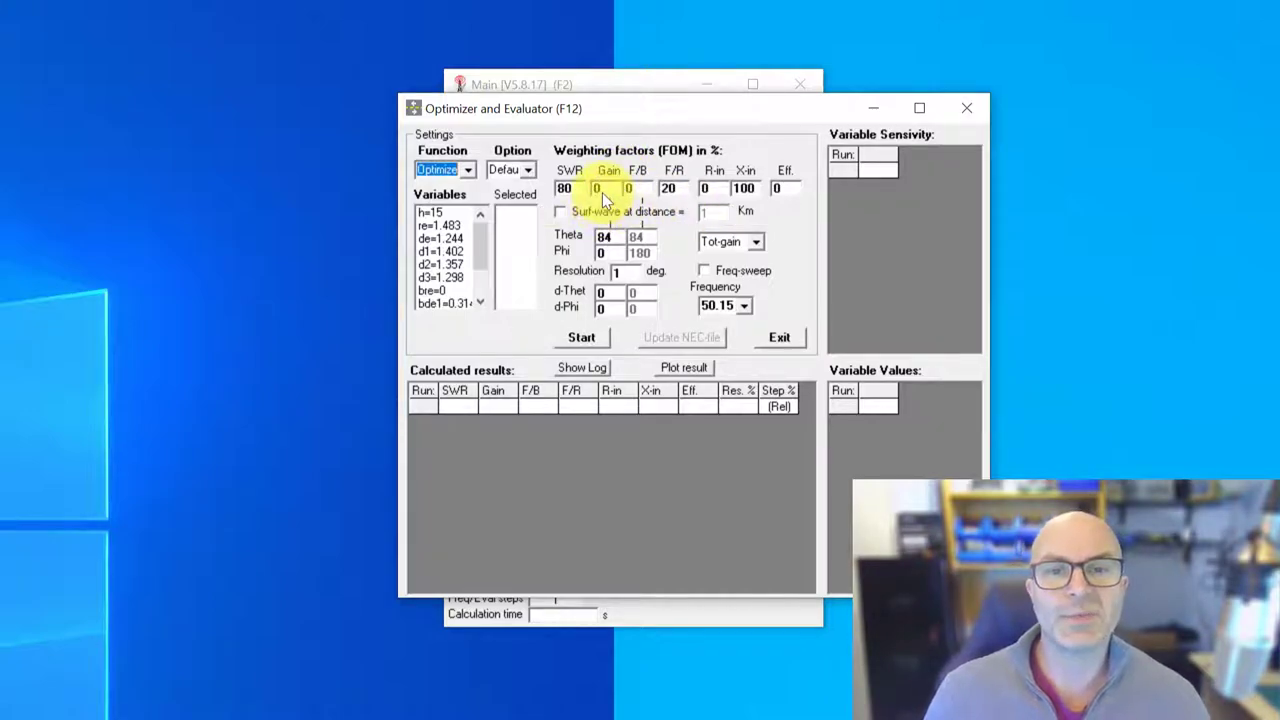
pyautogui.click(592, 196)
pyautogui.click(612, 192)
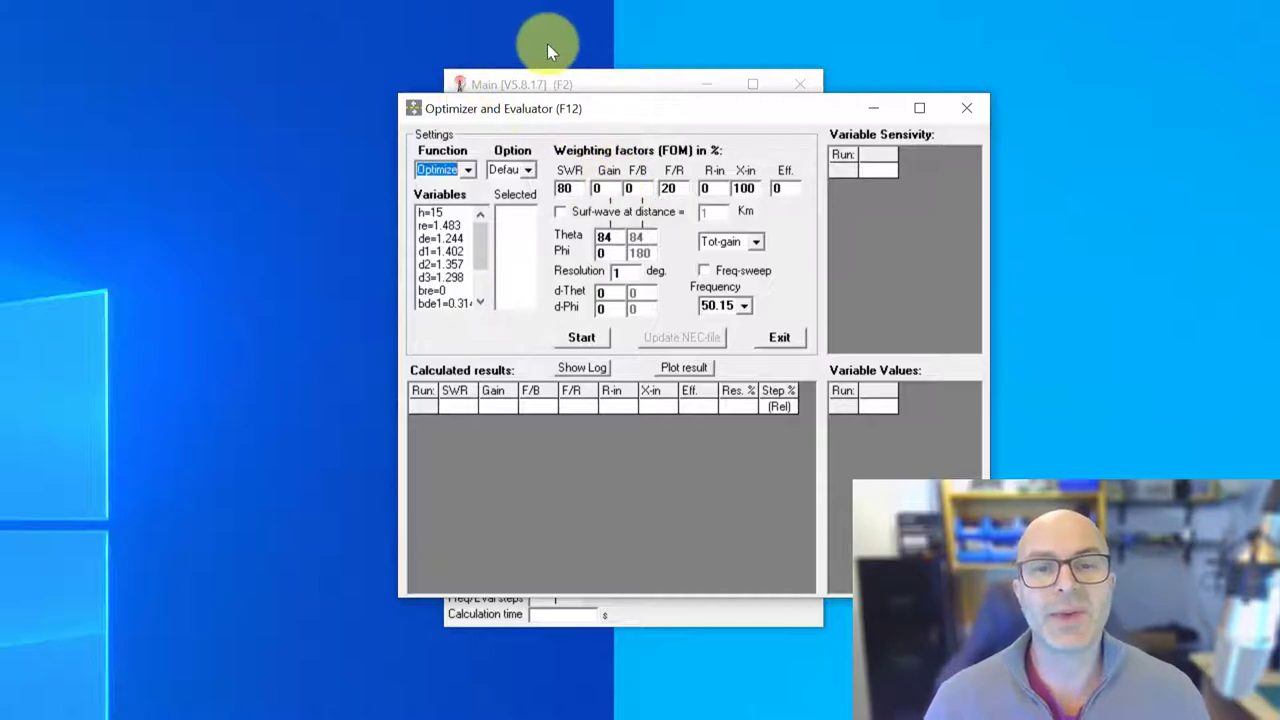
# Rerun the 50–50.5 MHz frequency sweep from the main results window.
pyautogui.click(562, 78)
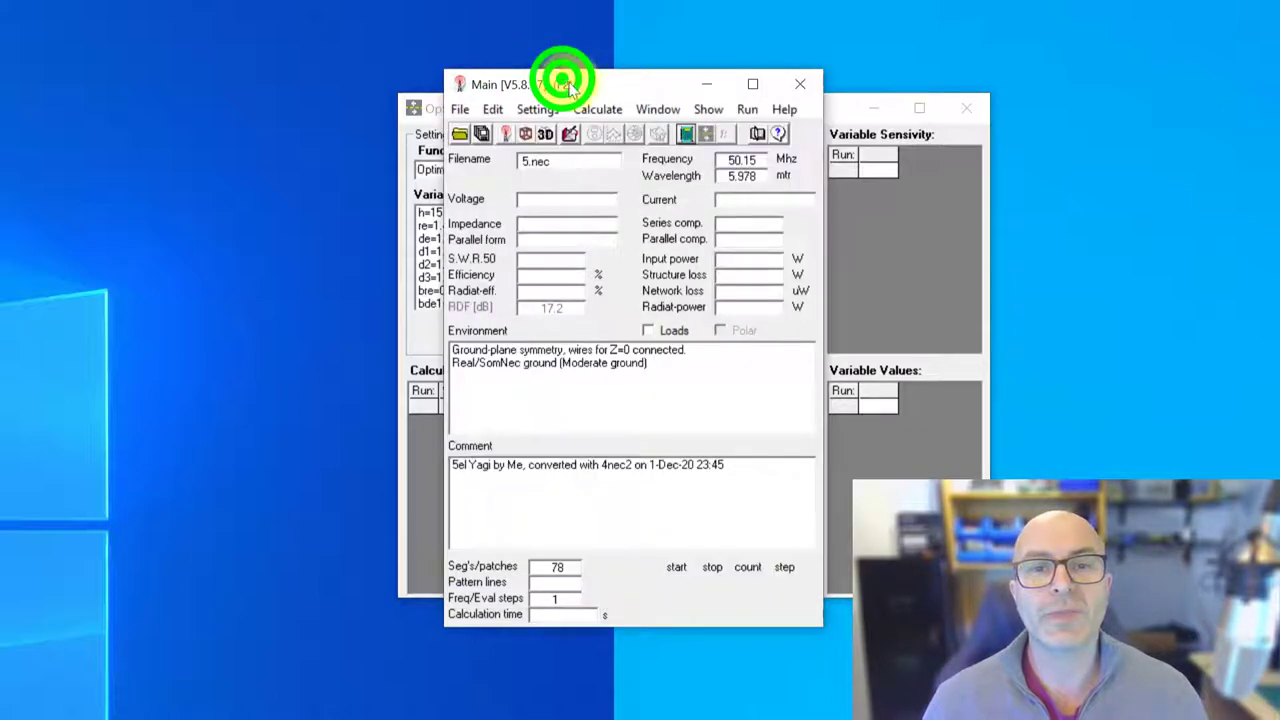
pyautogui.click(685, 133)
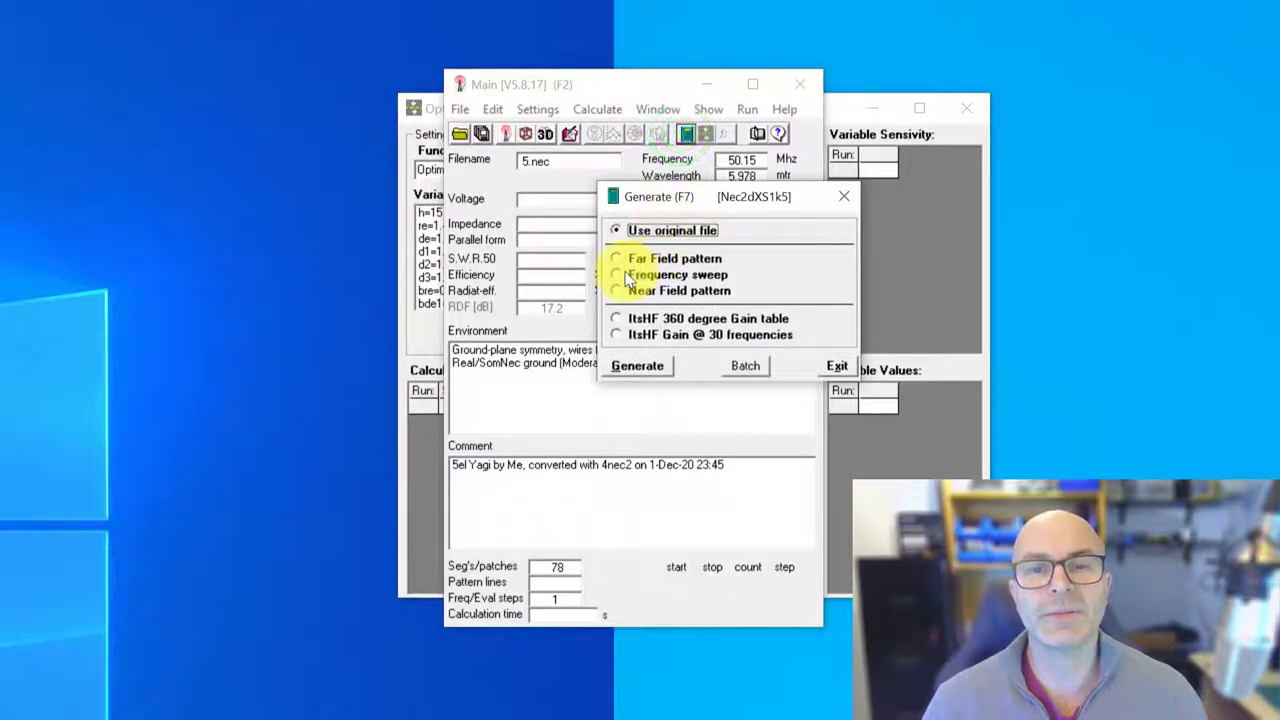
pyautogui.click(618, 258)
pyautogui.click(616, 274)
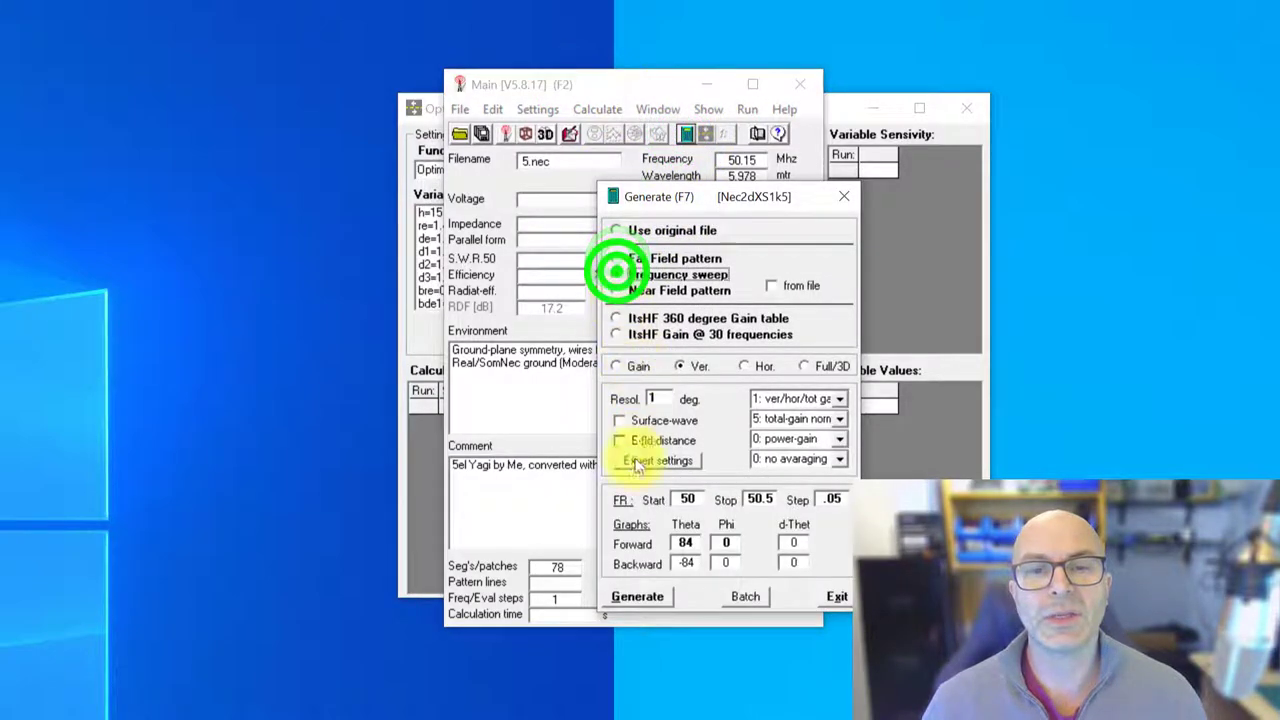
pyautogui.click(637, 596)
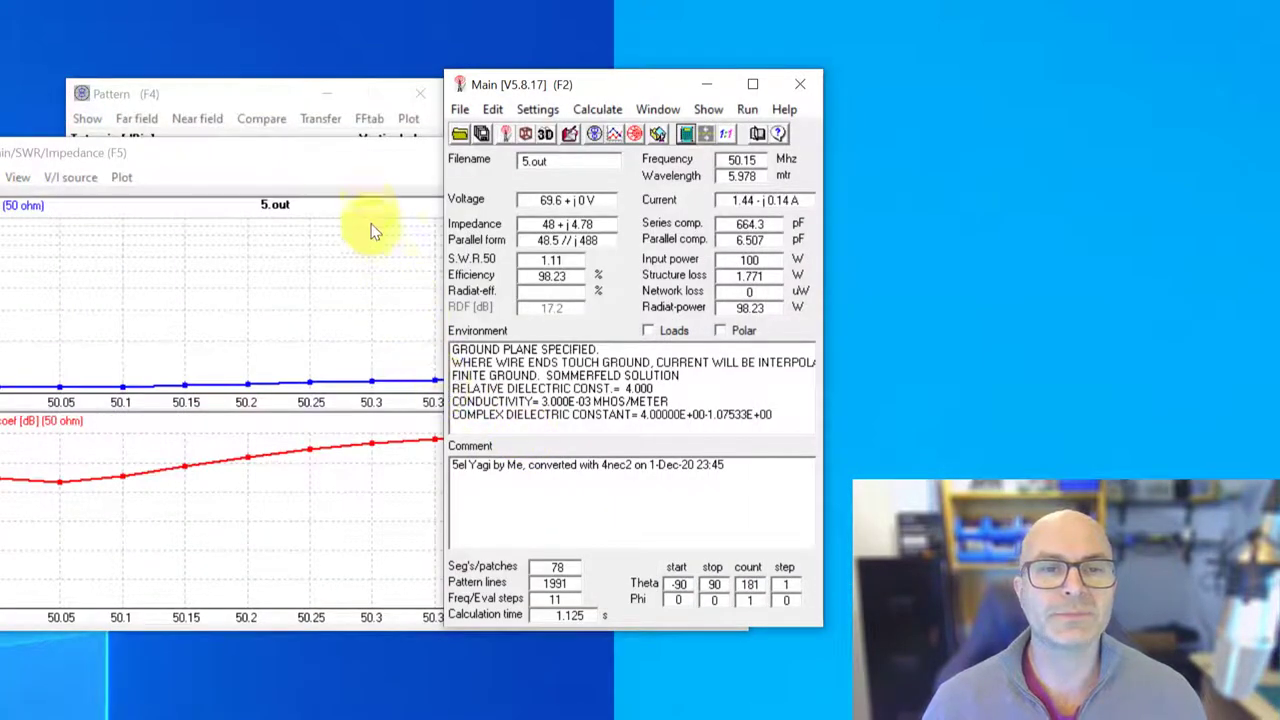
# Review the Gain / FB sweep curves, switch back to SWR / ref, and close the plots.
pyautogui.click(352, 165)
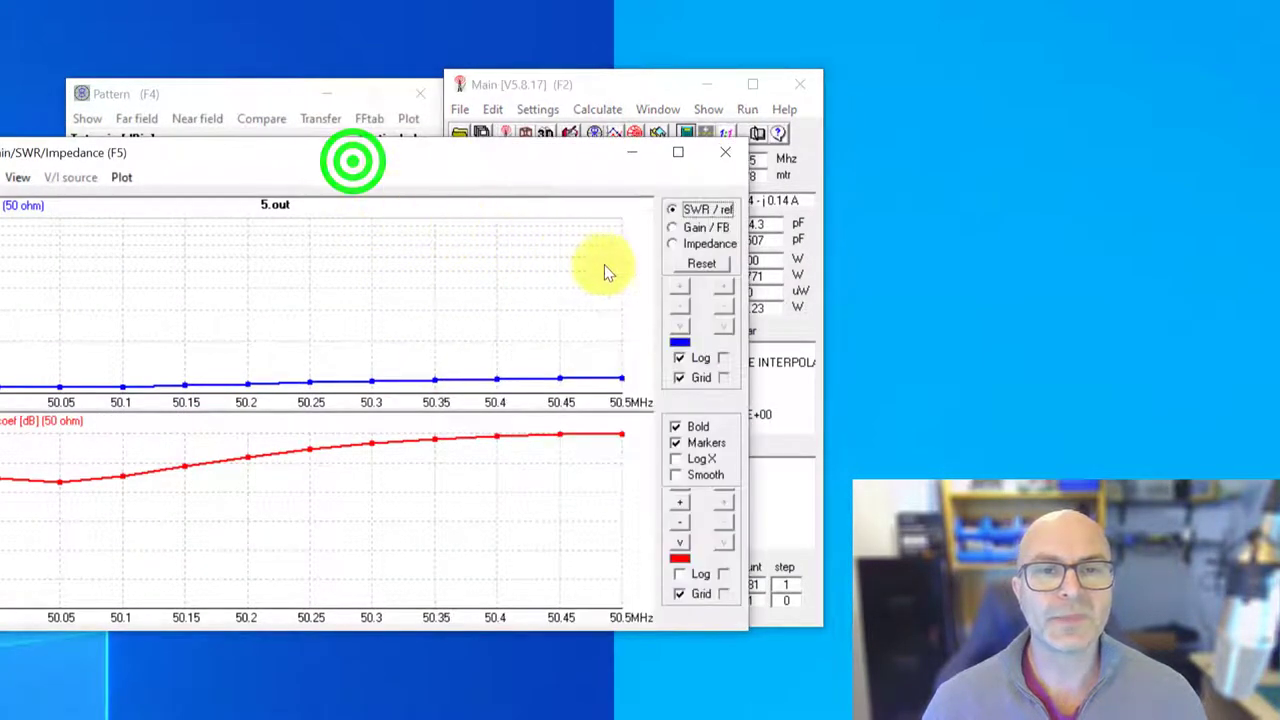
pyautogui.click(671, 227)
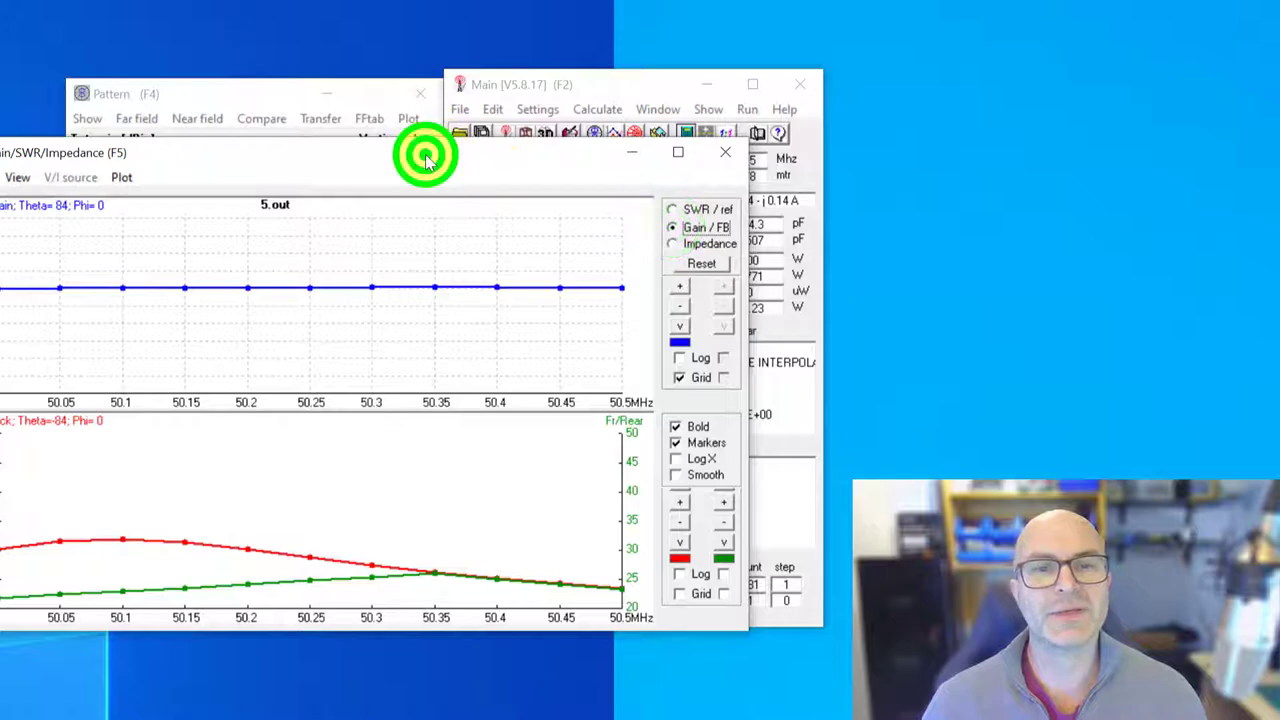
pyautogui.moveTo(423, 151); pyautogui.dragTo(662, 86)
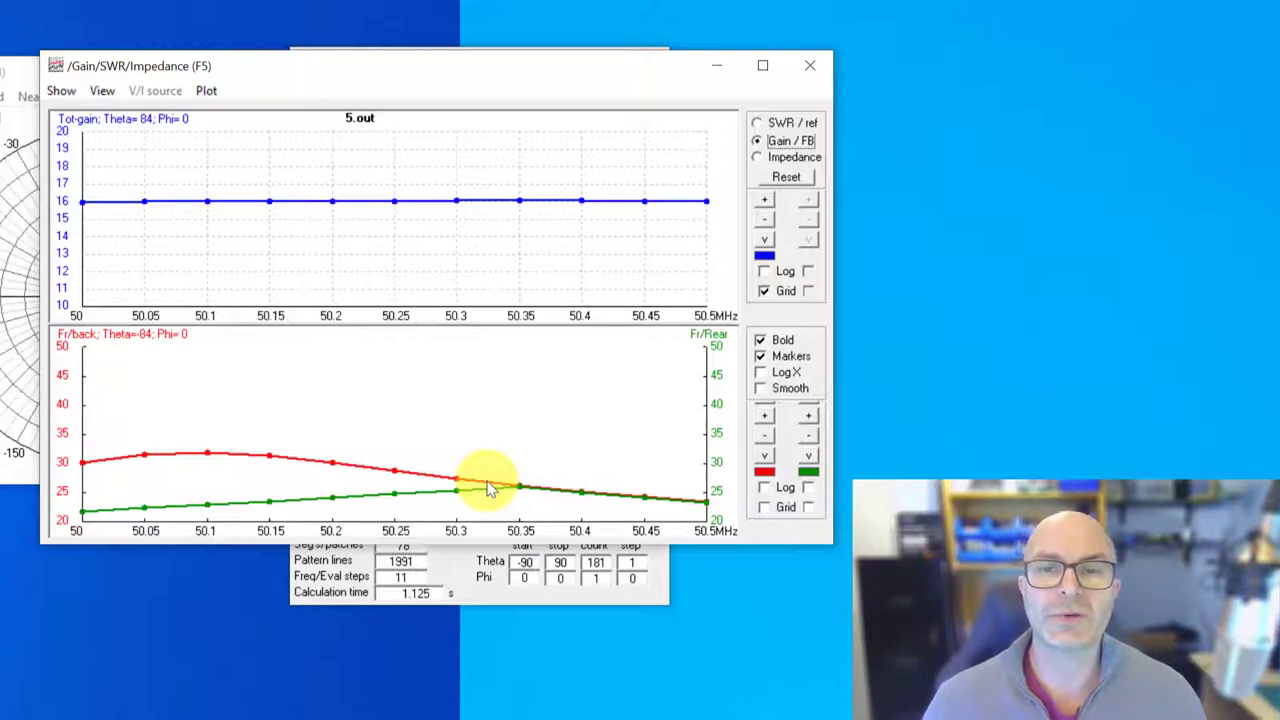
pyautogui.click(757, 122)
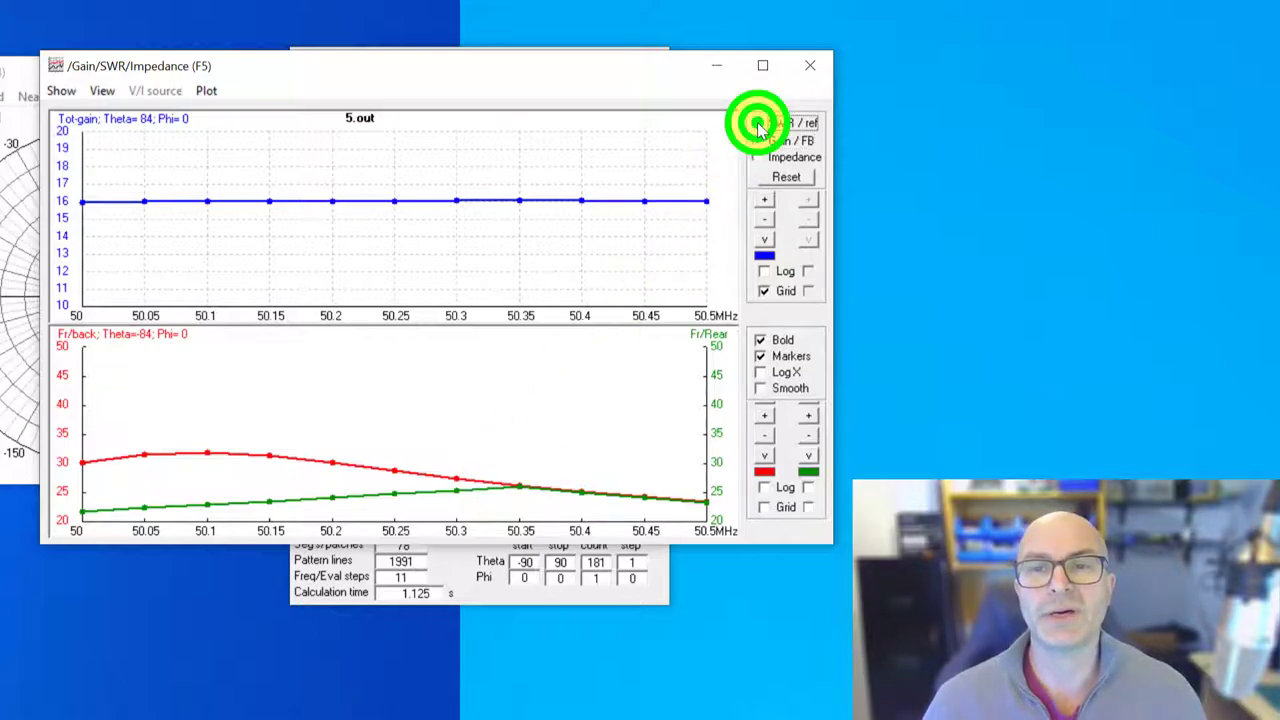
pyautogui.click(806, 64)
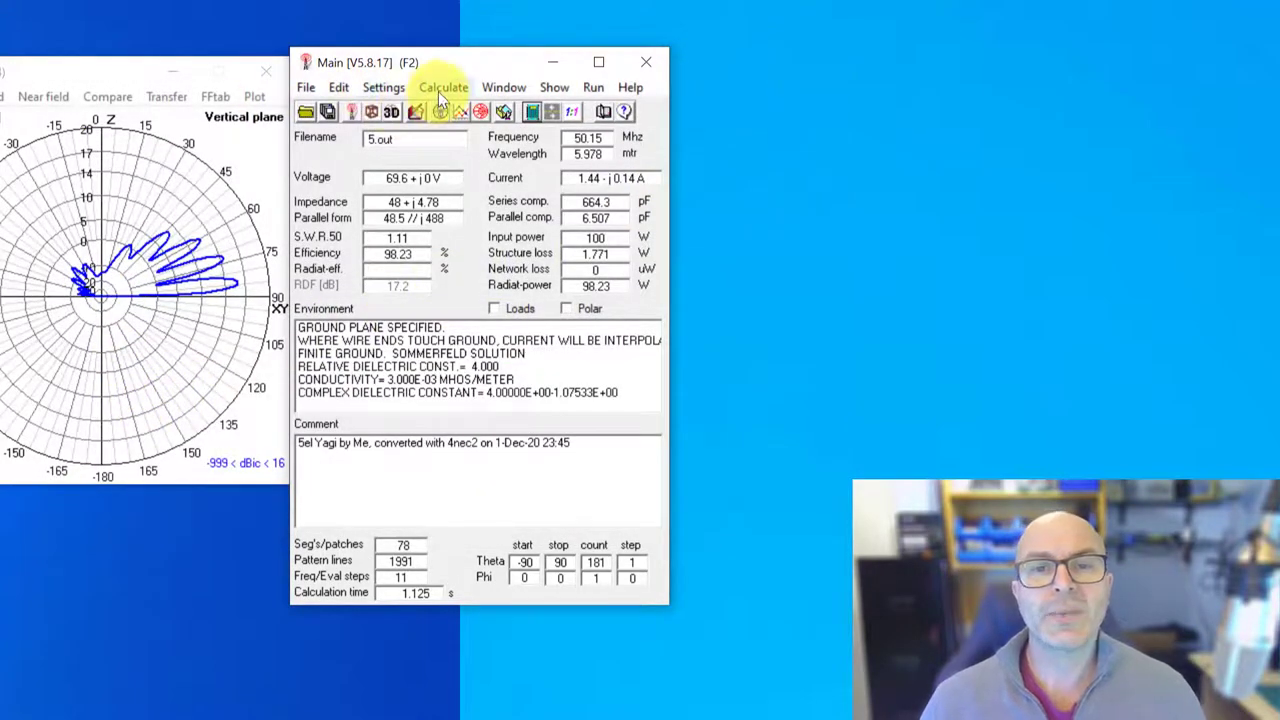
pyautogui.click(436, 90)
pyautogui.click(432, 160)
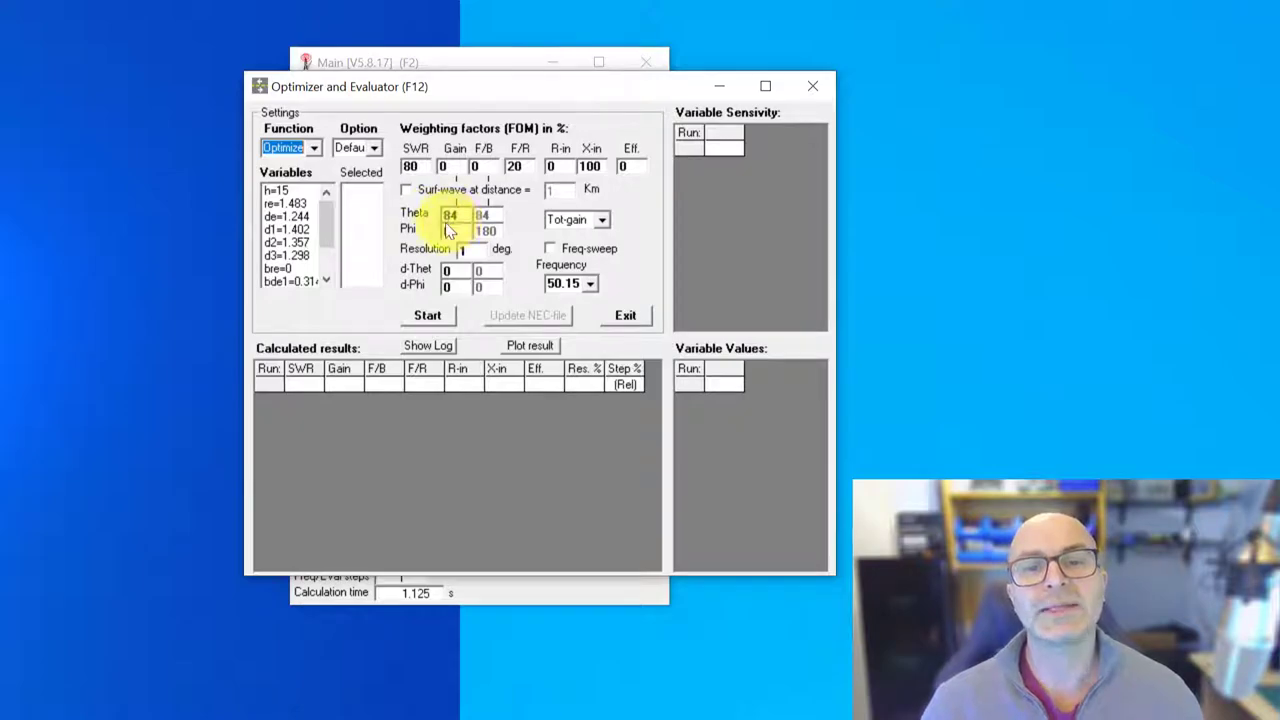
# Generate the far-field pattern over real ground for the vertical-plane polar plot.
pyautogui.click(442, 64)
pyautogui.click(532, 112)
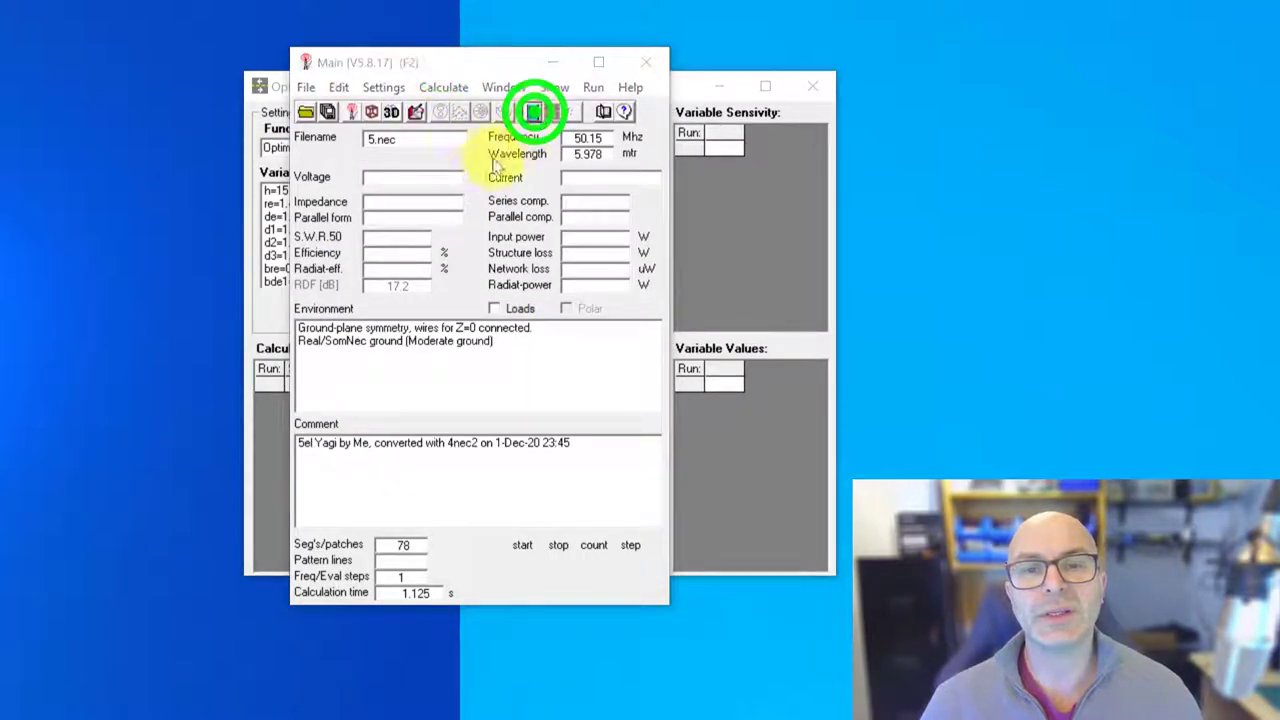
pyautogui.click(458, 237)
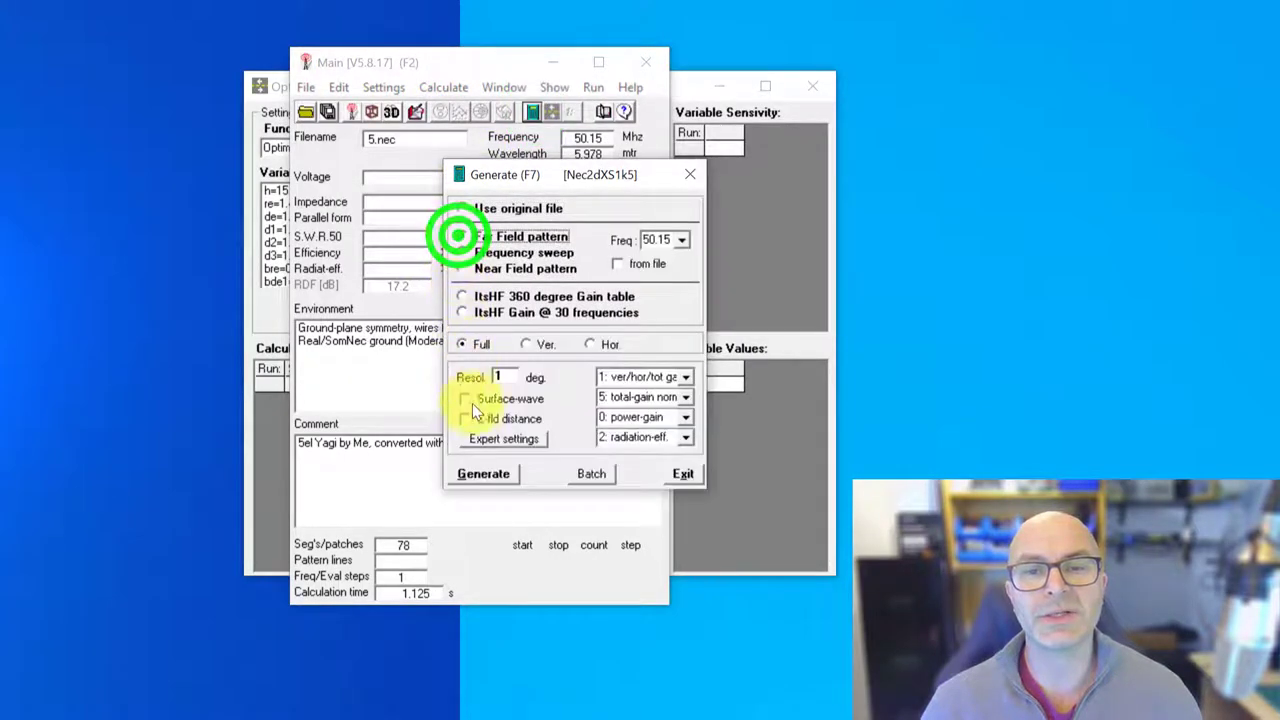
pyautogui.click(483, 473)
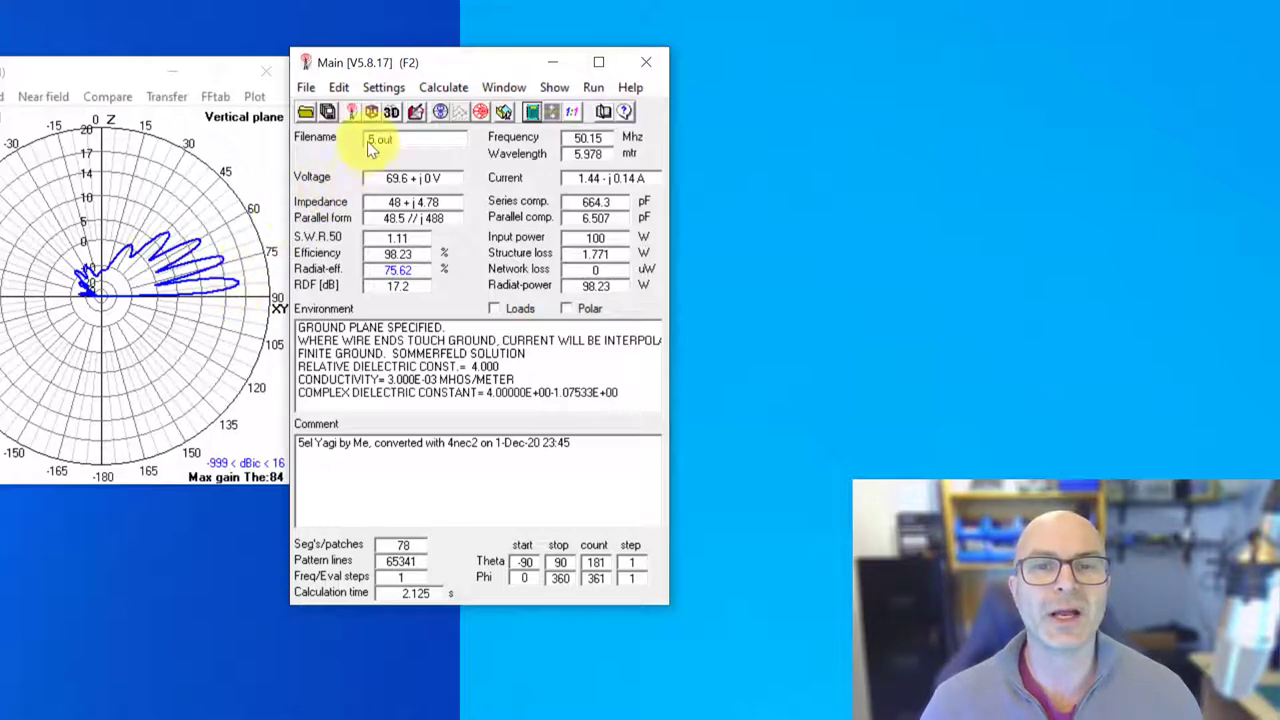
# Set the model's ground environment to Free-space on Freq./Ground and save it.
pyautogui.click(415, 111)
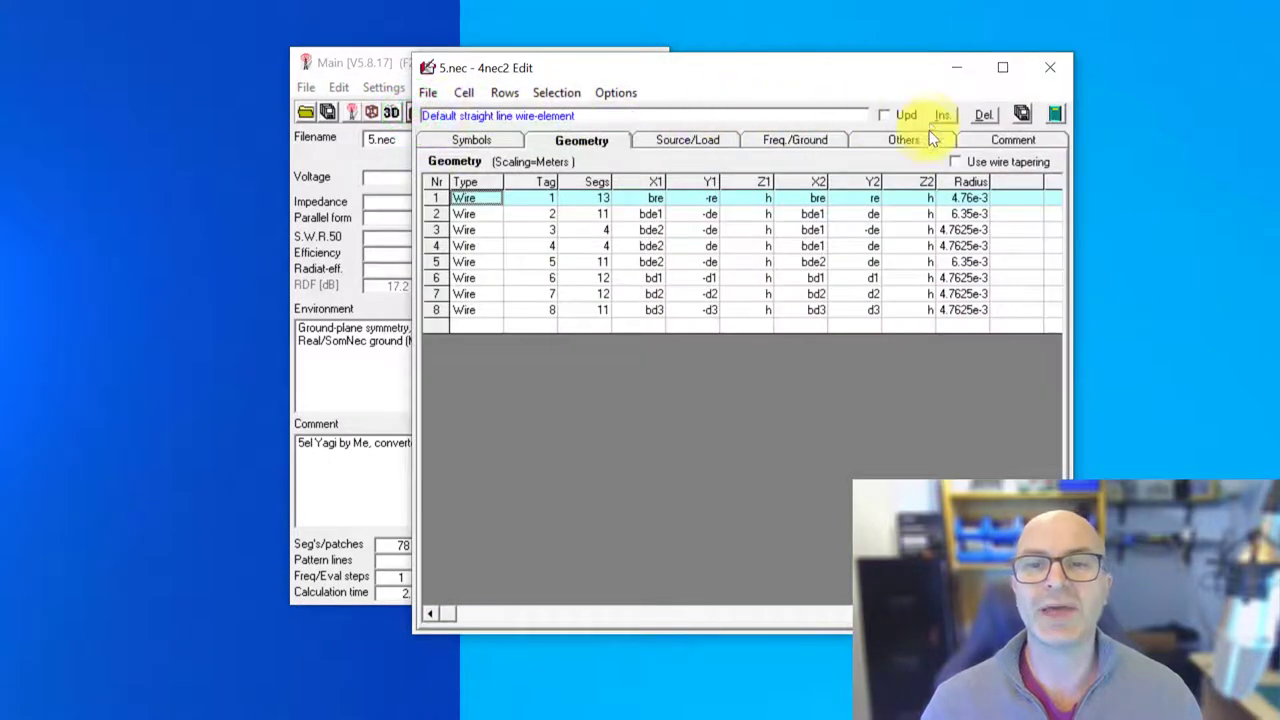
pyautogui.click(786, 141)
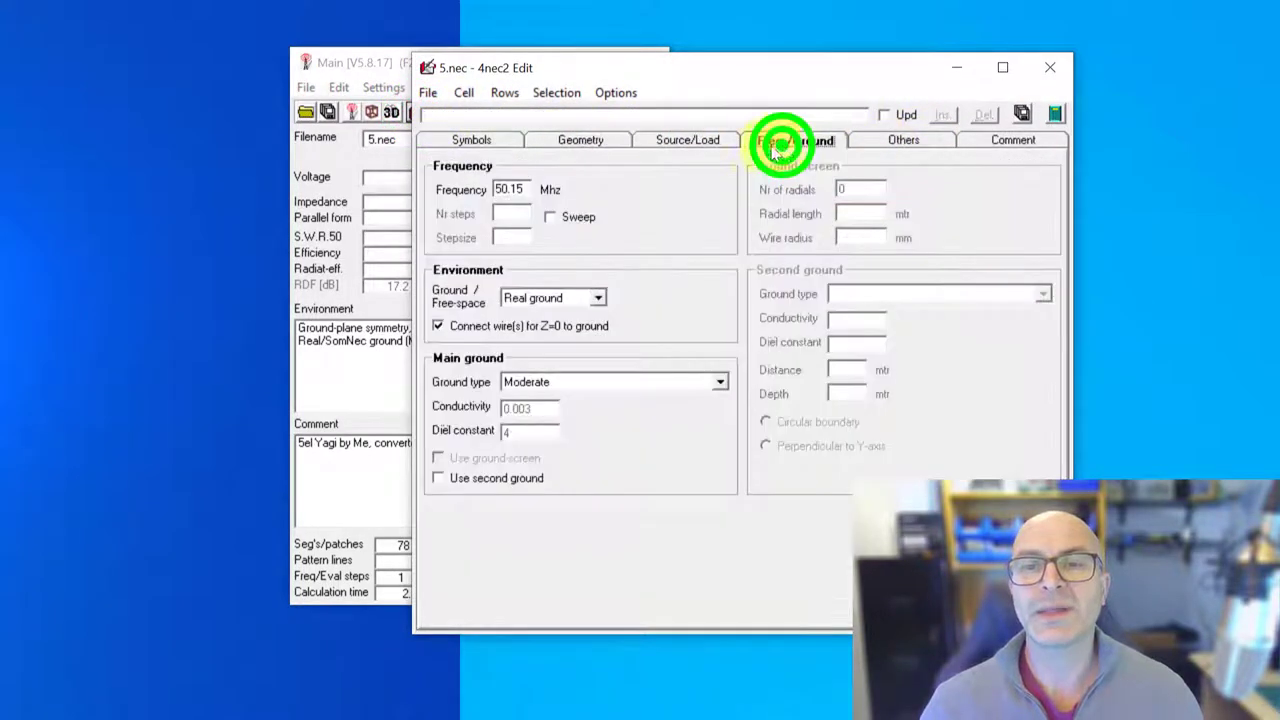
pyautogui.click(438, 326)
pyautogui.click(600, 298)
pyautogui.click(563, 314)
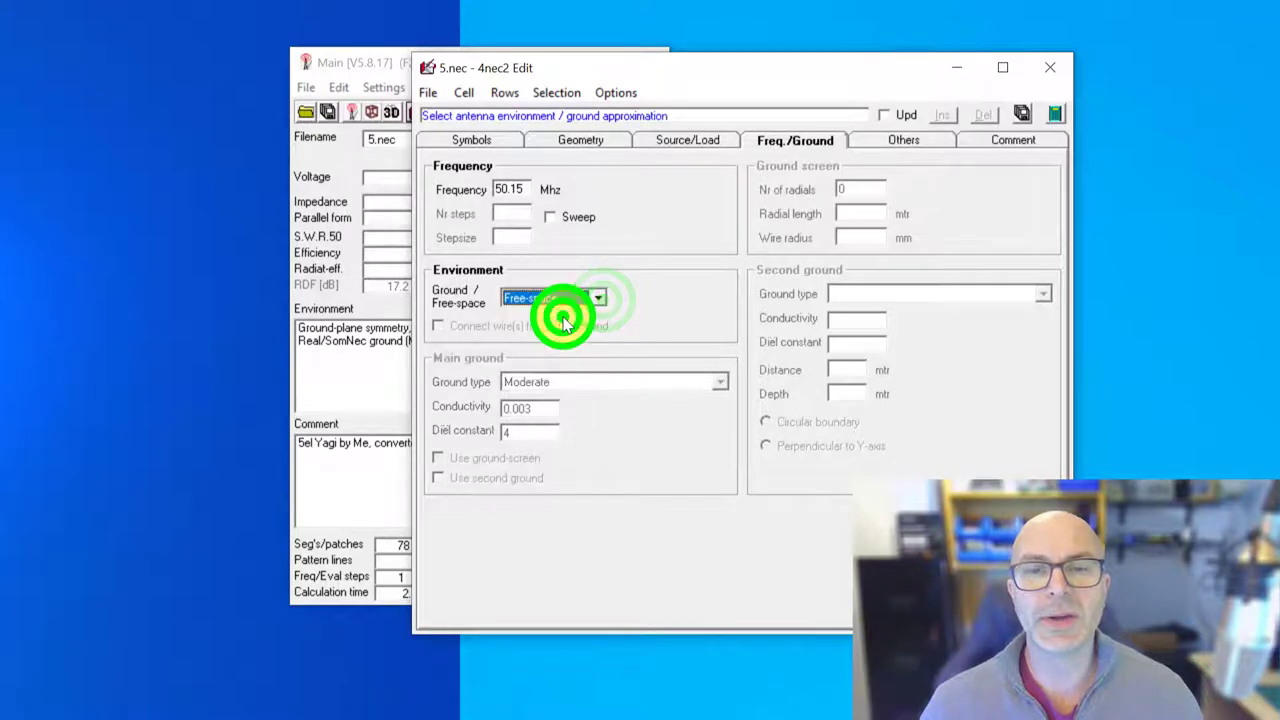
pyautogui.click(1021, 115)
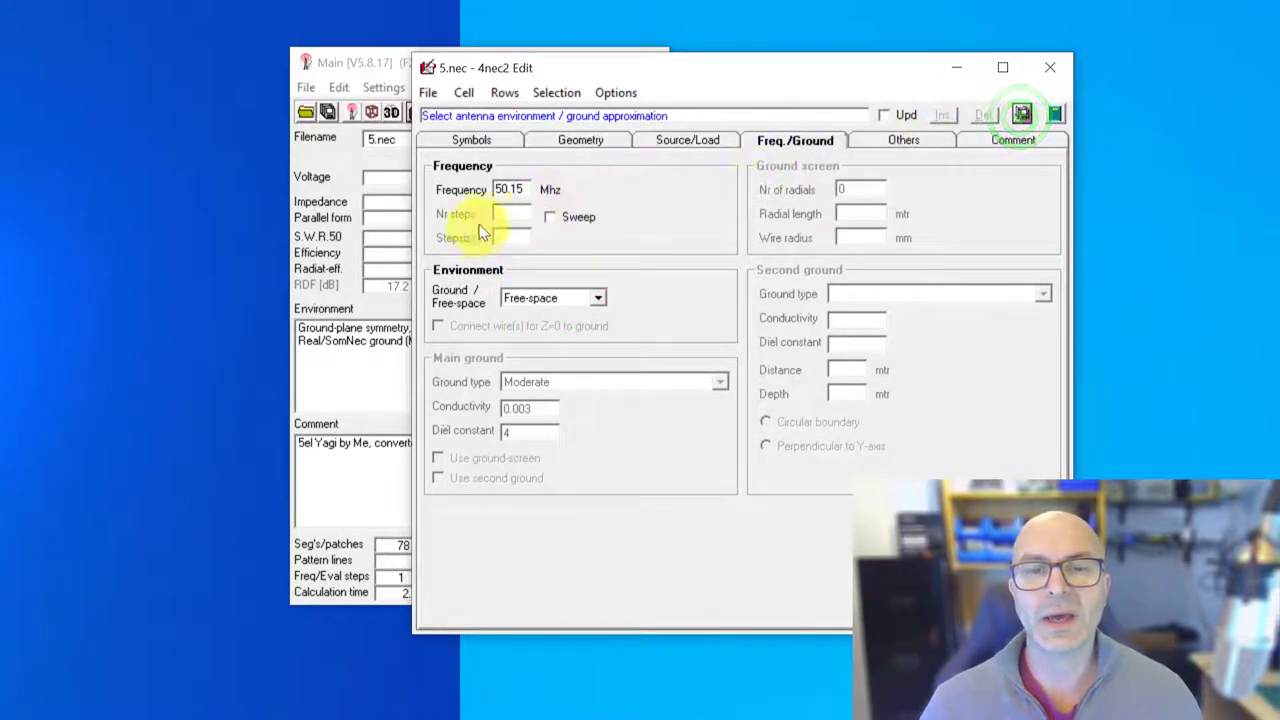
# Recalculate the free-space far-field pattern and dismiss the open-editor warning when starting the optimizer.
pyautogui.click(1056, 114)
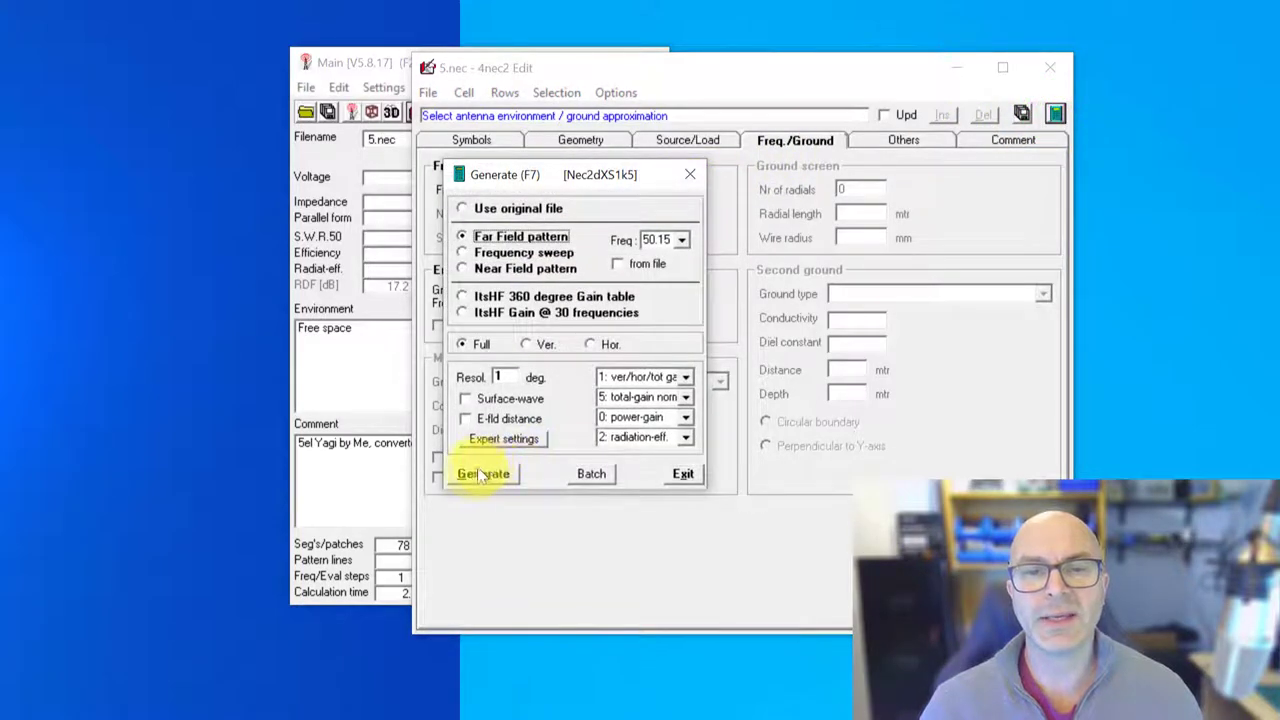
pyautogui.click(483, 474)
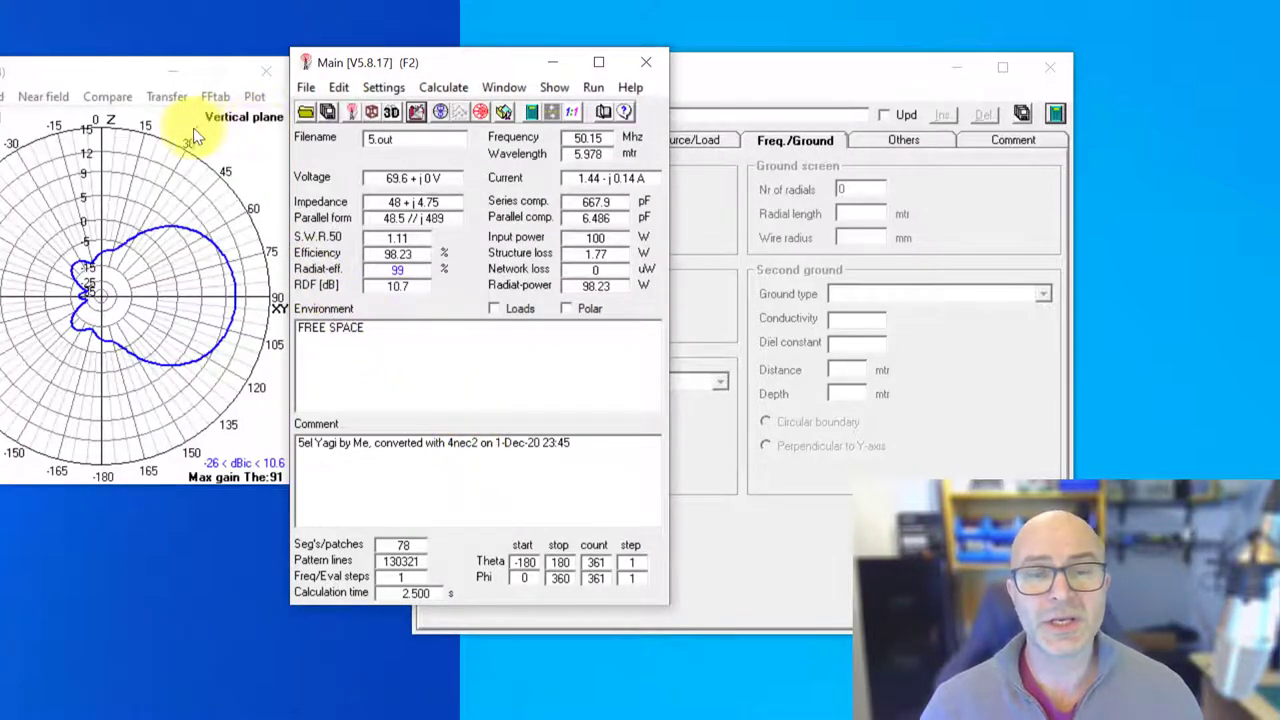
pyautogui.click(438, 87)
pyautogui.click(437, 154)
pyautogui.click(512, 568)
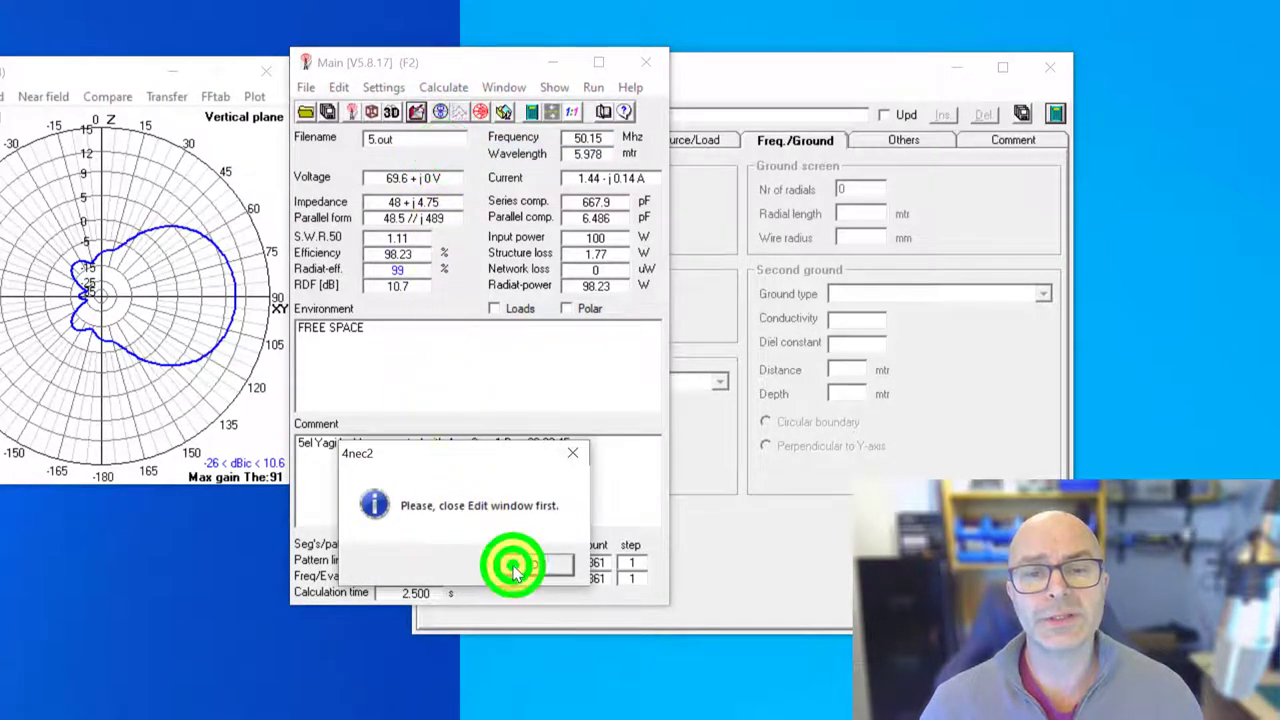
# Close the editor, open the optimizer, and set Theta to 90 with Phi 0.
pyautogui.click(1049, 65)
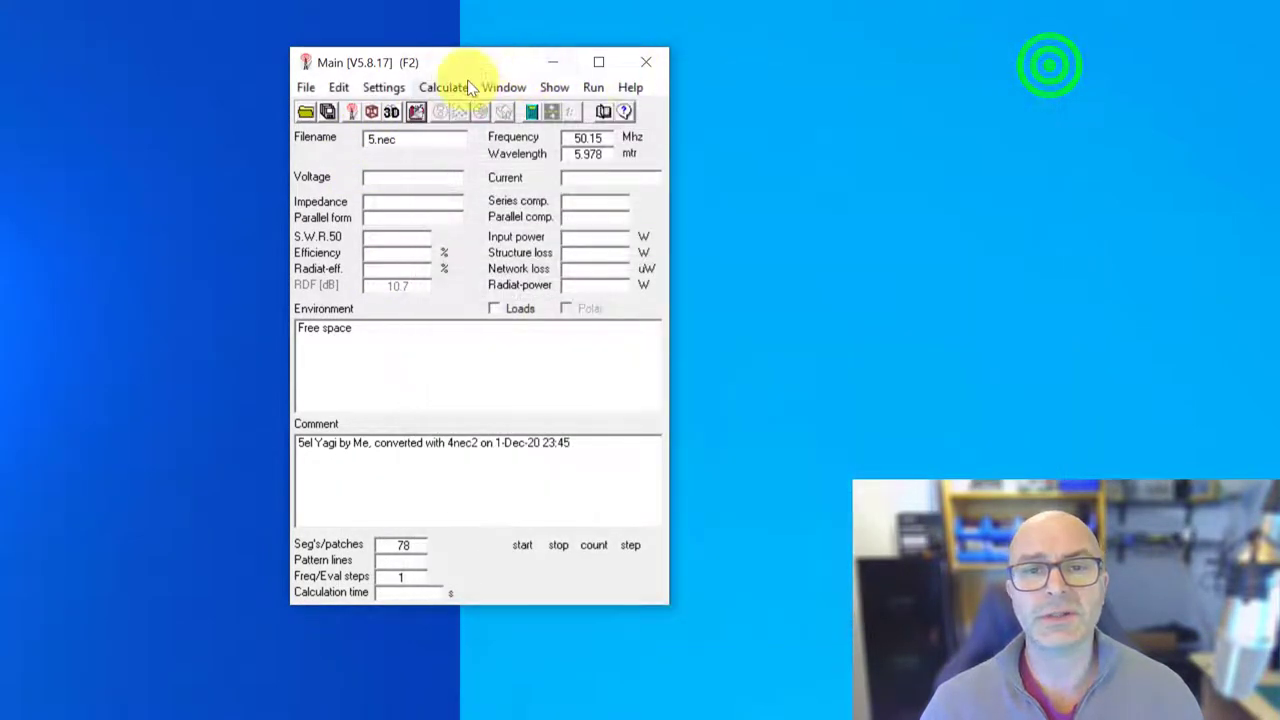
pyautogui.click(450, 87)
pyautogui.click(449, 155)
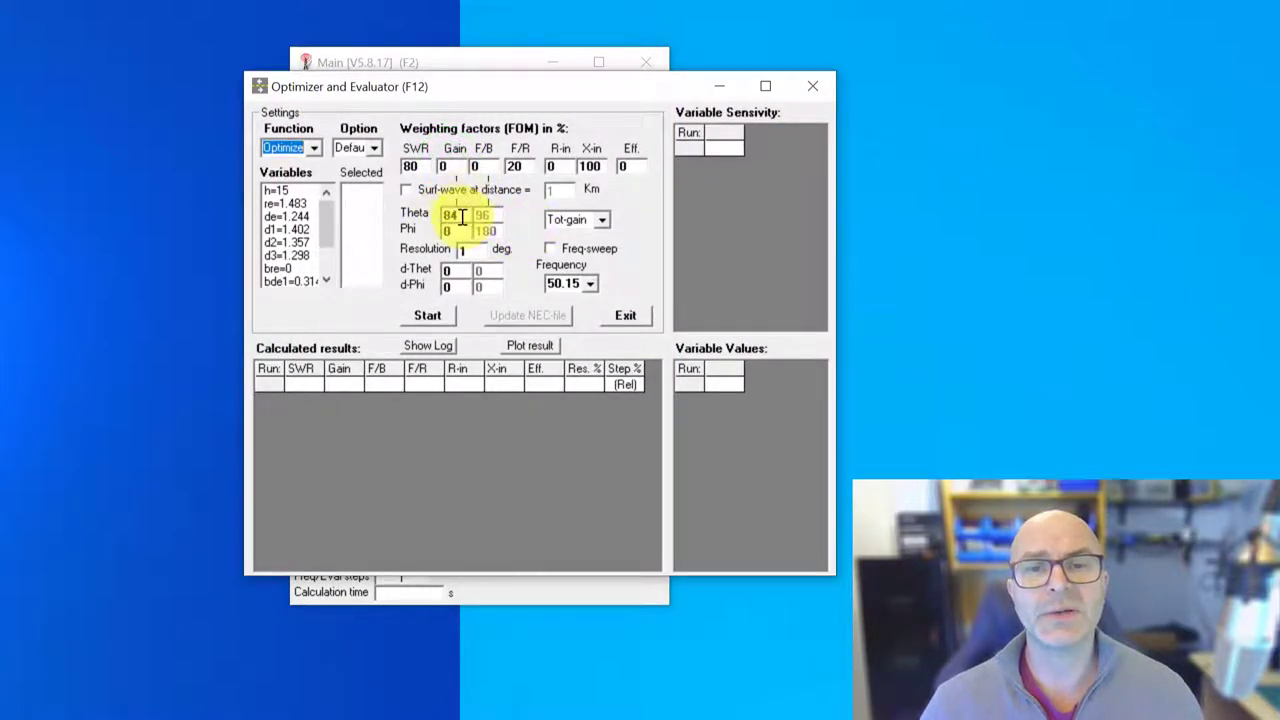
pyautogui.doubleClick(452, 214)
pyautogui.write('90')
pyautogui.click(457, 231)
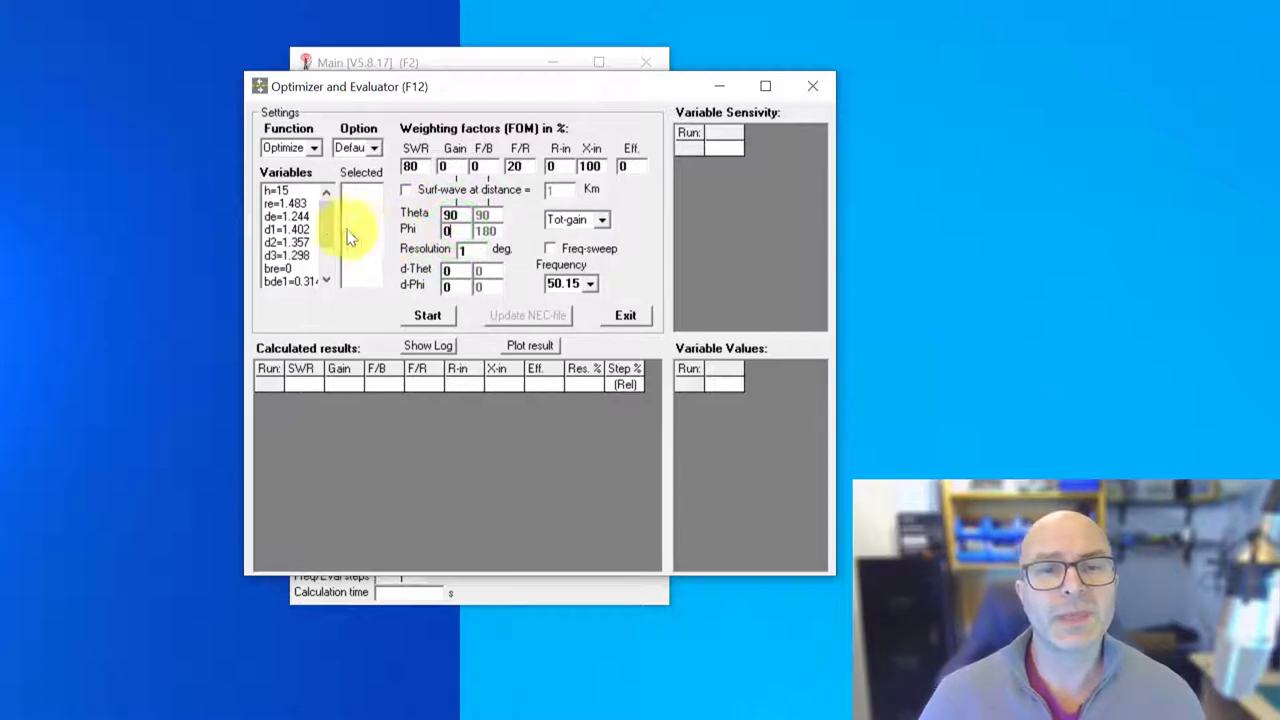
# Select re, de, d1, d2 and d3 as the variables to optimize.
pyautogui.click(281, 205)
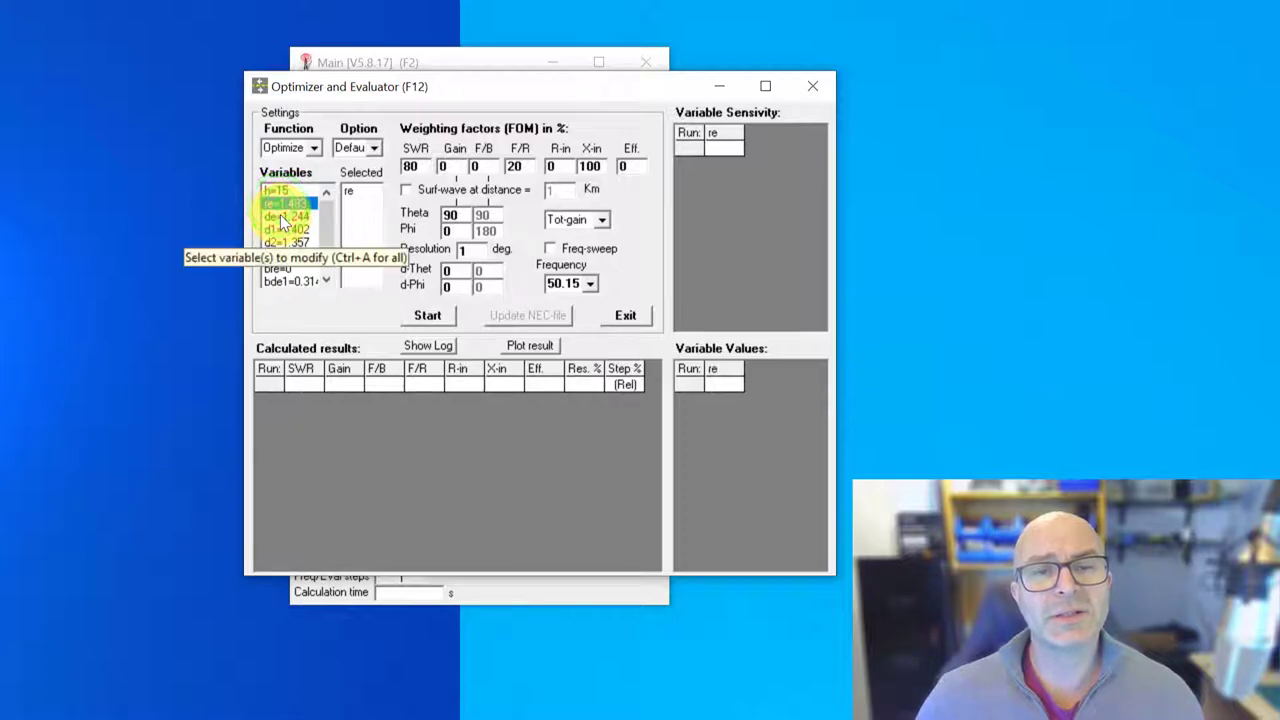
pyautogui.click(283, 217)
pyautogui.click(283, 230)
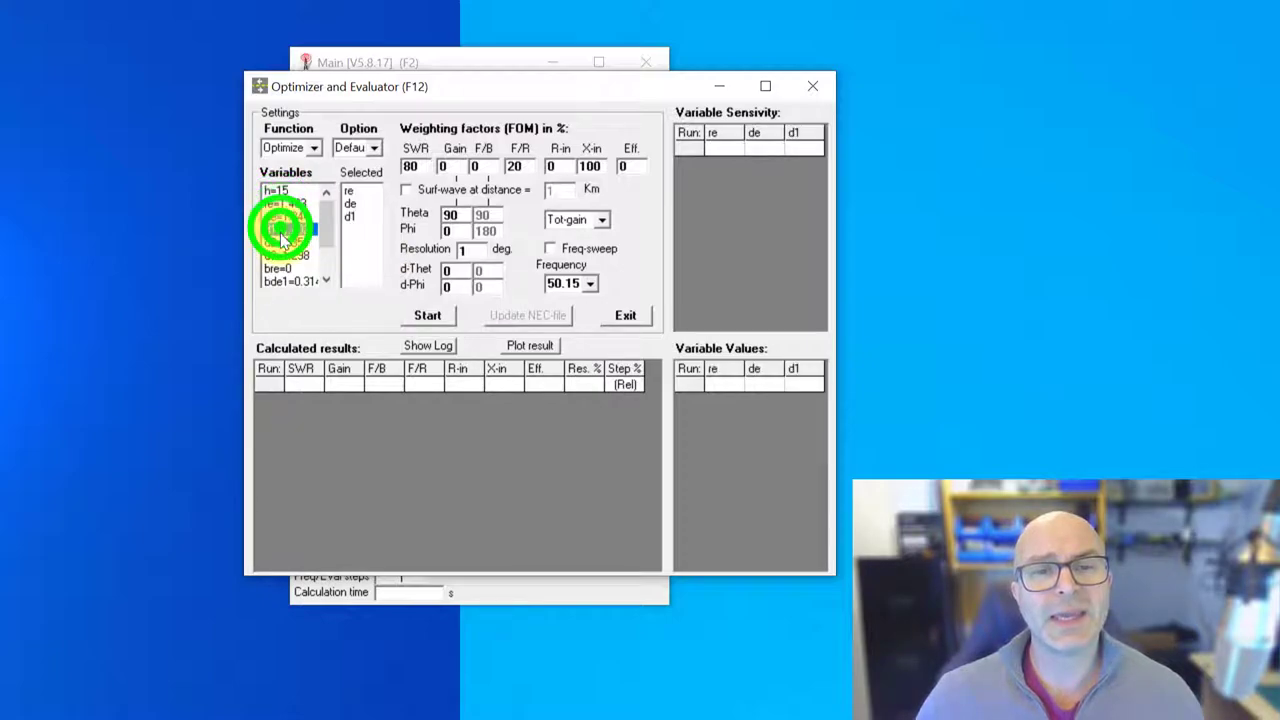
pyautogui.click(282, 243)
pyautogui.click(284, 256)
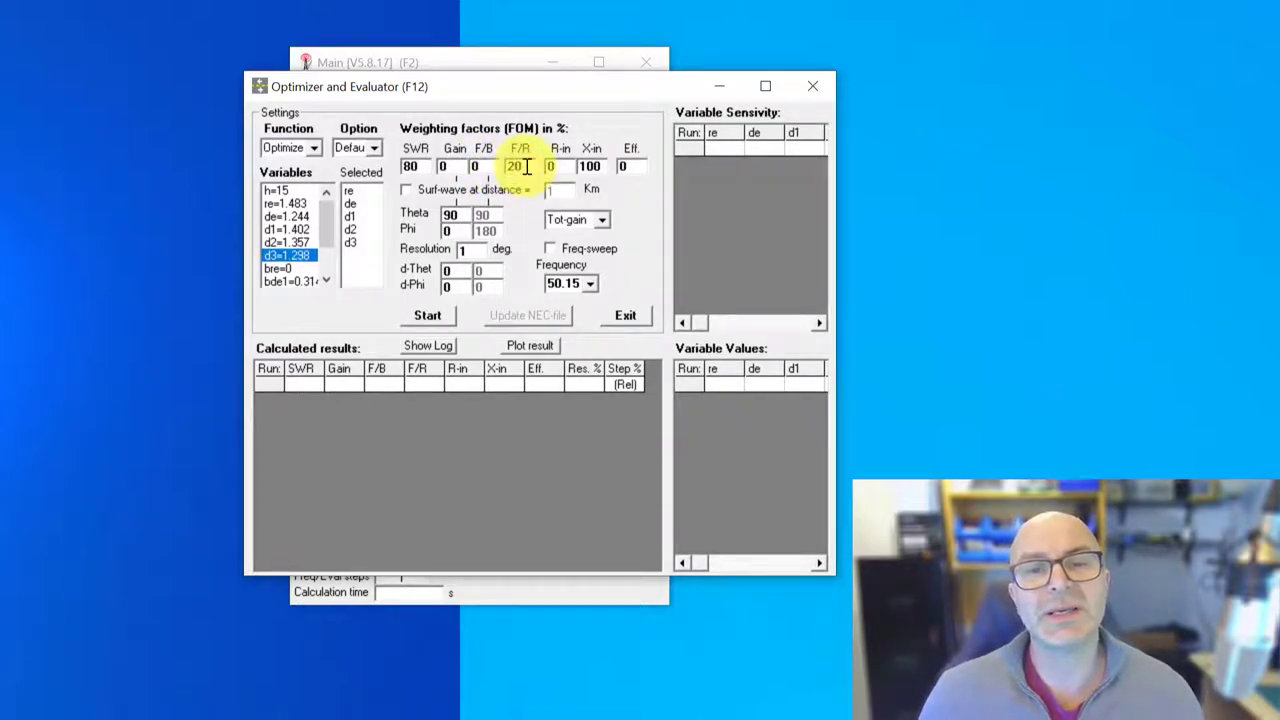
# Start optimizing the element lengths and follow trials near SWR 1.11, gain 10.62 dBi, F/B 30 dB.
pyautogui.click(427, 316)
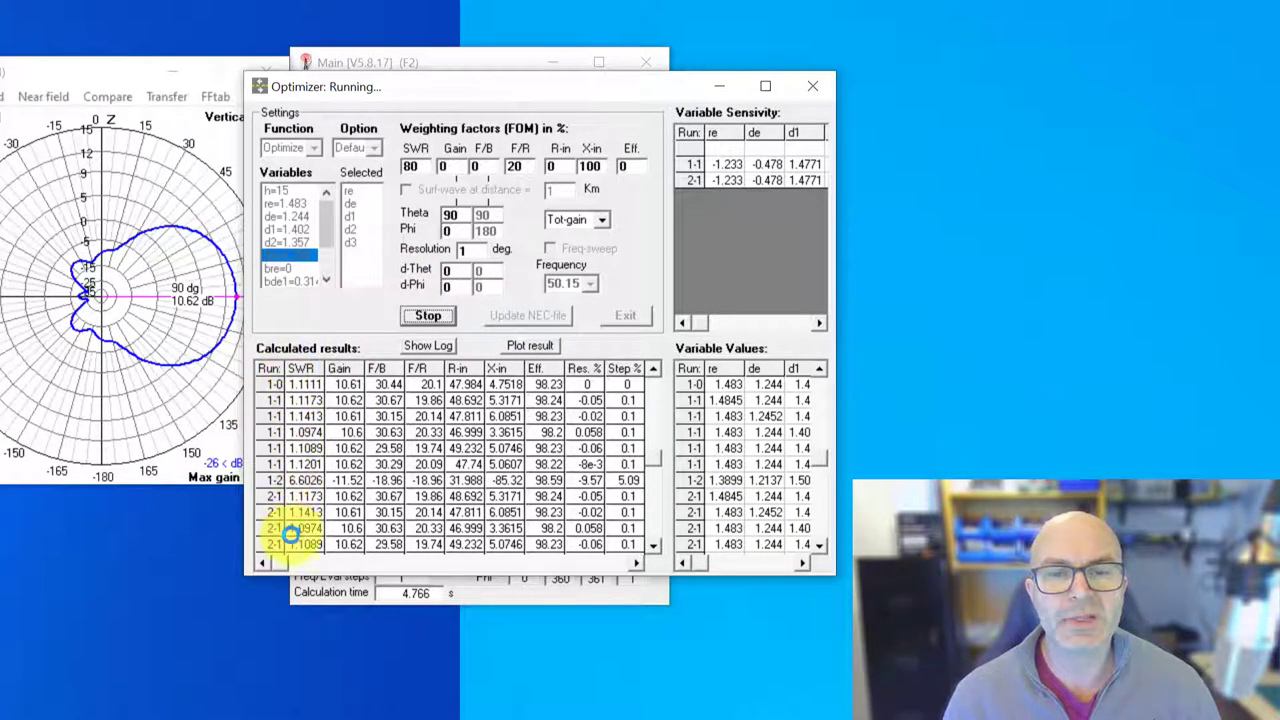
pyautogui.moveTo(652, 478); pyautogui.dragTo(648, 537)
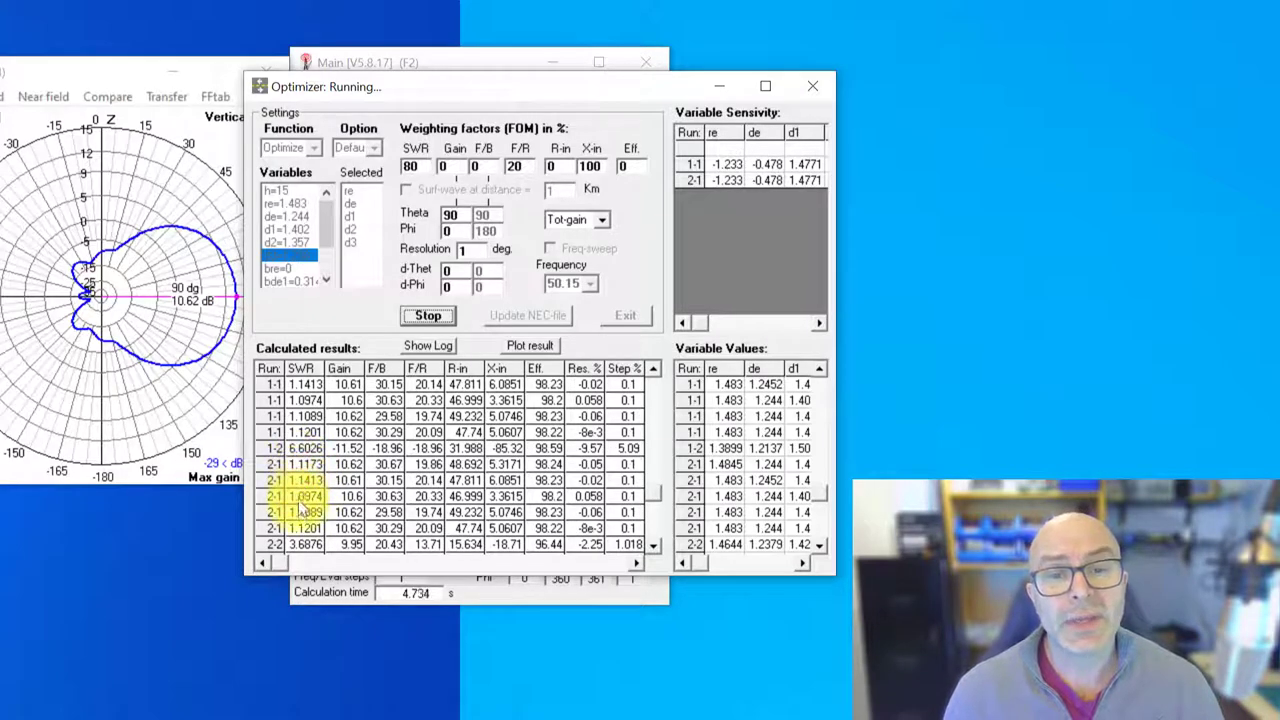
pyautogui.click(287, 381)
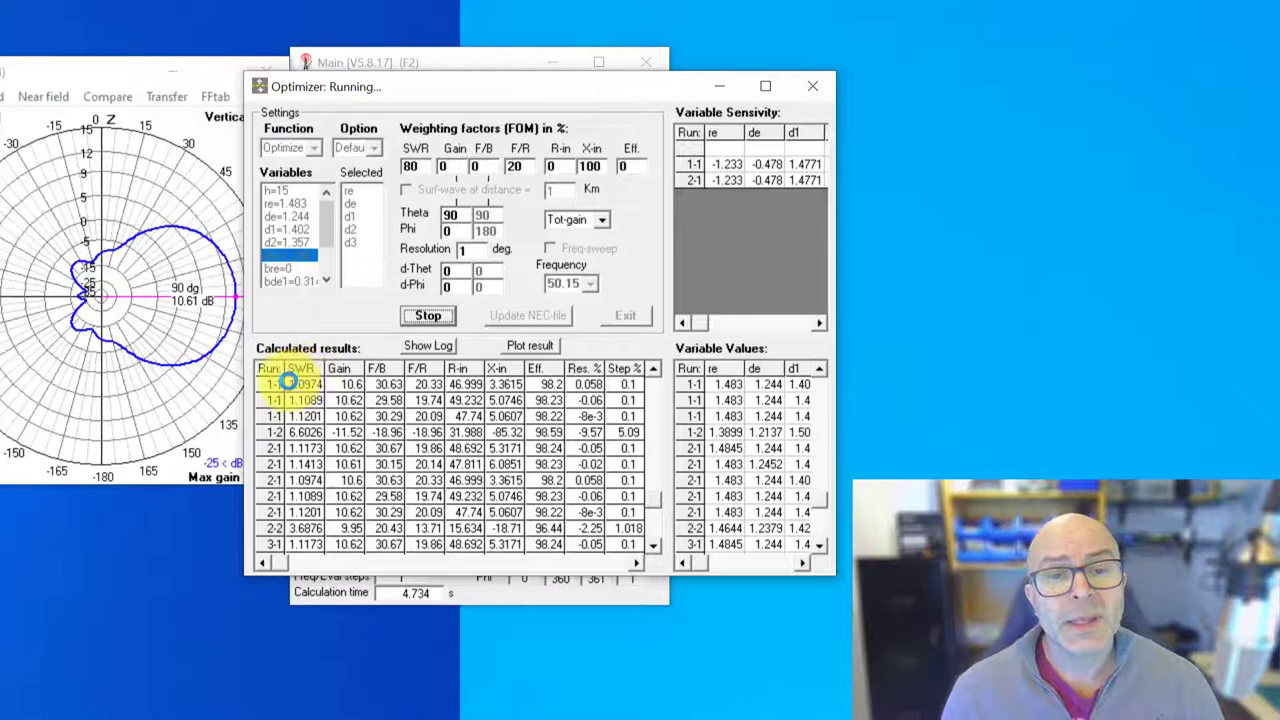
pyautogui.click(295, 428)
pyautogui.click(310, 533)
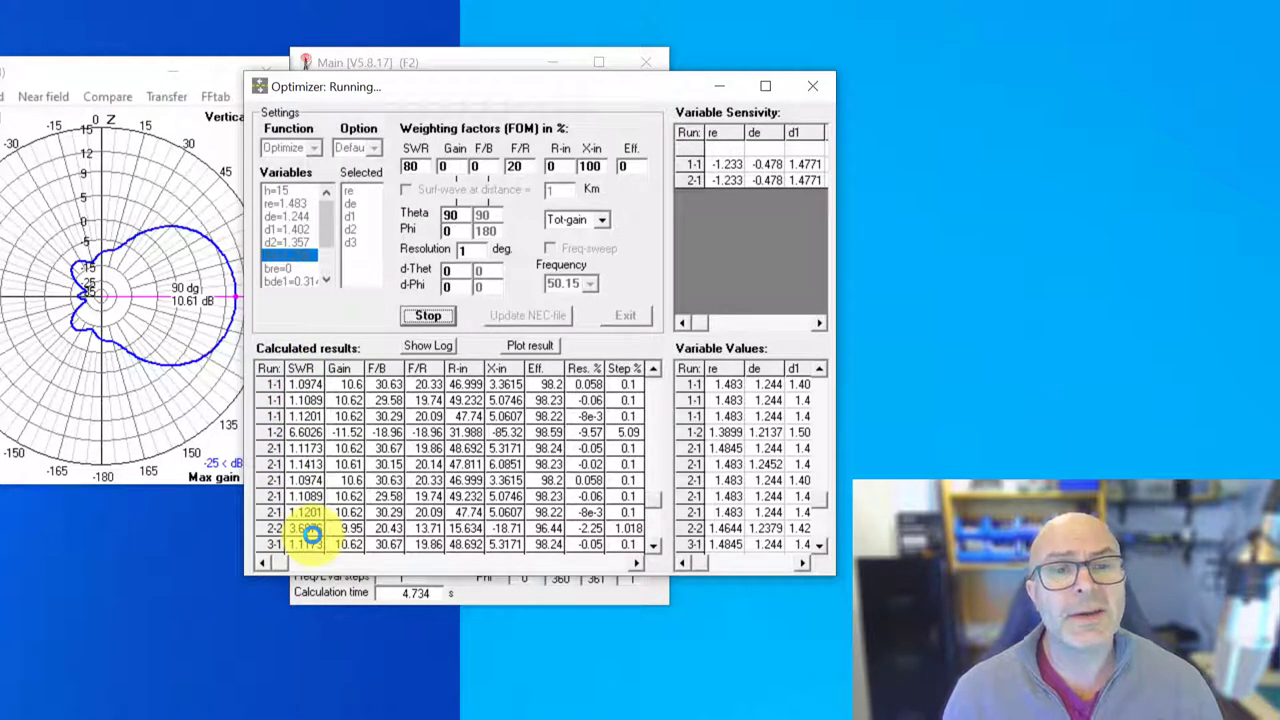
pyautogui.click(102, 70)
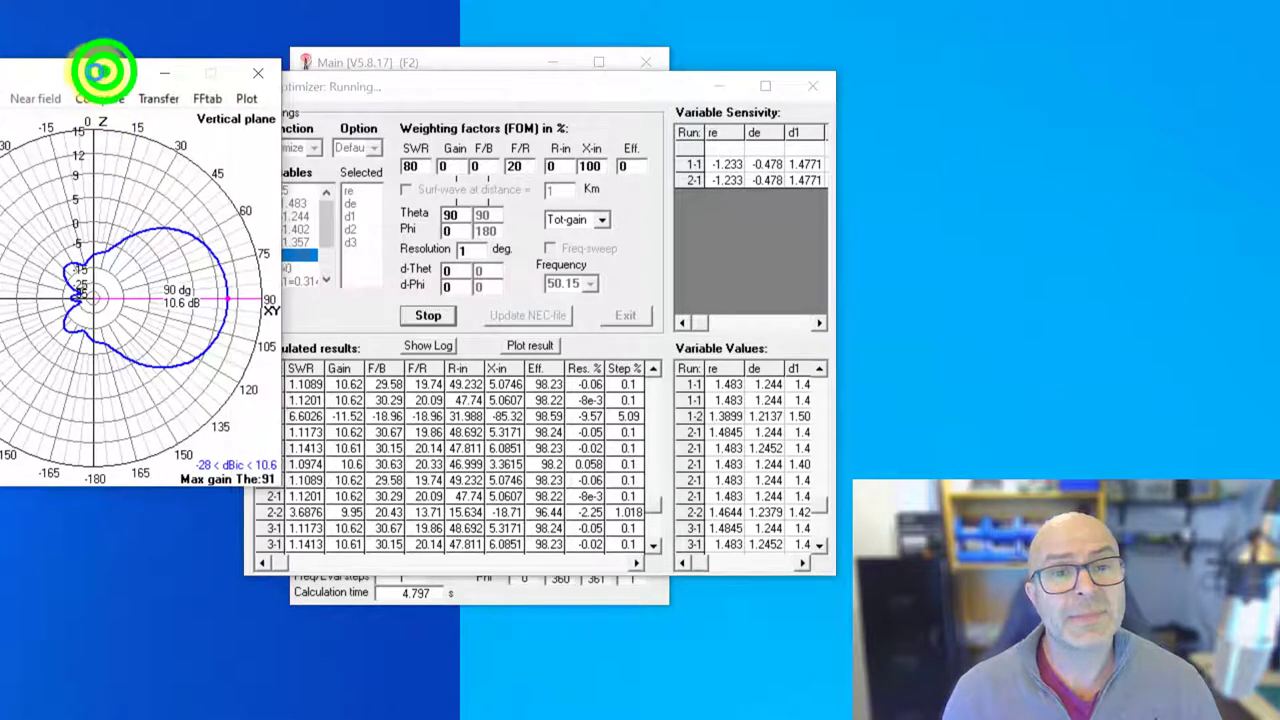
pyautogui.moveTo(102, 70); pyautogui.dragTo(100, 70)
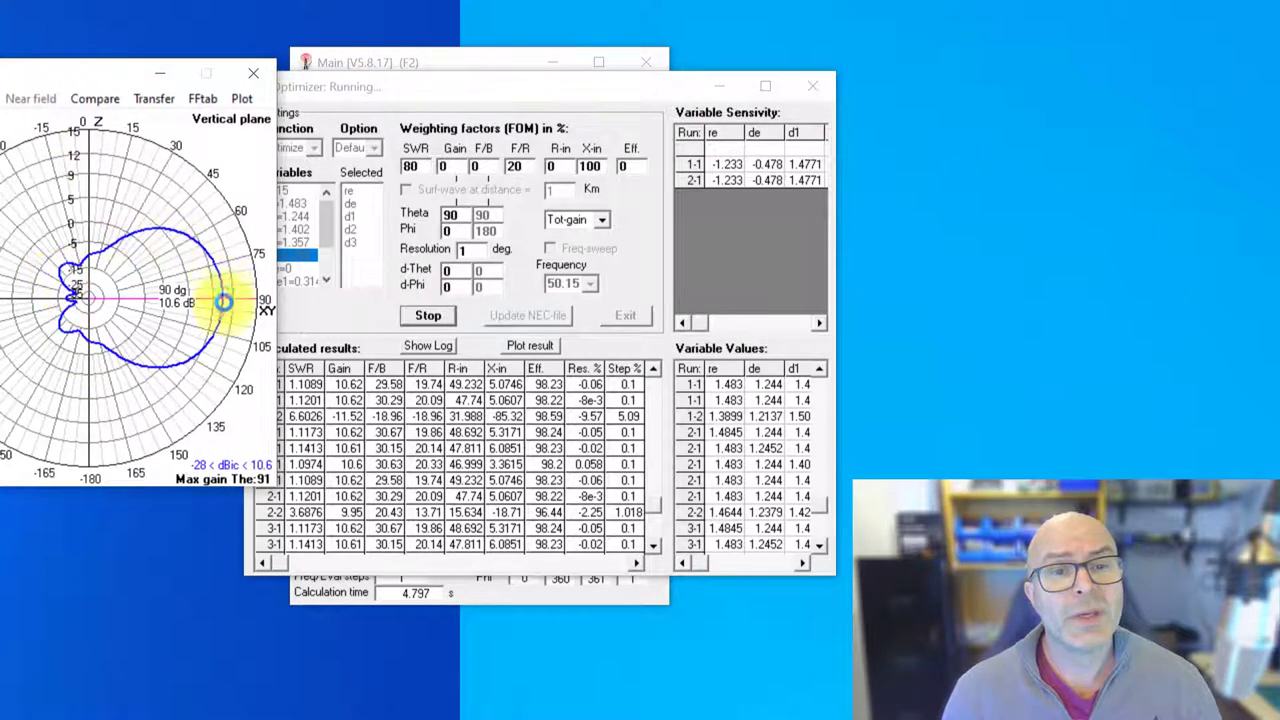
pyautogui.click(337, 404)
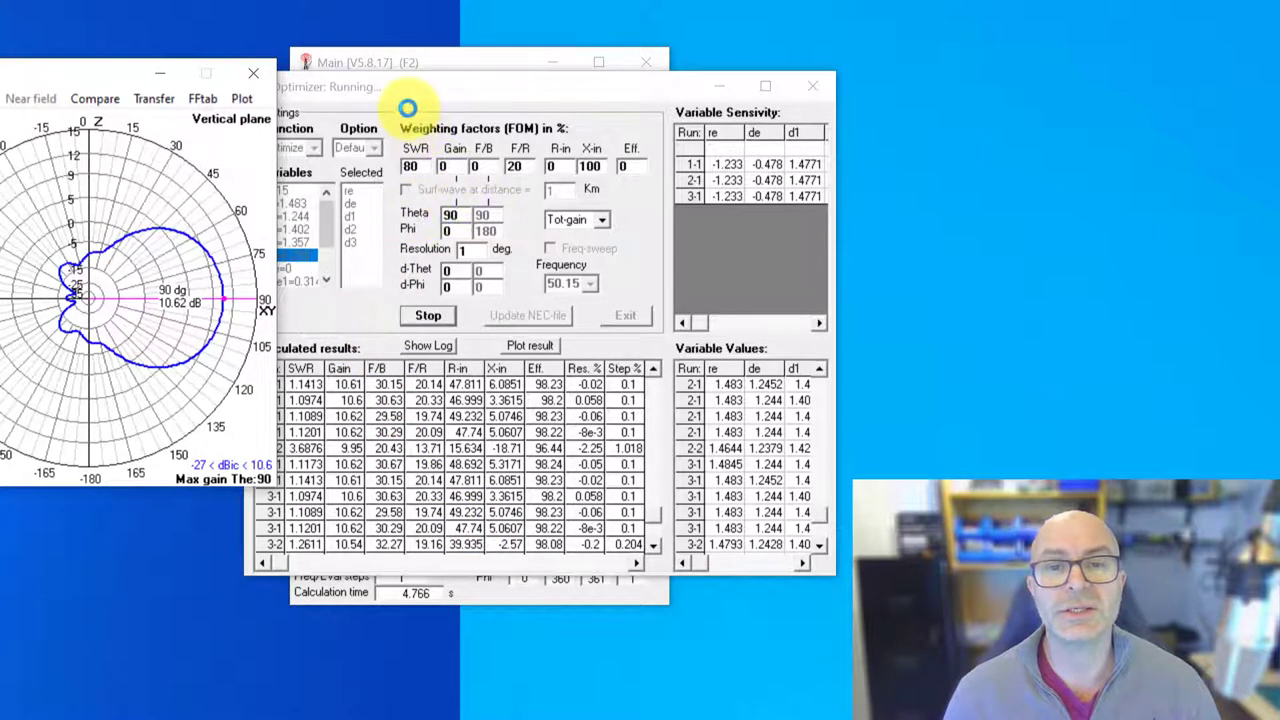
# Move the optimizer window aside and check the F/R weighting while the run reaches 4-1.
pyautogui.moveTo(388, 88); pyautogui.dragTo(446, 86)
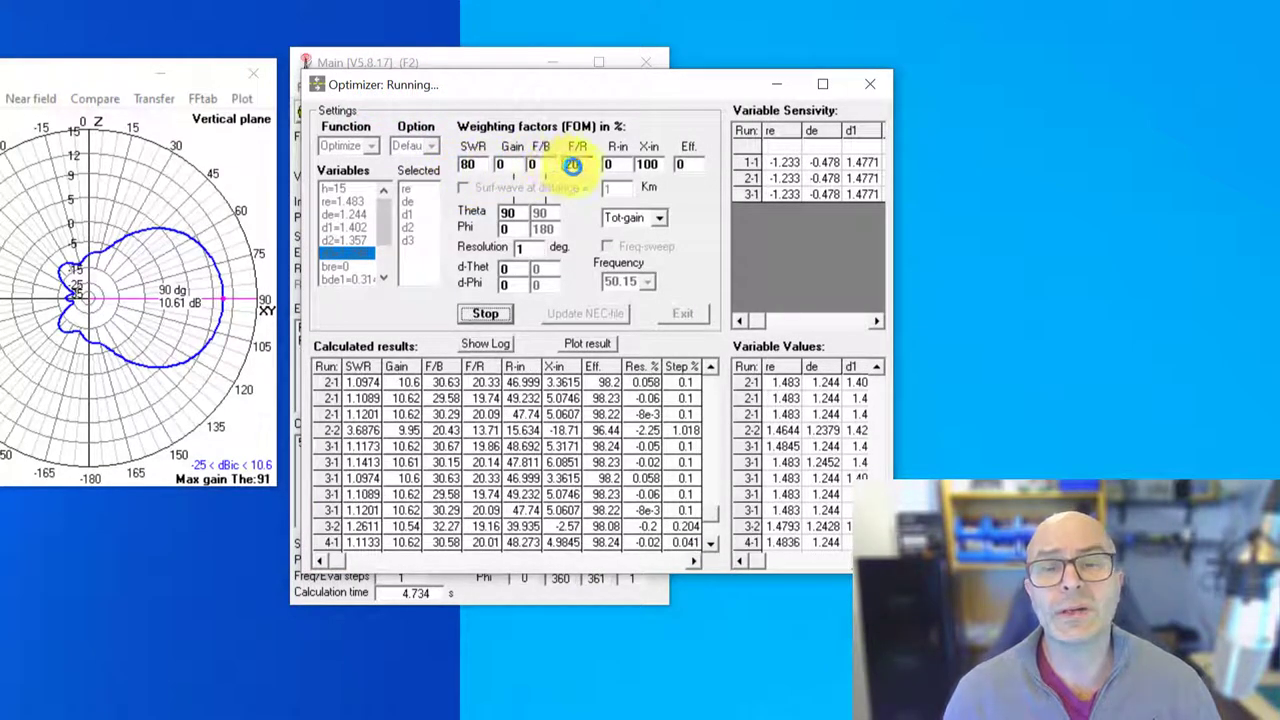
pyautogui.click(572, 165)
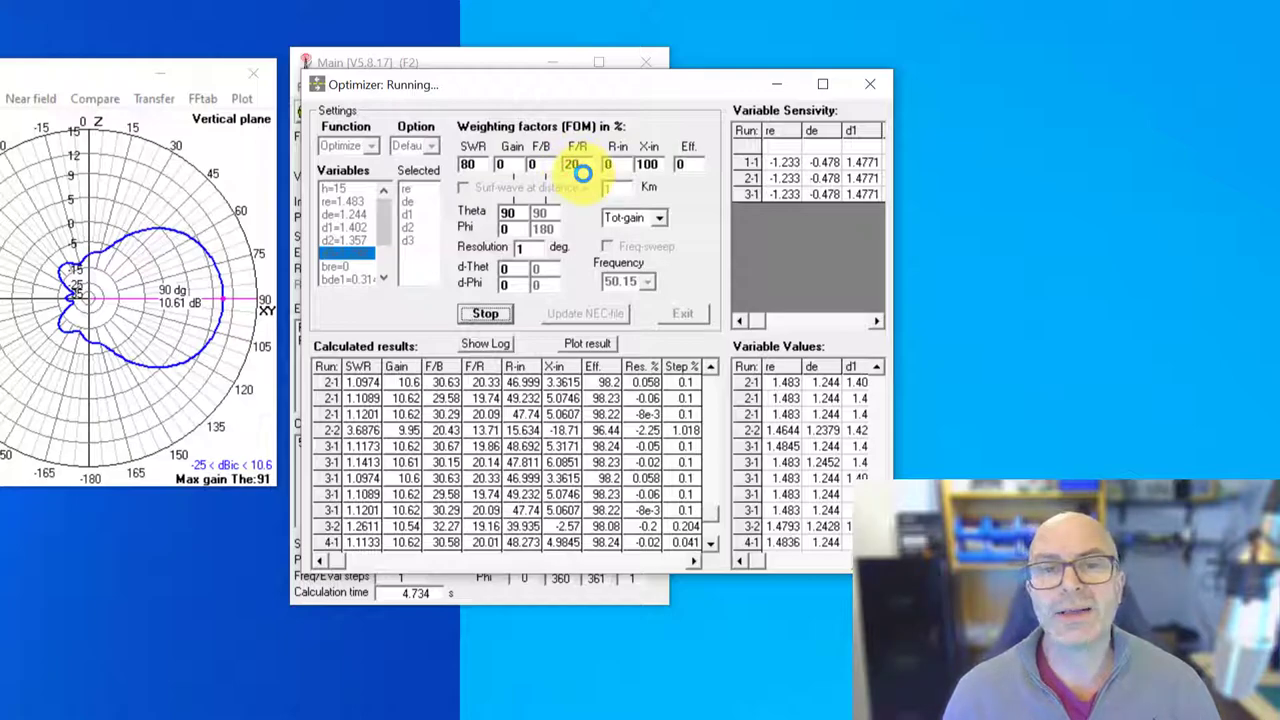
pyautogui.click(521, 179)
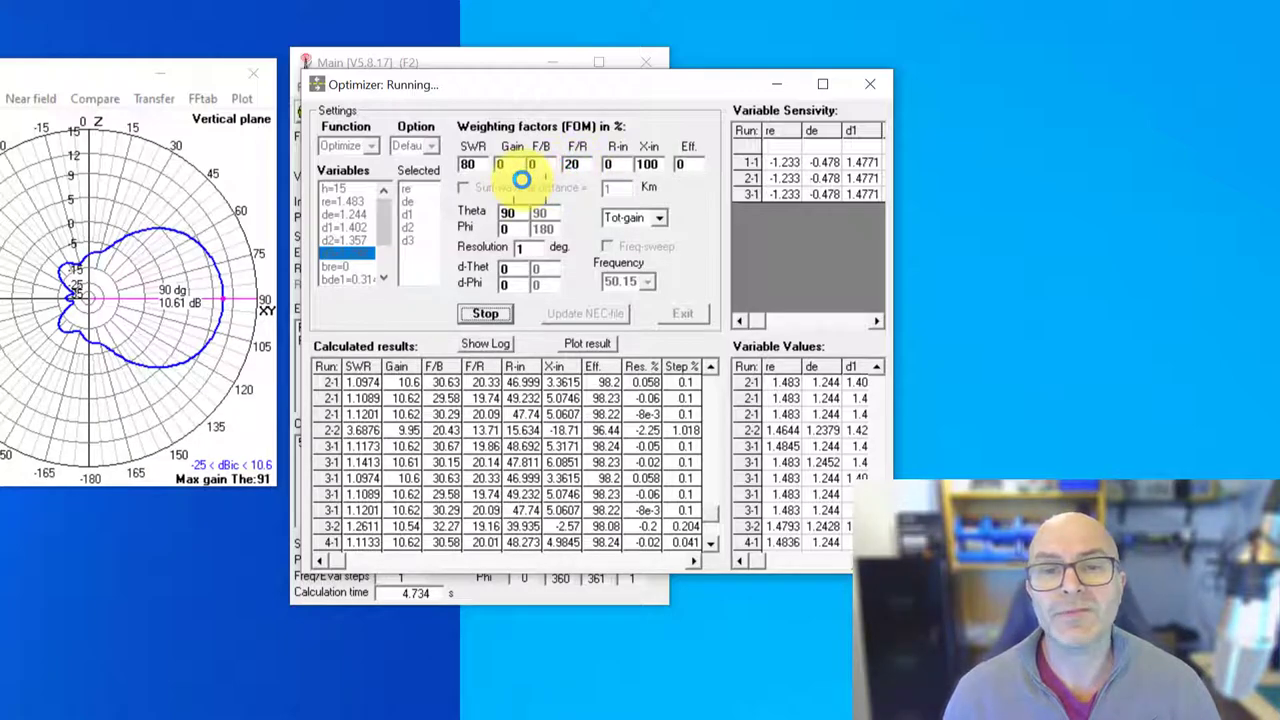